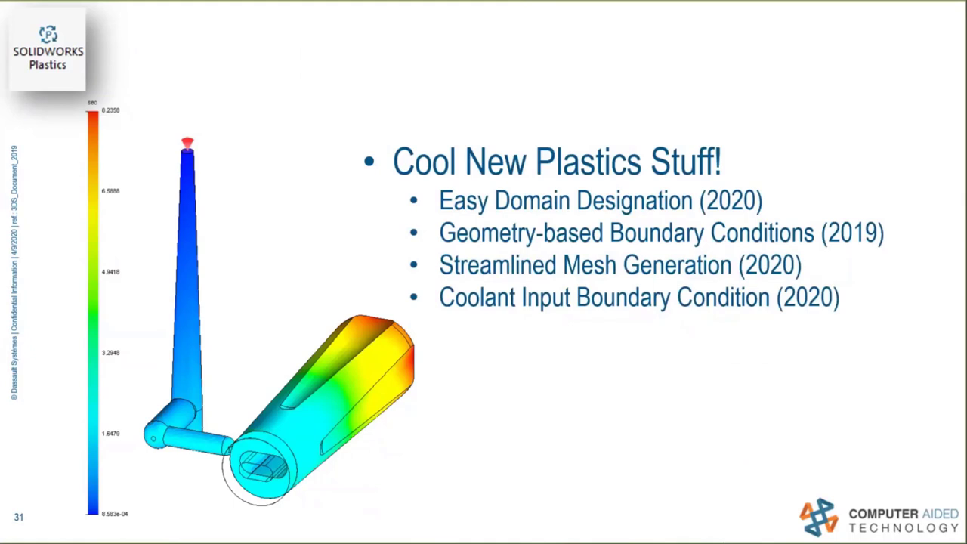
# Step: Switch to SOLIDWORKS Premium 2020 and open the handle.sldprt part
pyautogui.hotkey('alt', 'Tab')
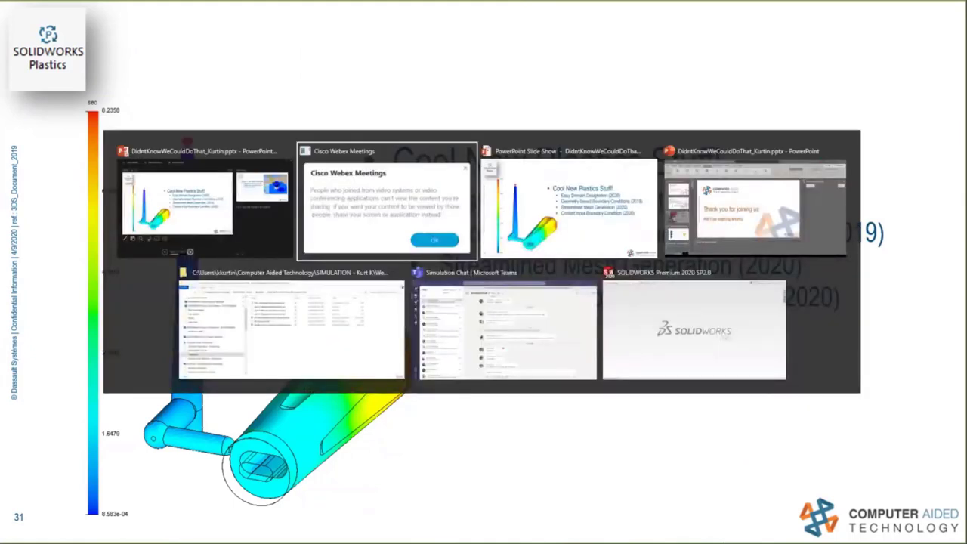
pyautogui.hotkey('alt', 'Tab')
pyautogui.hotkey('alt', 'Tab')
pyautogui.hotkey('alt', 'Tab')
pyautogui.hotkey('alt', 'Tab')
pyautogui.hotkey('alt', 'Tab')
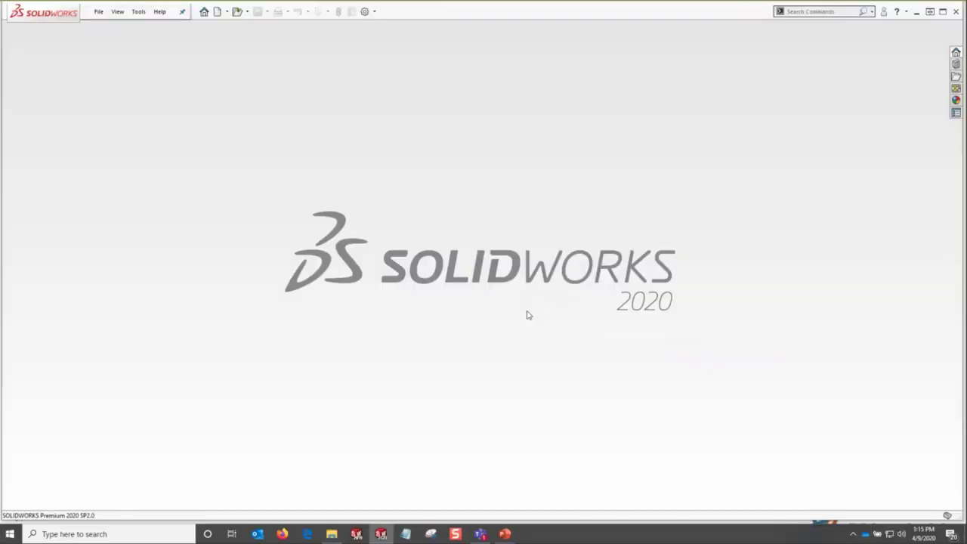
pyautogui.click(203, 12)
pyautogui.press('Escape')
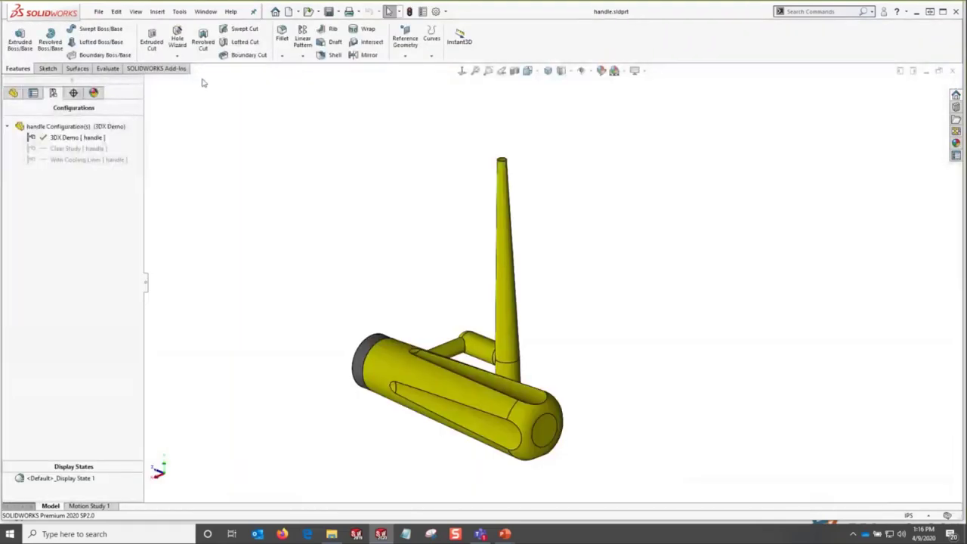
# Step: Load the SOLIDWORKS Plastics add-in and create a Single Material study with the Solid procedure, named 3DX Demo Study
pyautogui.click(156, 68)
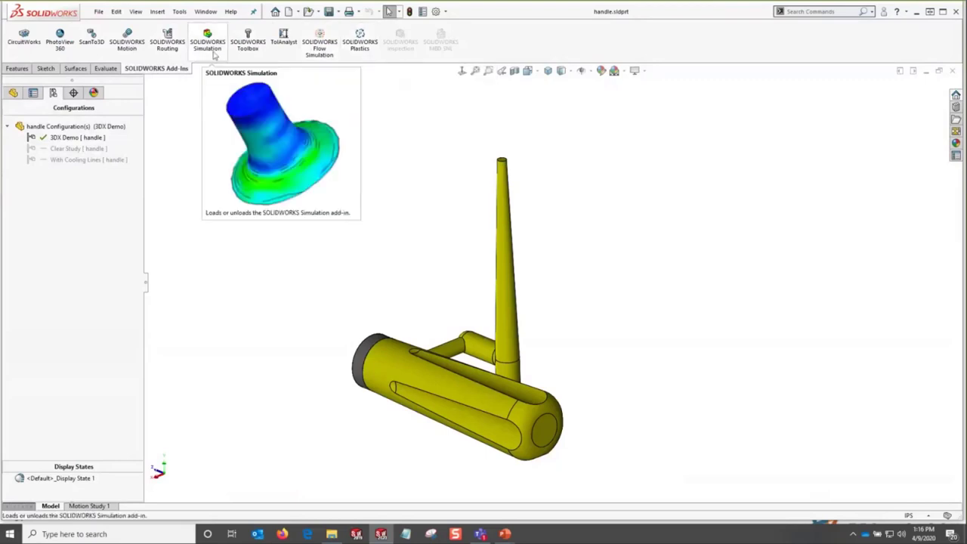
pyautogui.click(360, 44)
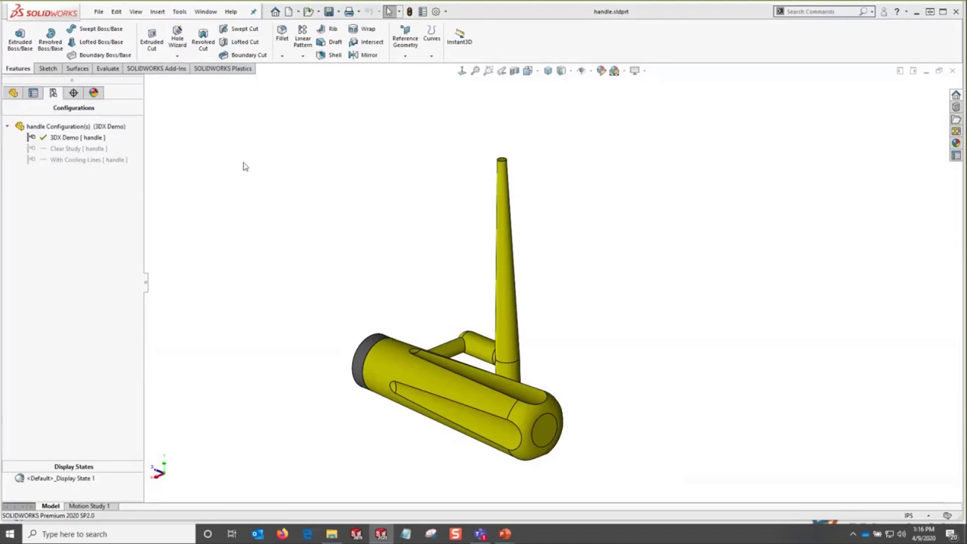
pyautogui.click(226, 69)
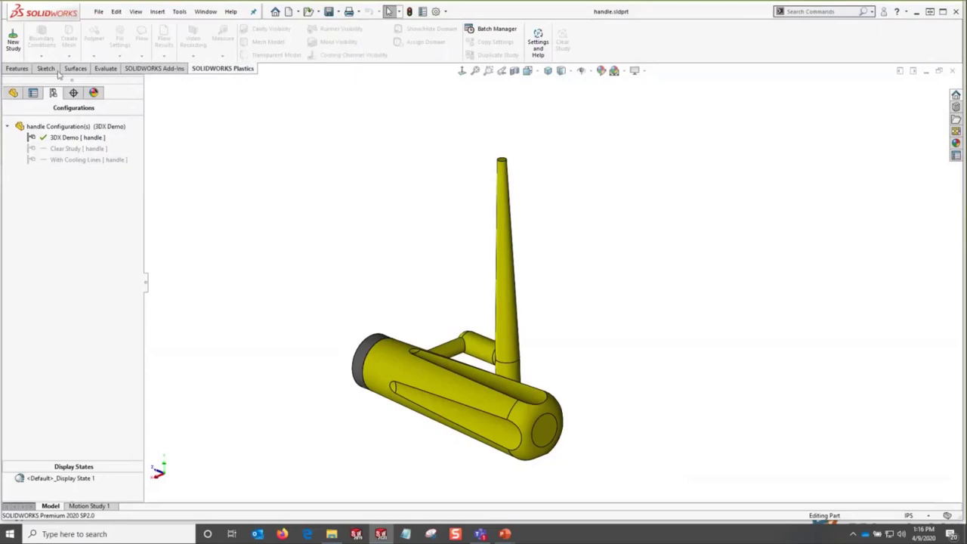
pyautogui.click(15, 46)
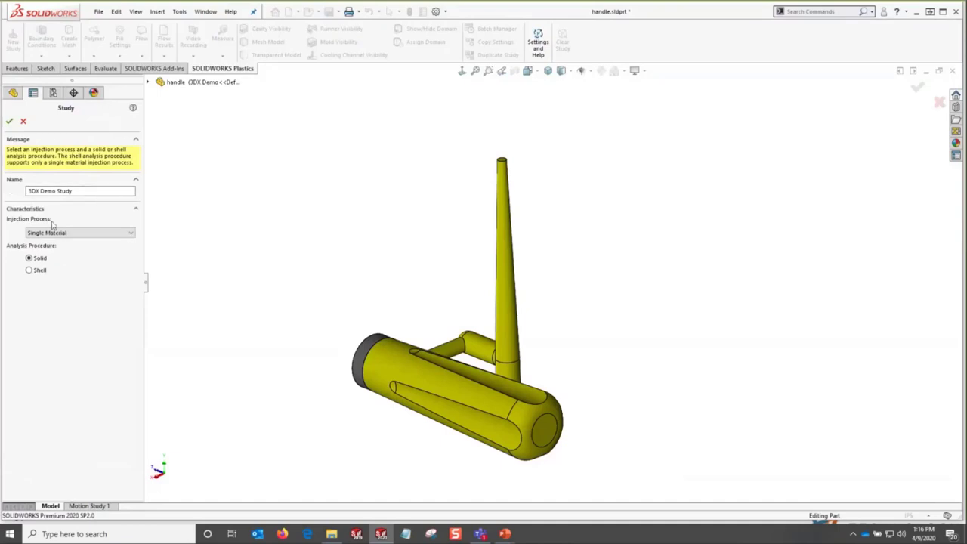
pyautogui.click(9, 121)
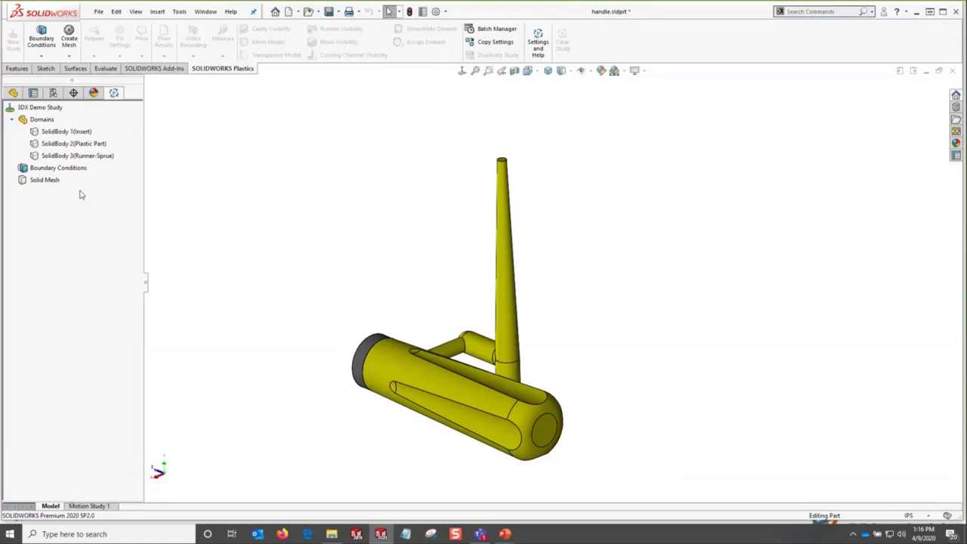
# Step: Designate SolidBody 1 (Insert) as an Insert domain and check it on the model
pyautogui.click(60, 132)
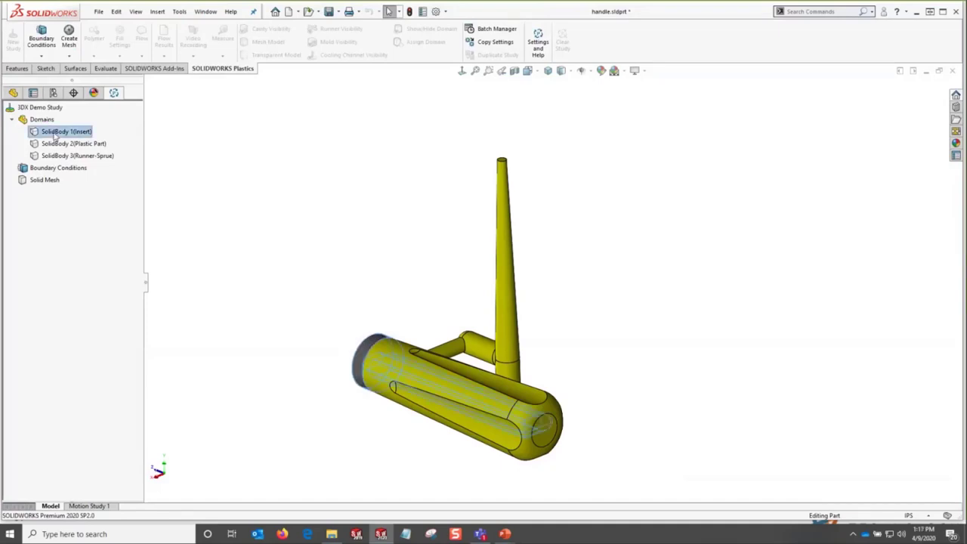
pyautogui.rightClick(55, 136)
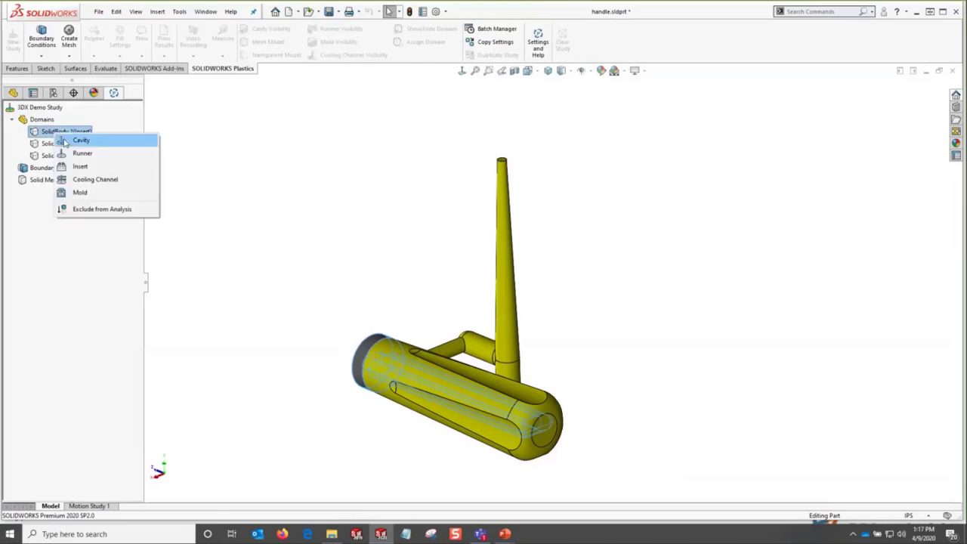
pyautogui.click(80, 167)
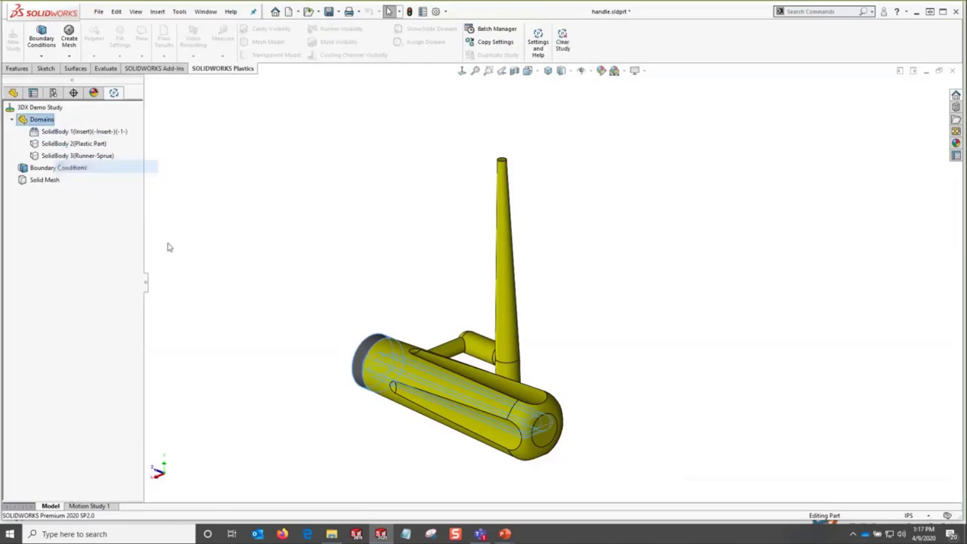
pyautogui.click(360, 358)
pyautogui.moveTo(361, 357); pyautogui.dragTo(320, 300, button='middle')
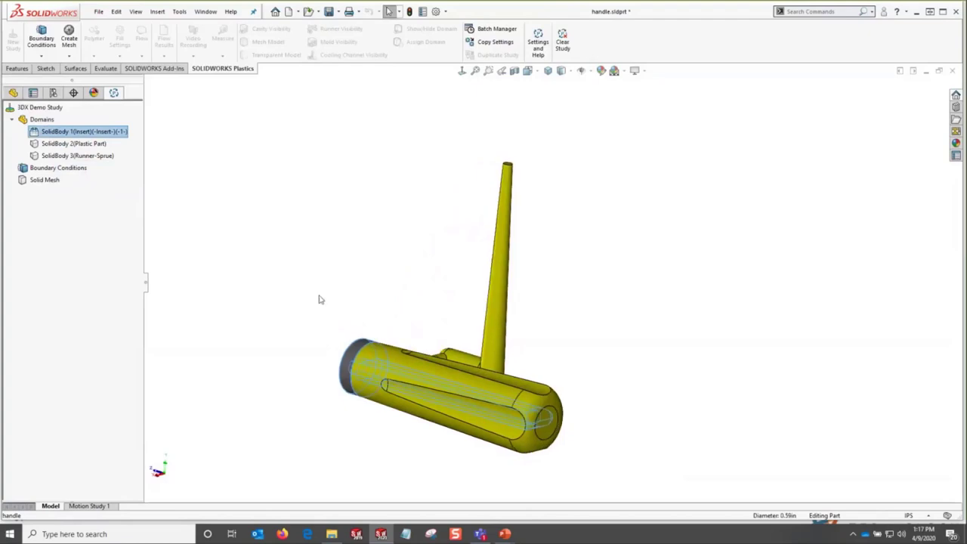
# Step: Designate SolidBody 2 (Plastic Part) as the Cavity and SolidBody 3 (Runner-Sprue) as the Runner
pyautogui.click(90, 144)
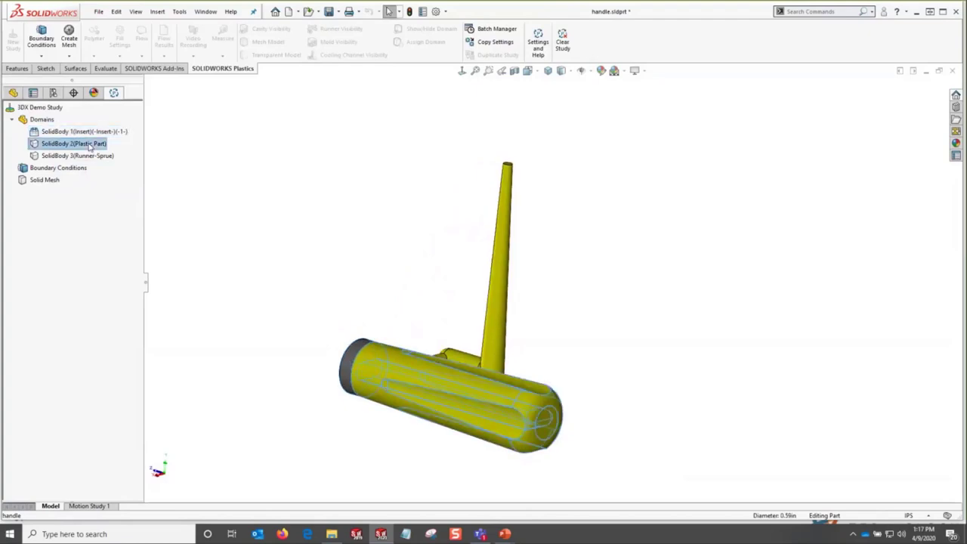
pyautogui.rightClick(90, 145)
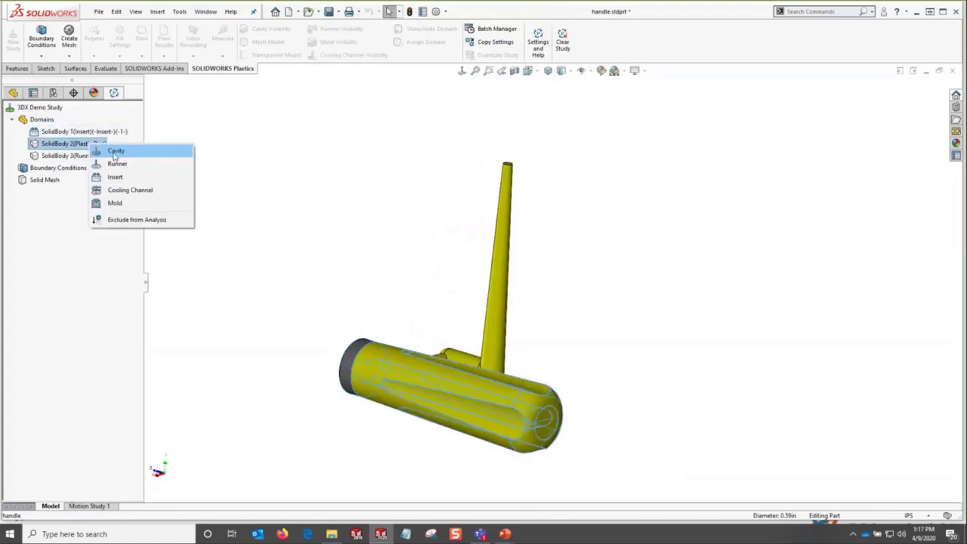
pyautogui.click(114, 154)
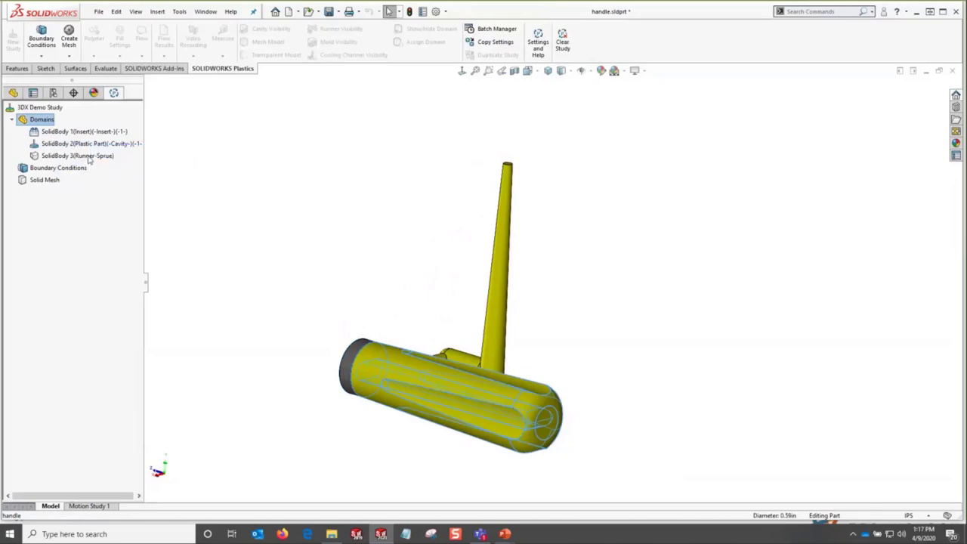
pyautogui.click(89, 156)
pyautogui.rightClick(90, 156)
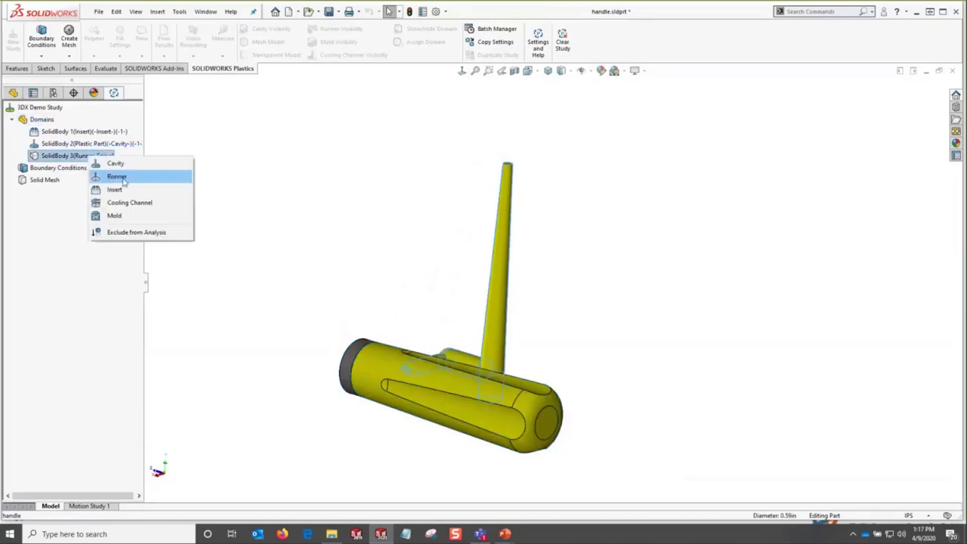
pyautogui.click(123, 179)
pyautogui.moveTo(288, 239); pyautogui.dragTo(278, 272, button='middle')
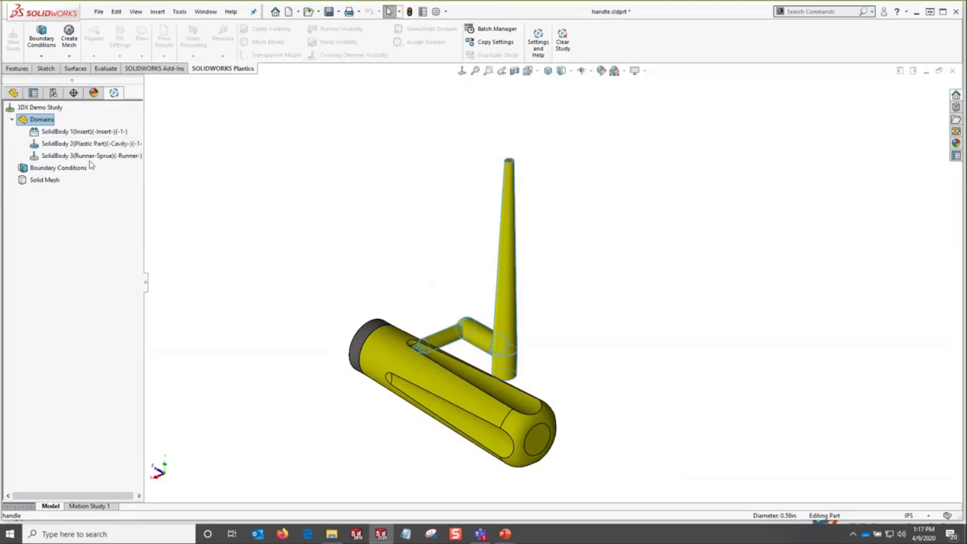
# Step: Add cooling channels along Sketch1 and Sketch2, with the 1st Point and 2nd Point sizes both set to 5
pyautogui.rightClick(47, 121)
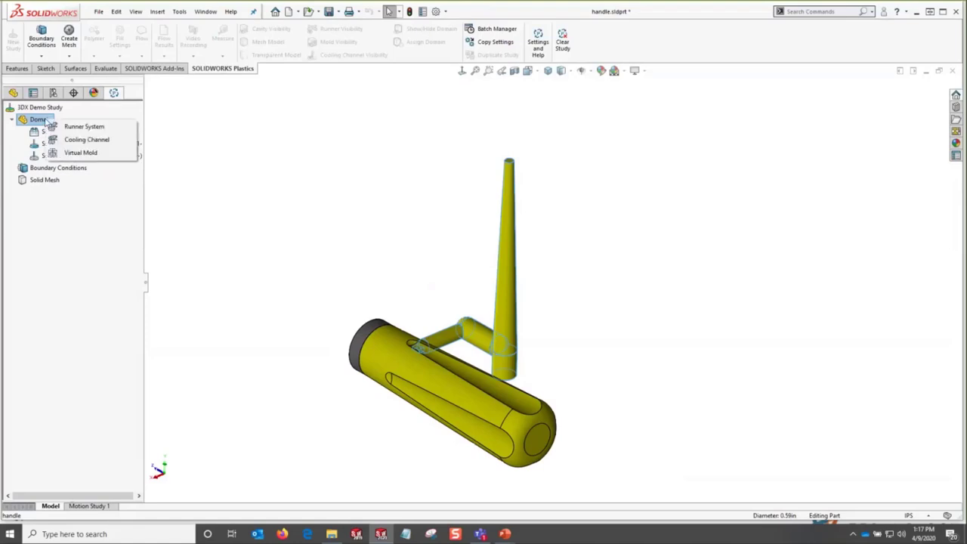
pyautogui.click(98, 141)
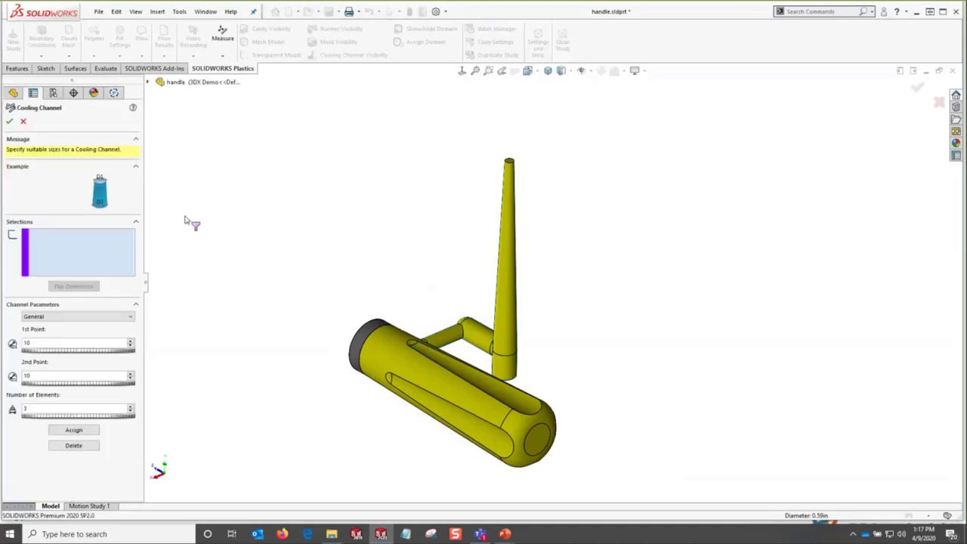
pyautogui.click(149, 82)
pyautogui.click(189, 271)
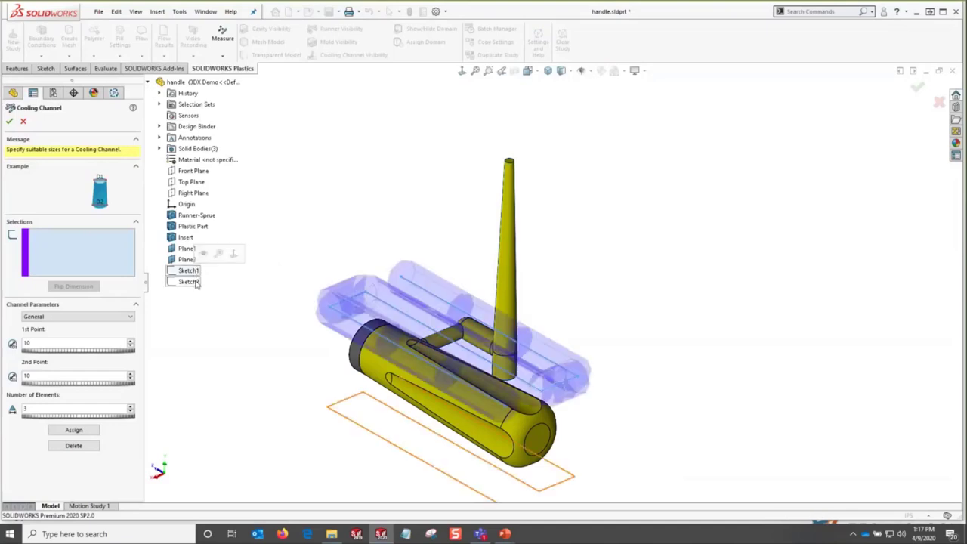
pyautogui.click(191, 282)
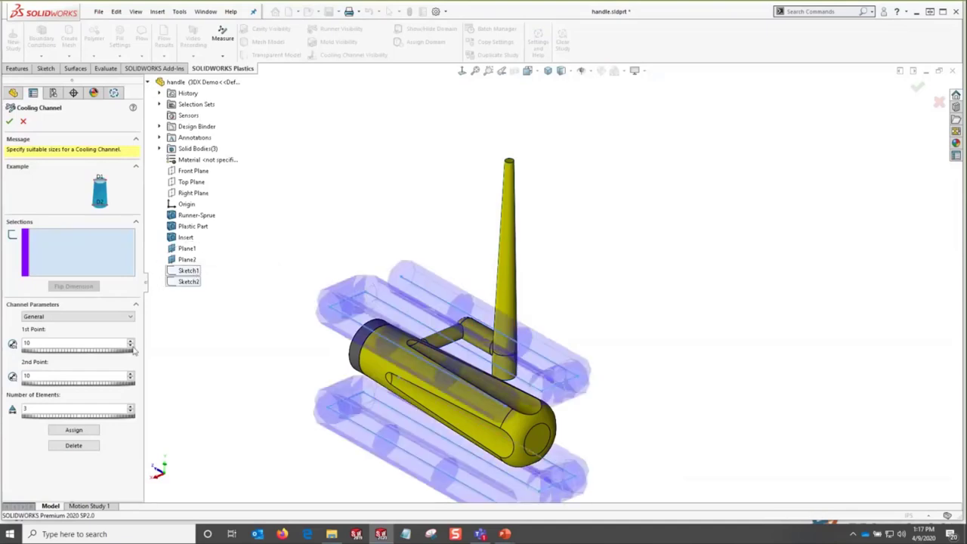
pyautogui.doubleClick(25, 342)
pyautogui.write('5')
pyautogui.doubleClick(63, 379)
pyautogui.write('5')
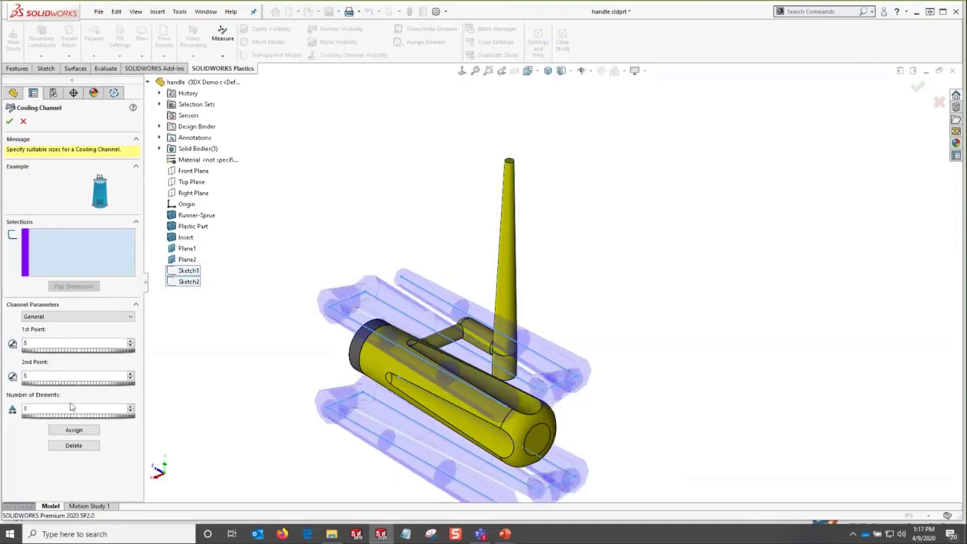
pyautogui.click(76, 433)
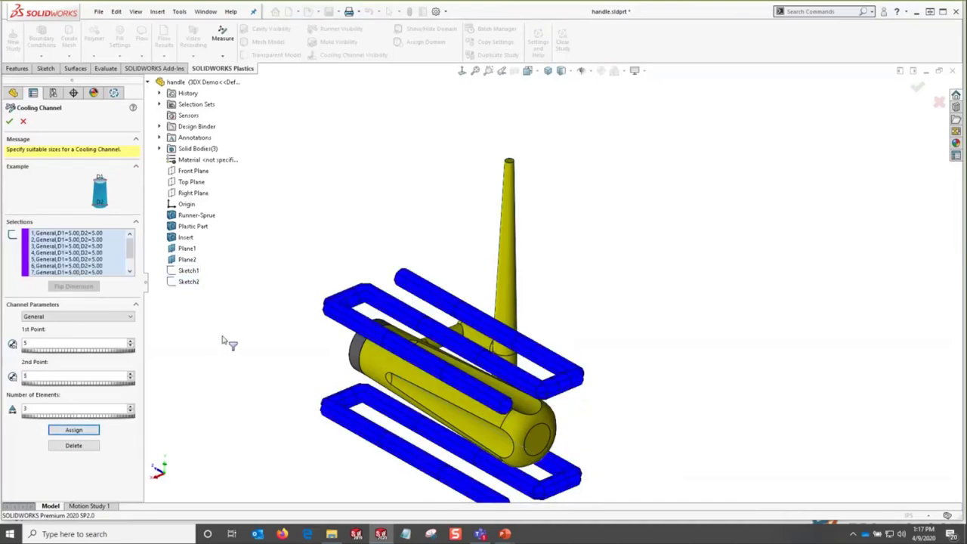
pyautogui.moveTo(370, 352); pyautogui.dragTo(344, 352, button='middle')
pyautogui.click(9, 121)
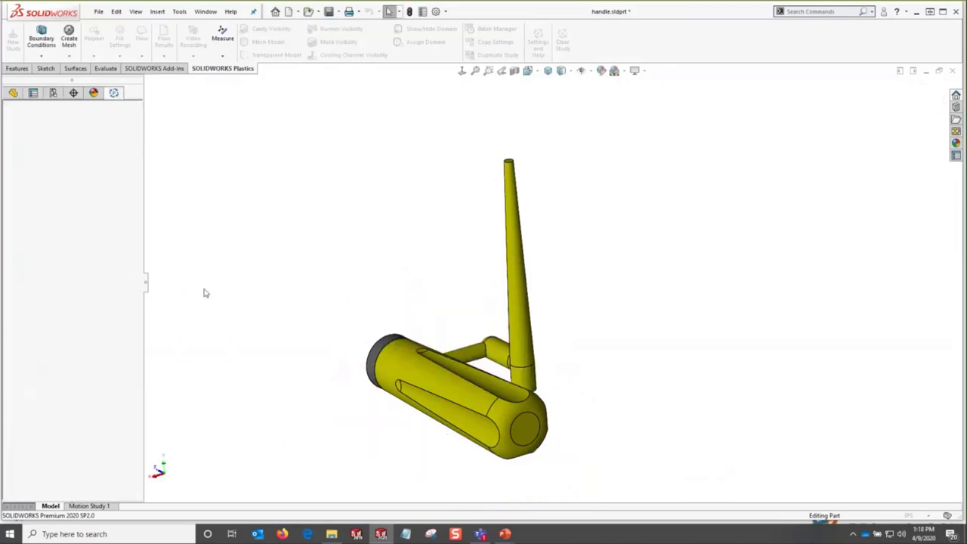
# Step: Add a virtual mold based on the bounding box, with its Y size reduced to about 58.6 mm
pyautogui.rightClick(52, 123)
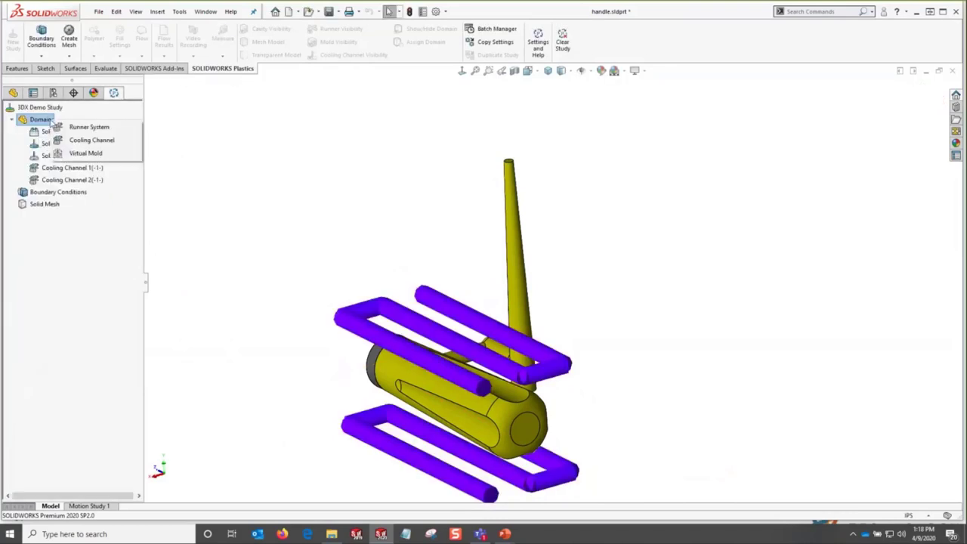
pyautogui.click(87, 154)
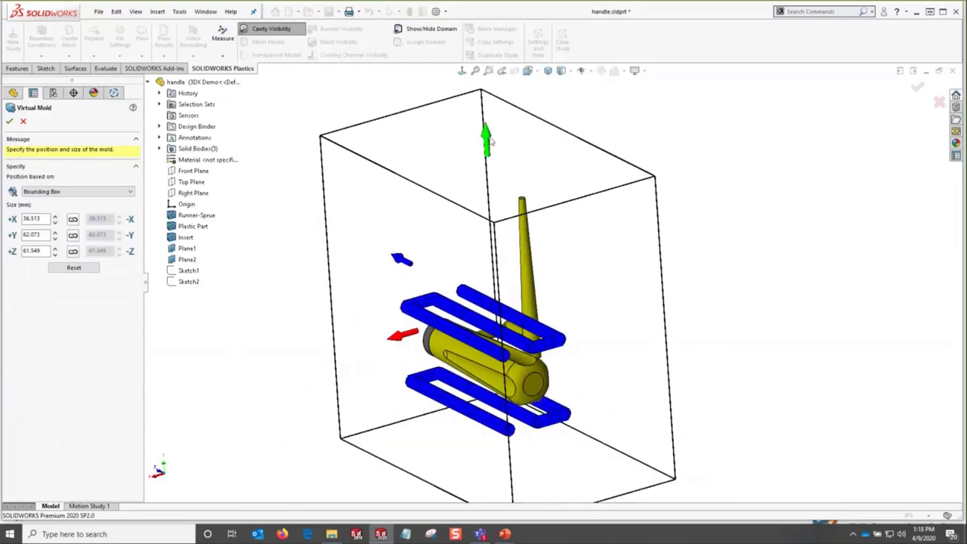
pyautogui.moveTo(489, 134); pyautogui.dragTo(502, 151)
pyautogui.moveTo(476, 199); pyautogui.dragTo(444, 202, button='middle')
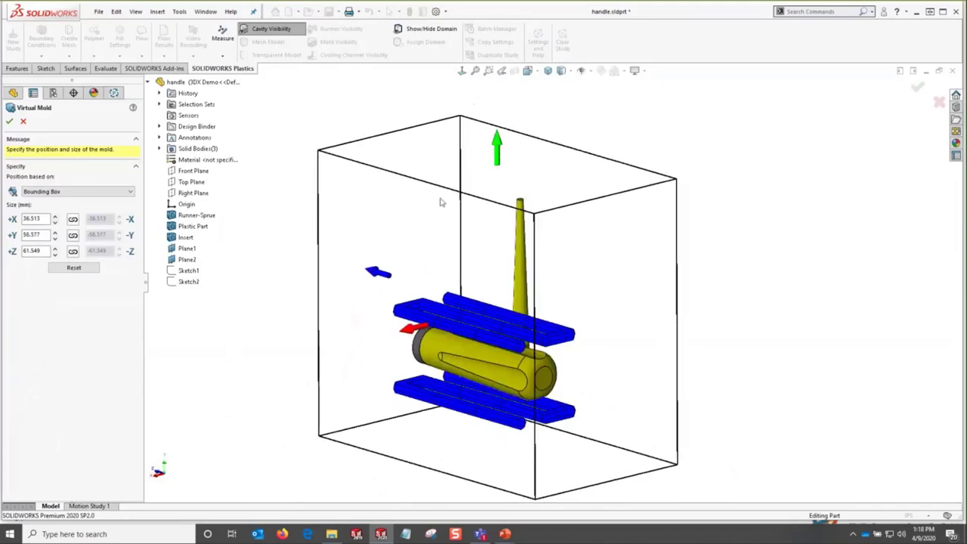
pyautogui.click(10, 122)
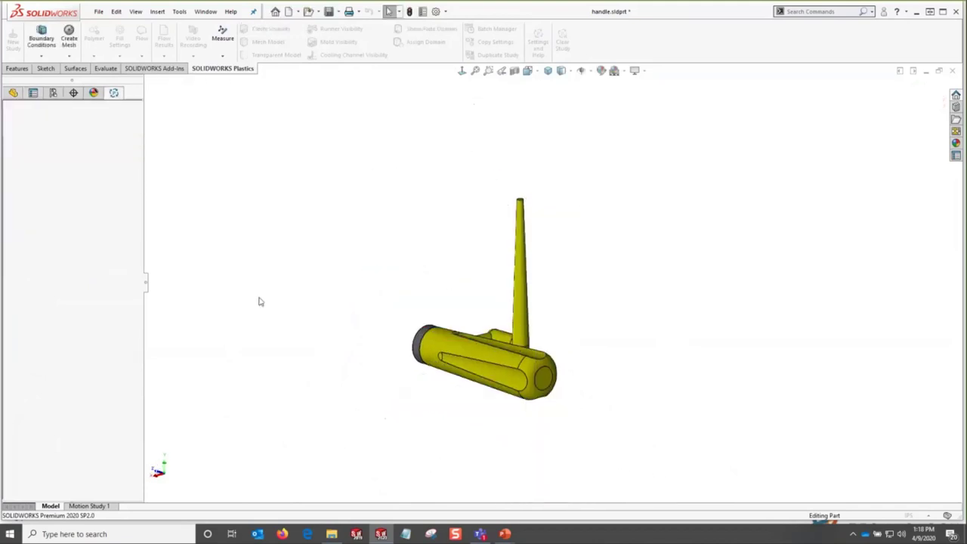
pyautogui.moveTo(250, 325); pyautogui.dragTo(196, 319, button='middle')
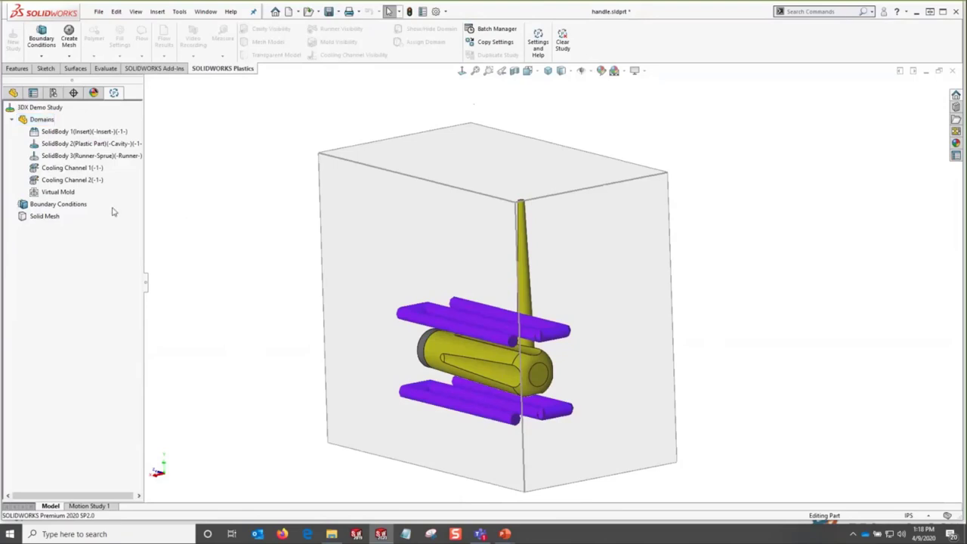
# Step: Add an injection location boundary condition on the small end face at the tip of the sprue
pyautogui.rightClick(75, 207)
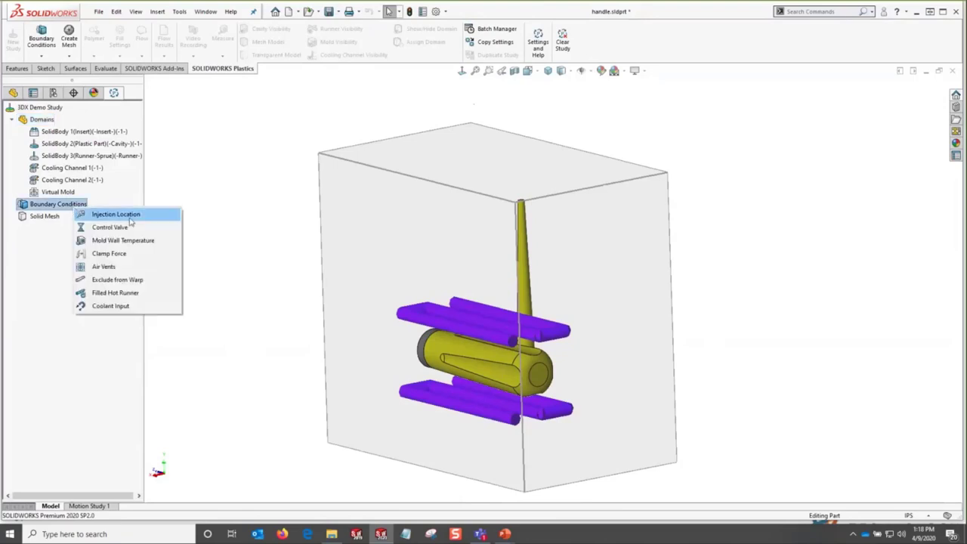
pyautogui.click(117, 214)
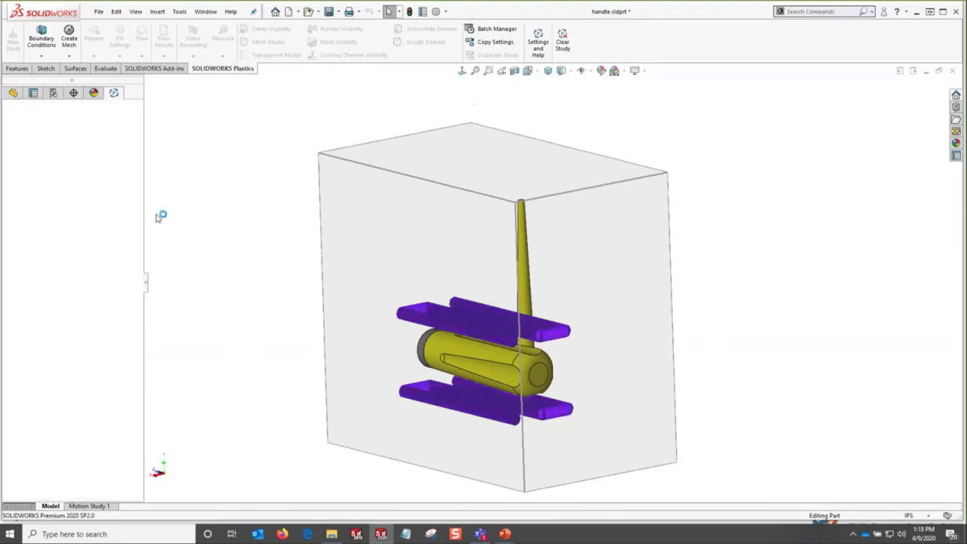
pyautogui.moveTo(539, 234); pyautogui.dragTo(536, 244, button='middle')
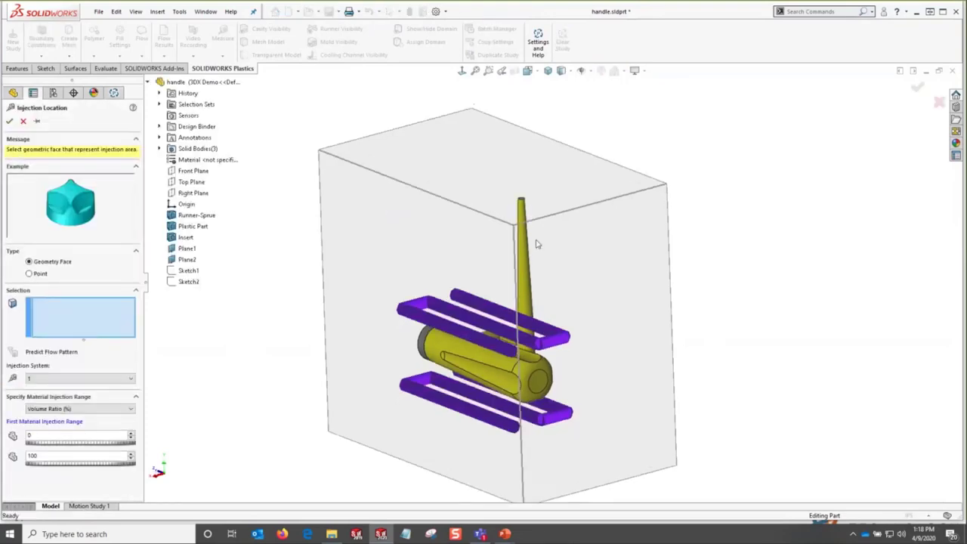
pyautogui.scroll(-5, 533, 237)
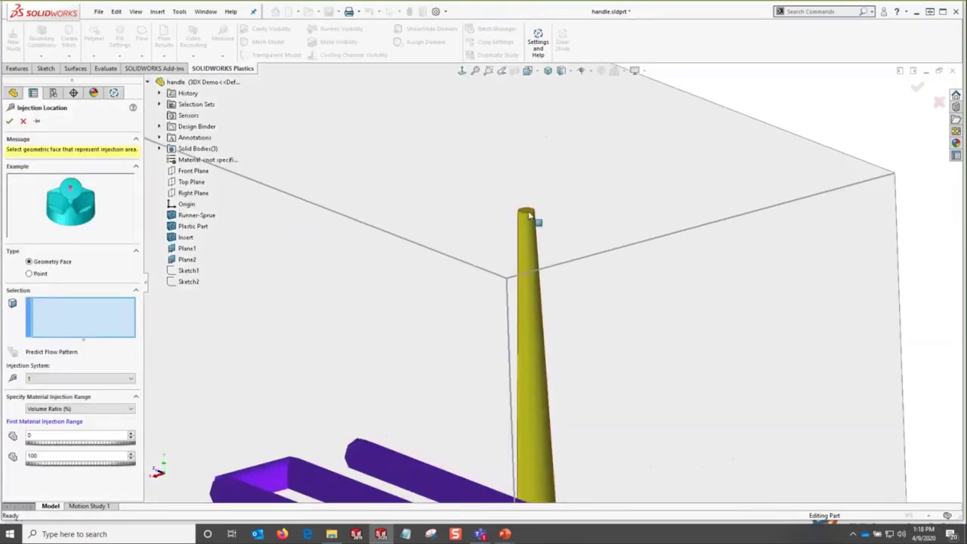
pyautogui.click(528, 214)
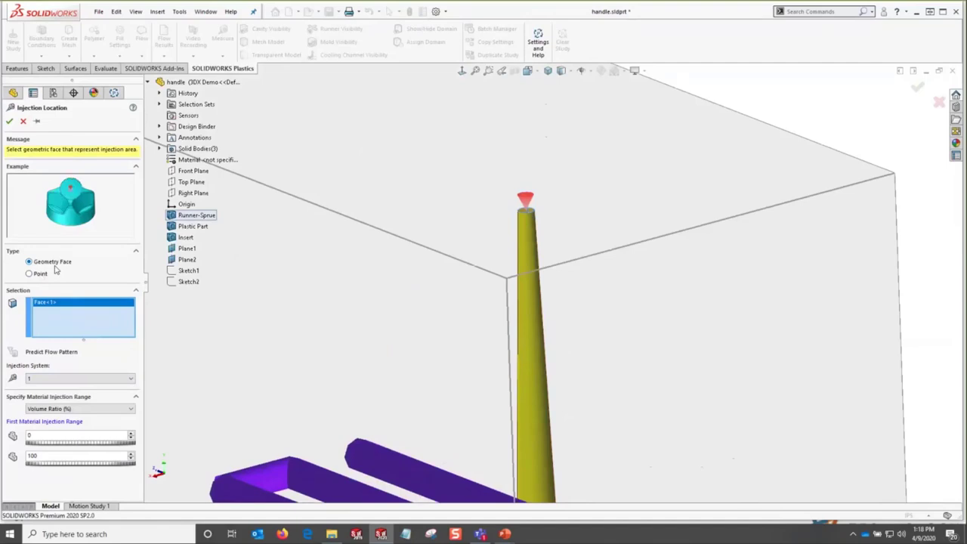
pyautogui.click(9, 120)
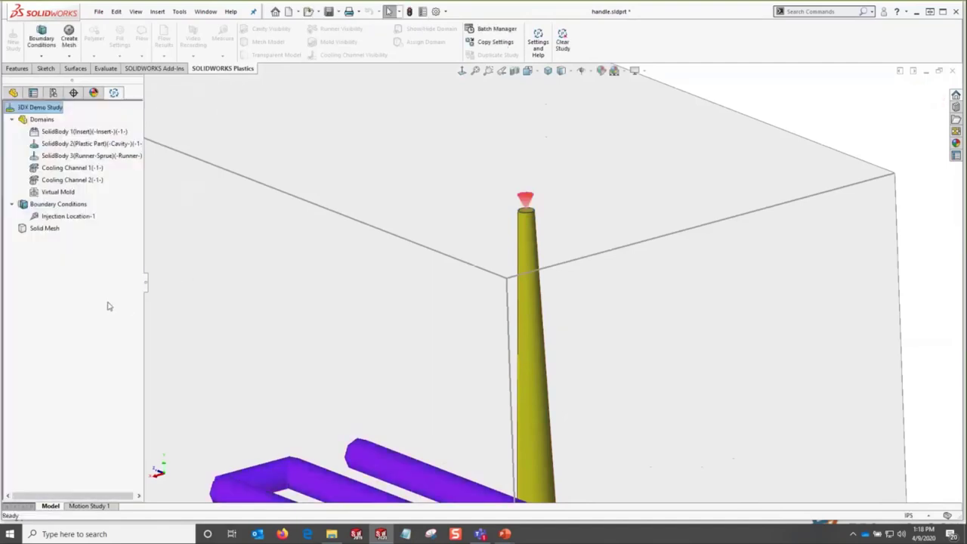
# Step: Hide the virtual mold so the handle, sprue and cooling channels can be seen unobstructed
pyautogui.rightClick(60, 192)
pyautogui.click(87, 214)
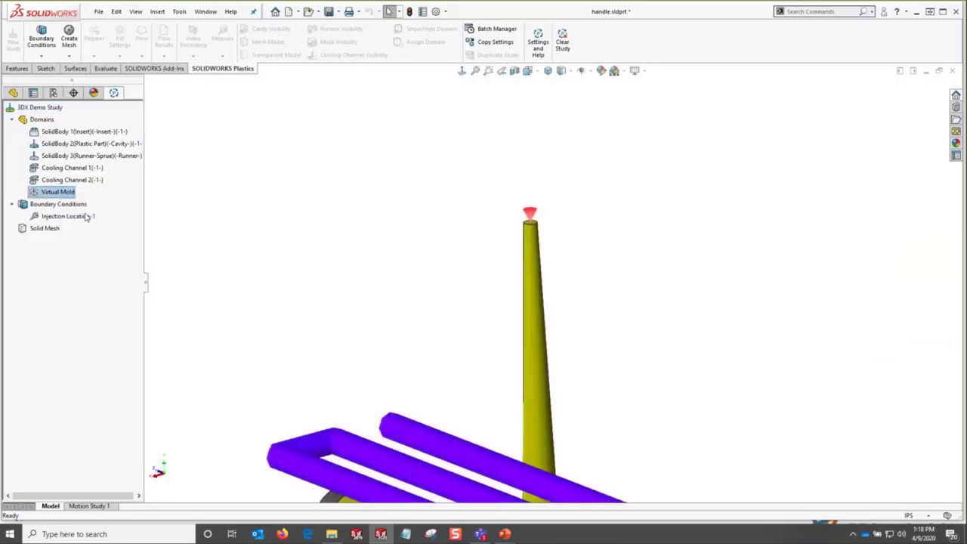
pyautogui.press('Up')
pyautogui.press('Up')
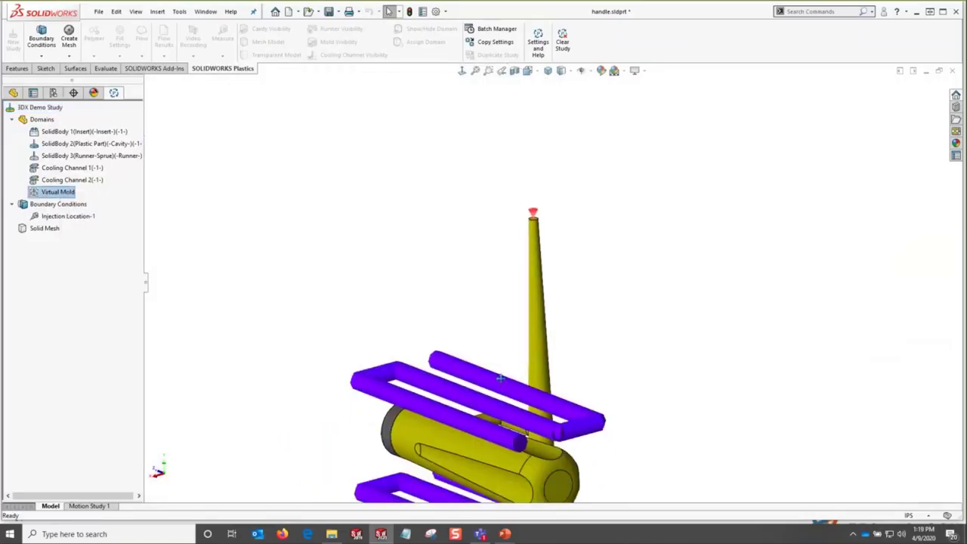
pyautogui.press('Up')
pyautogui.scroll(-1, 330, 208)
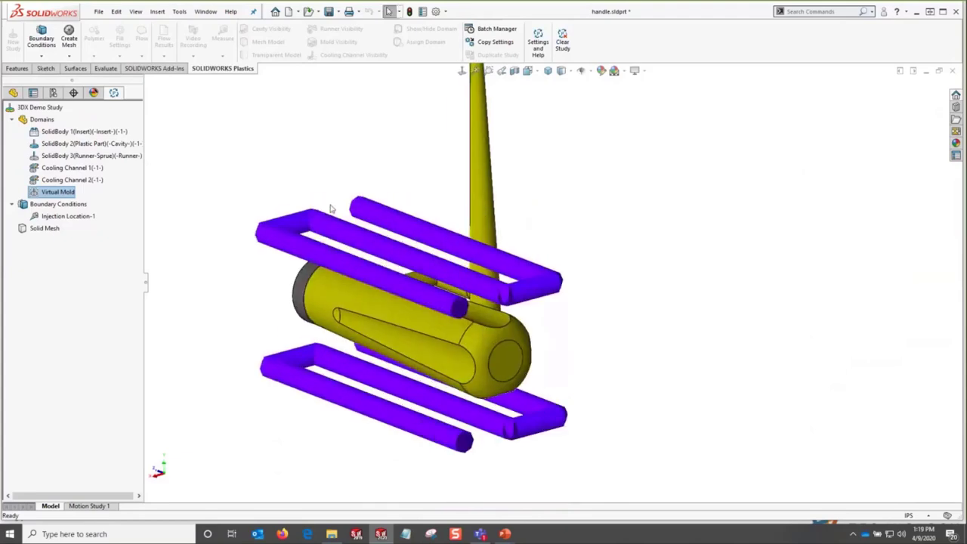
# Step: Add a coolant input boundary condition with Point1@Sketch1 as the inlet and Point7@Sketch1 as the outlet, showing Sketch1 for the selection
pyautogui.rightClick(76, 205)
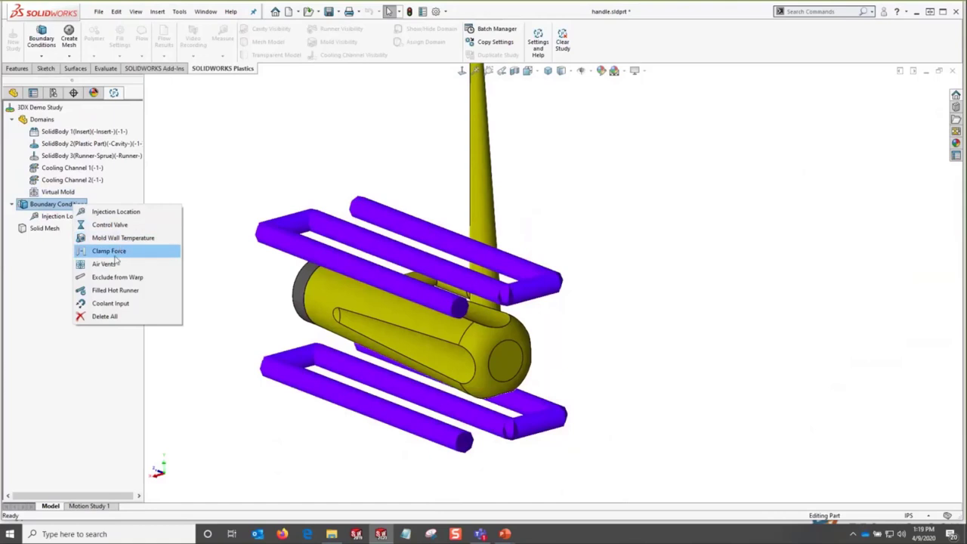
pyautogui.click(111, 304)
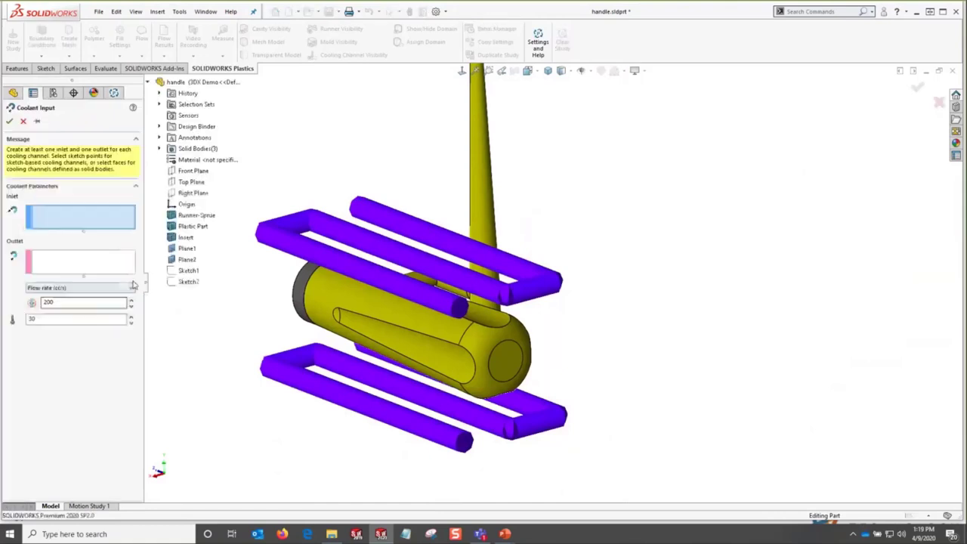
pyautogui.rightClick(181, 272)
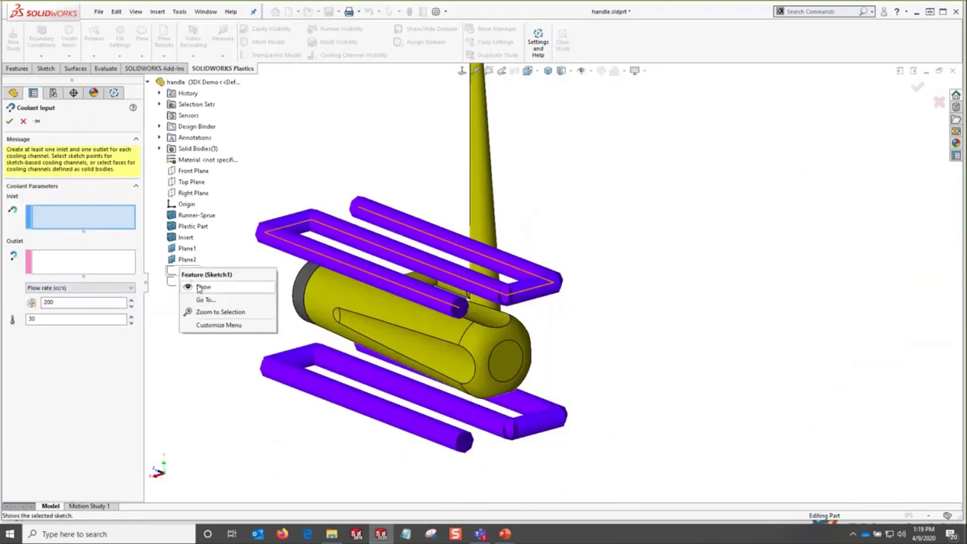
pyautogui.click(203, 287)
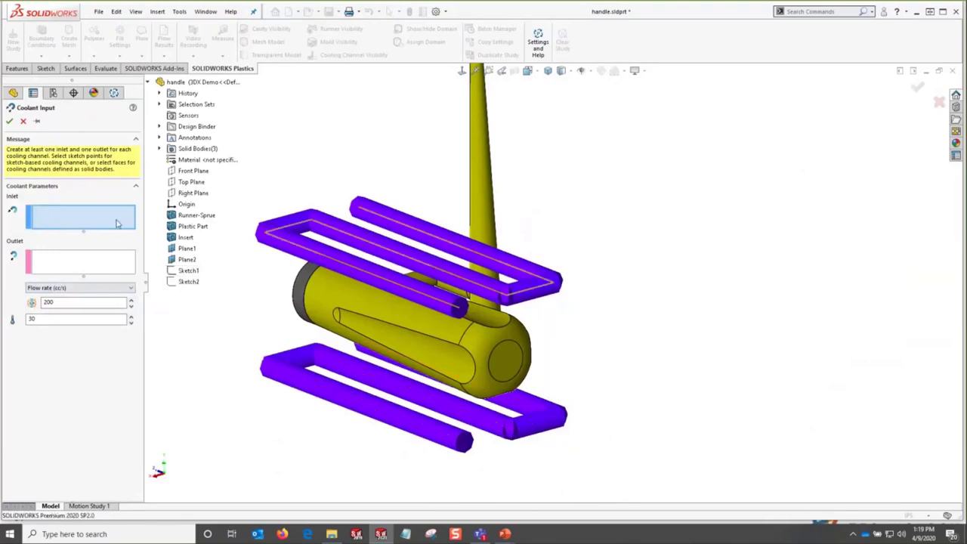
pyautogui.click(361, 213)
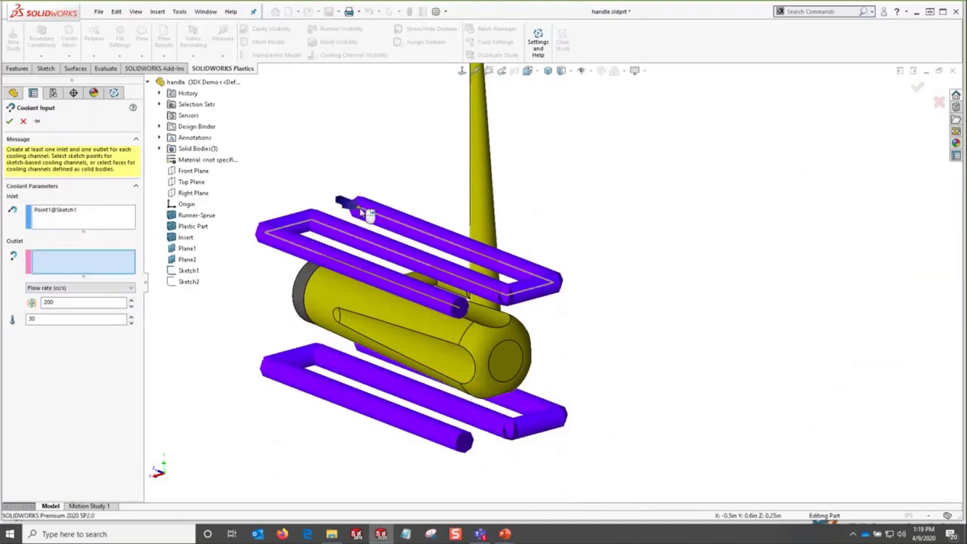
pyautogui.click(462, 313)
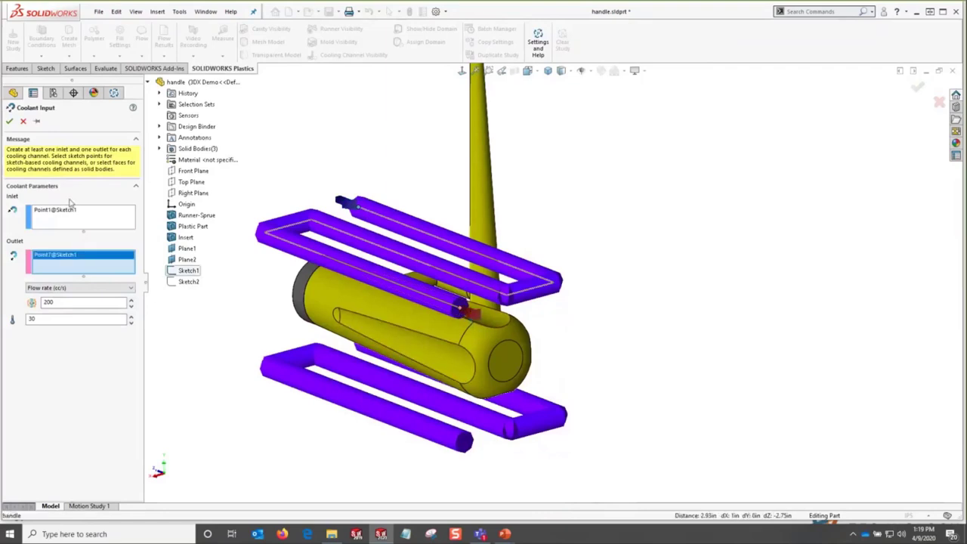
pyautogui.click(9, 121)
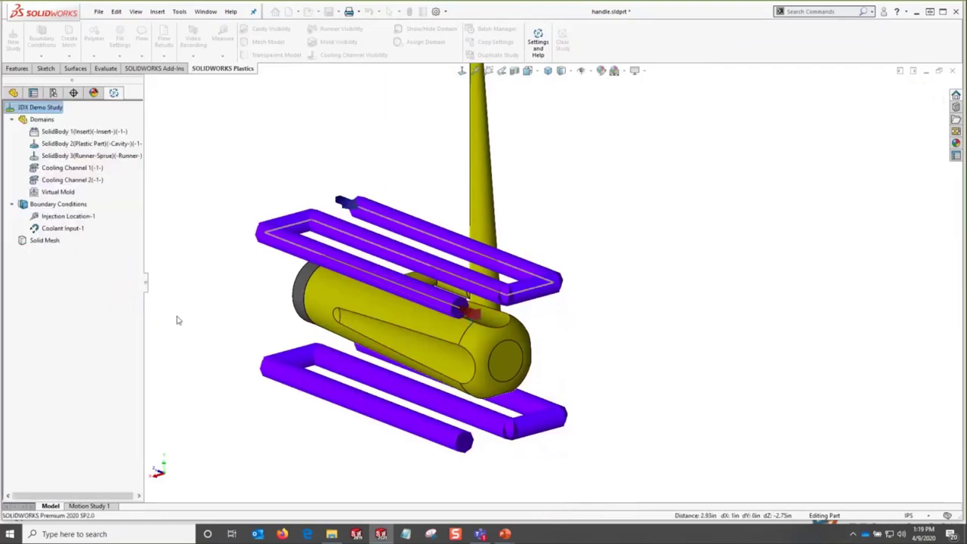
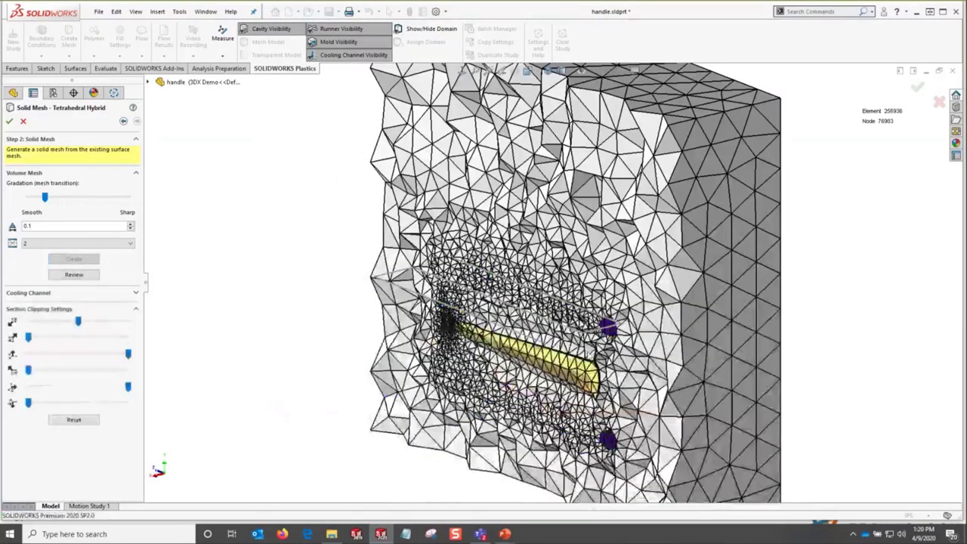
# Step: Inspect the sectioned solid mesh around the cavity, insert and cooling channels with the clipping plane shifted, and exit the mesh settings without accepting
pyautogui.scroll(2, 529, 287)
pyautogui.scroll(1, 597, 408)
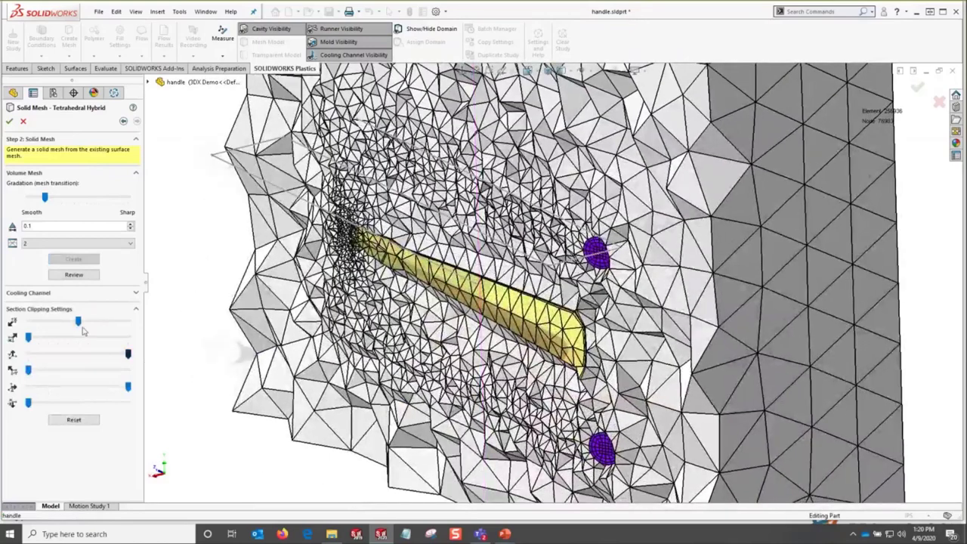
pyautogui.moveTo(84, 326); pyautogui.dragTo(95, 325)
pyautogui.scroll(-5, 617, 247)
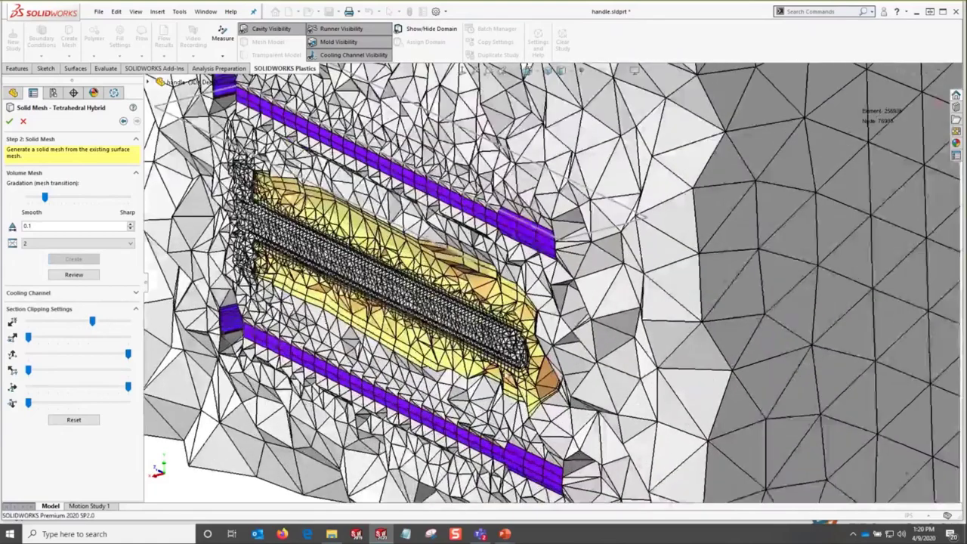
pyautogui.scroll(-5, 514, 321)
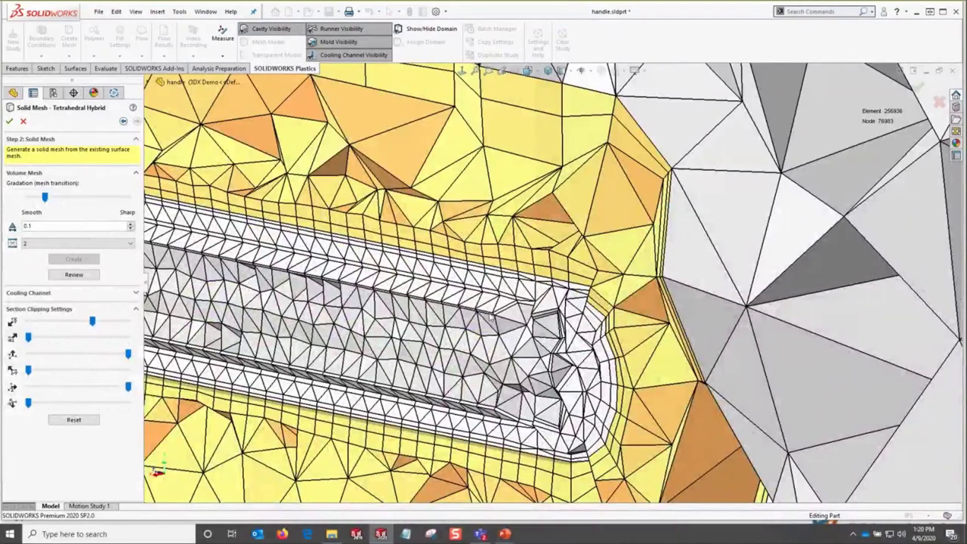
pyautogui.scroll(2, 546, 252)
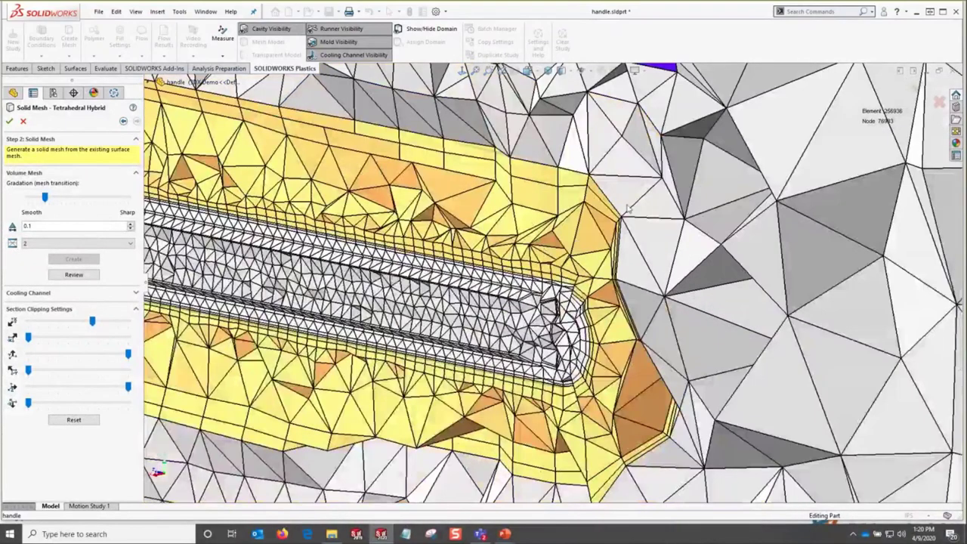
pyautogui.scroll(3, 627, 208)
pyautogui.scroll(3, 466, 266)
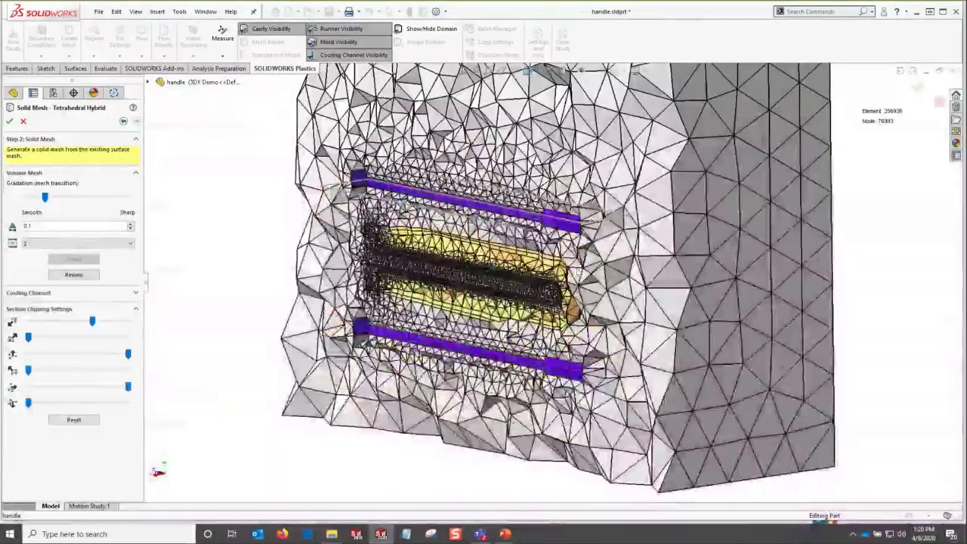
pyautogui.click(23, 121)
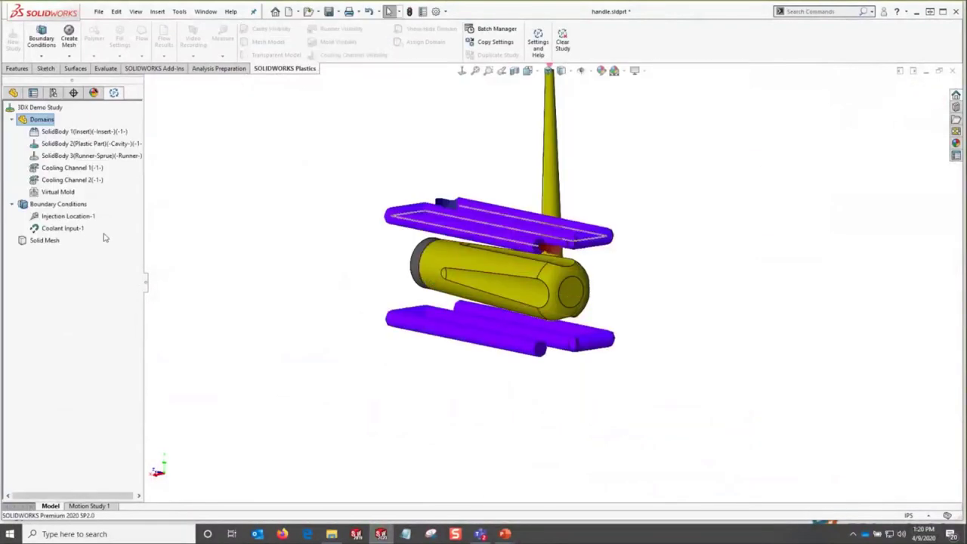
# Step: Activate the With Cooling Lines configuration of the handle part
pyautogui.click(52, 92)
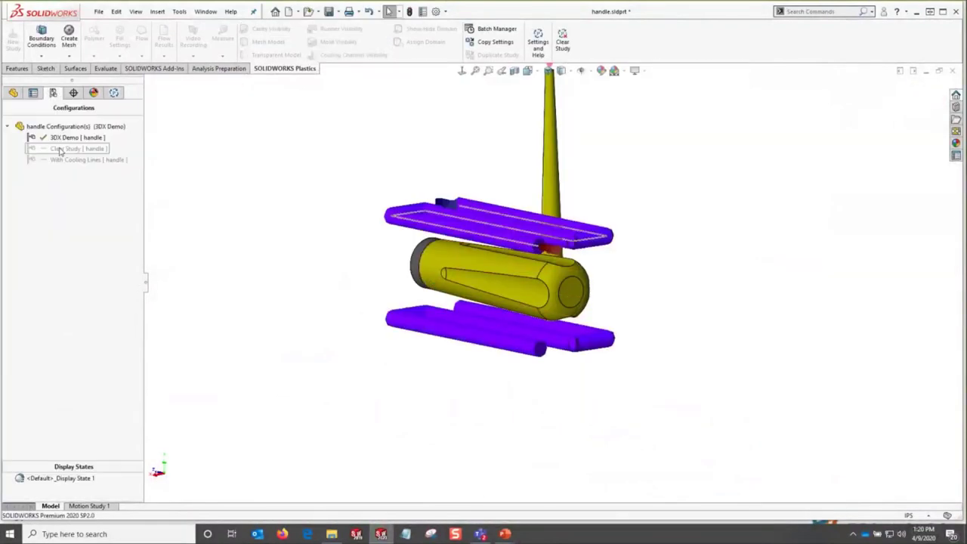
pyautogui.rightClick(66, 163)
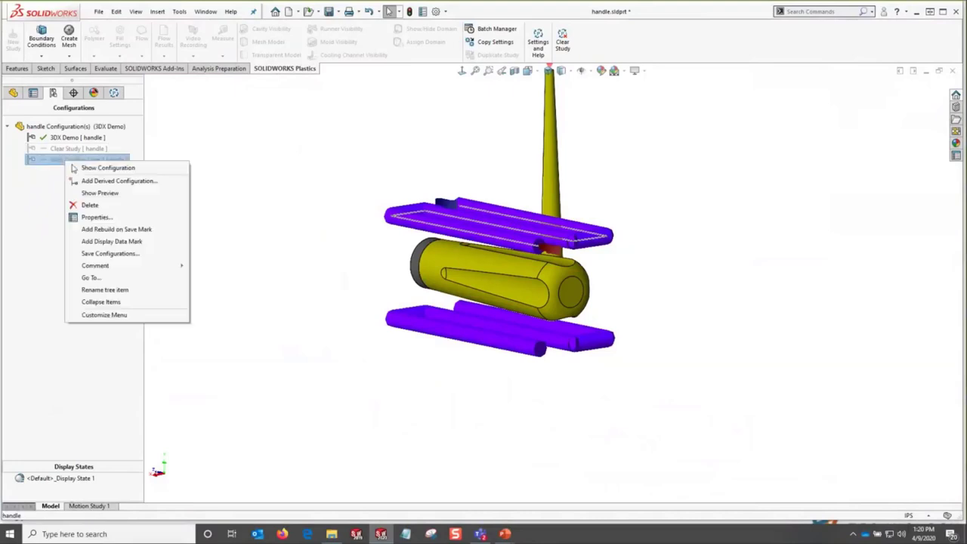
pyautogui.click(89, 168)
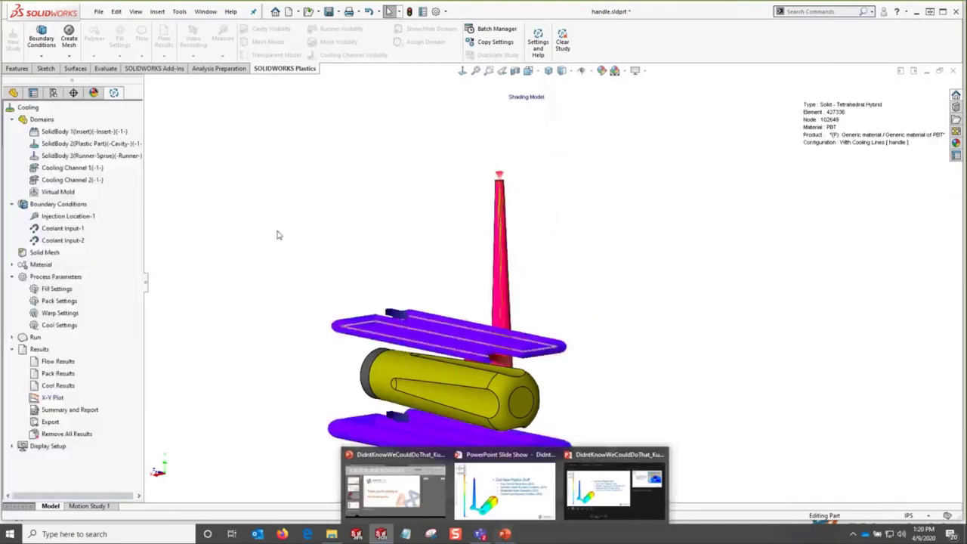
# Step: Load the flow results of the Cooling study, play the Fill Time animation while viewing the part from another angle, and close the results
pyautogui.rightClick(60, 364)
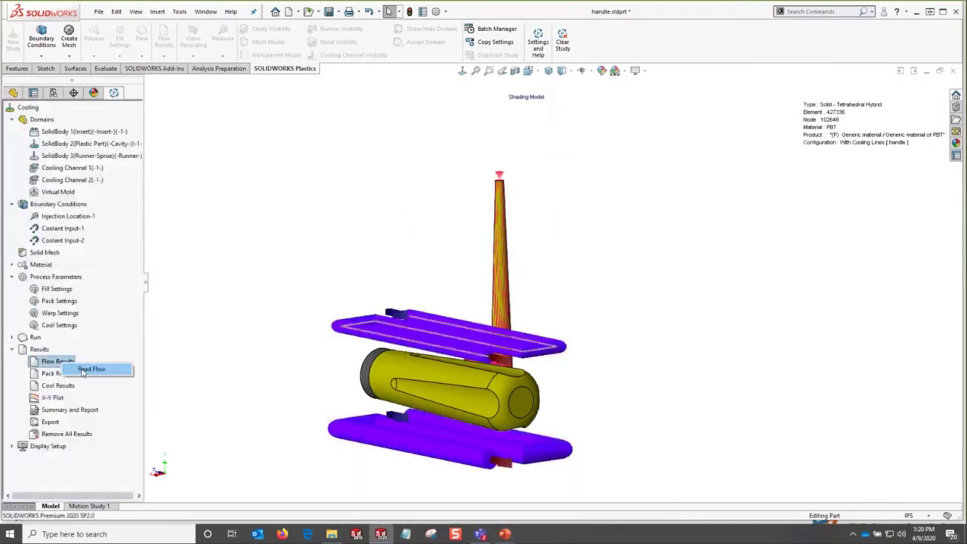
pyautogui.click(242, 354)
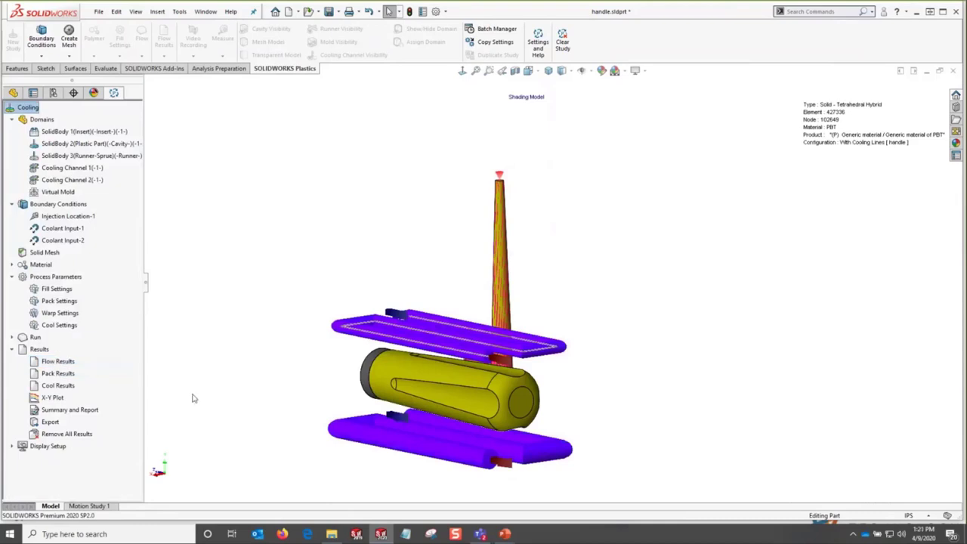
pyautogui.doubleClick(129, 375)
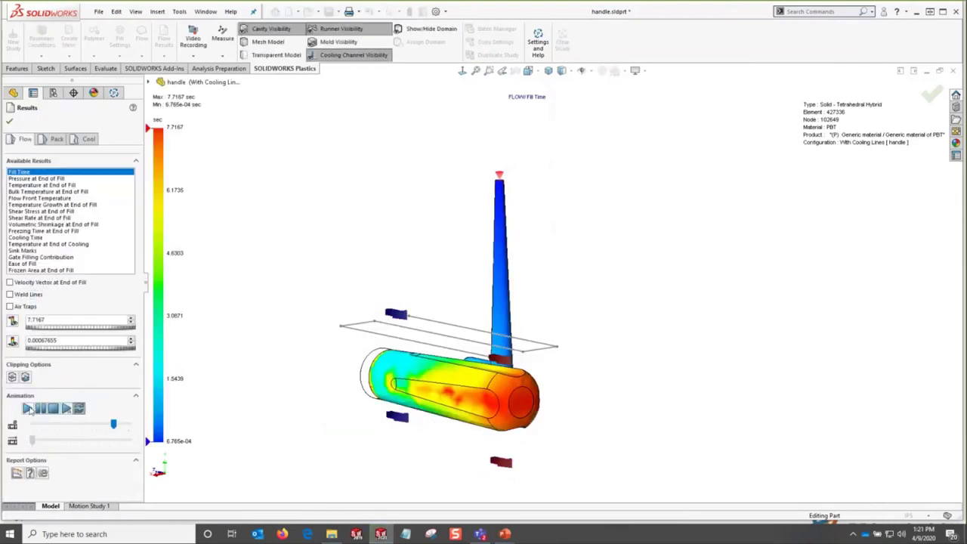
pyautogui.click(27, 408)
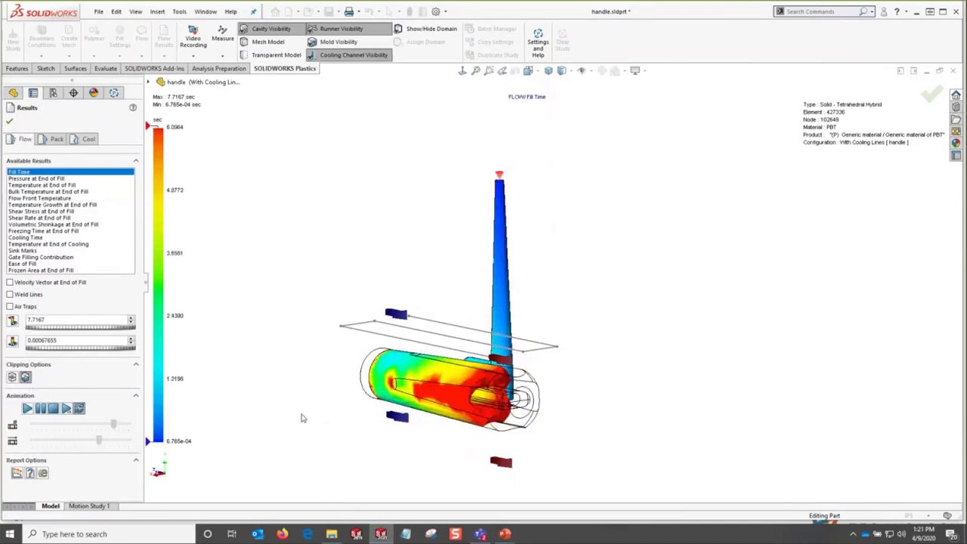
pyautogui.moveTo(301, 418); pyautogui.dragTo(499, 387, button='middle')
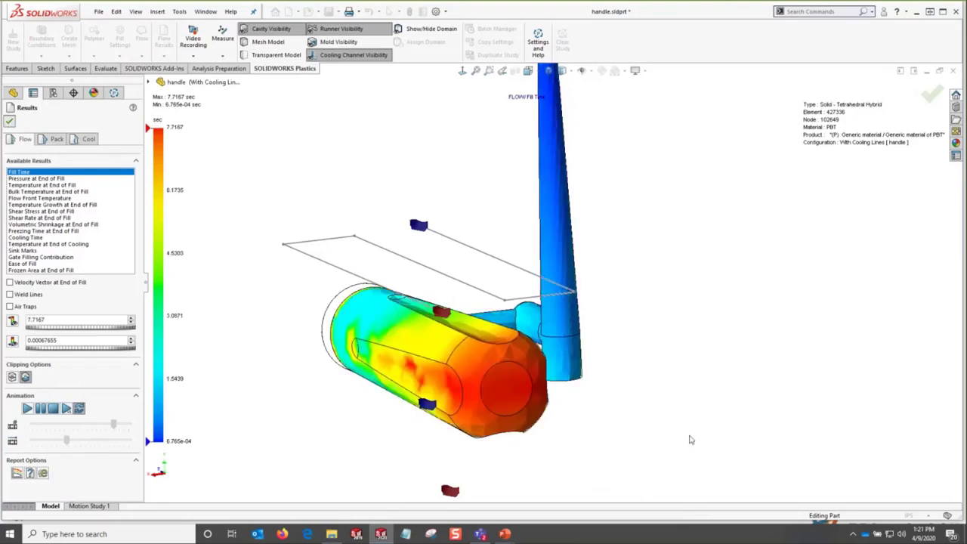
pyautogui.press('Escape')
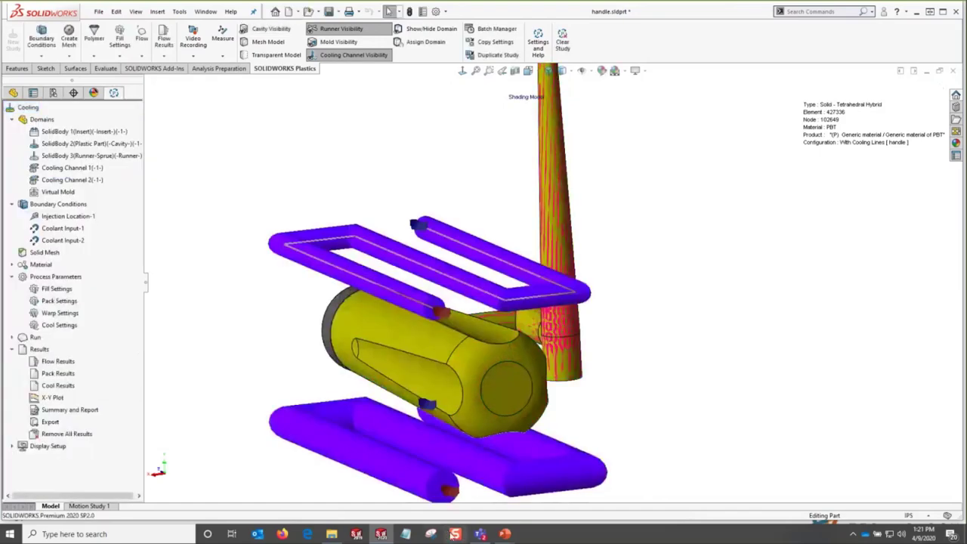
# Step: Switch to the PowerPoint slide show and advance to the Flow Simulation demo slide
pyautogui.moveTo(505, 534)
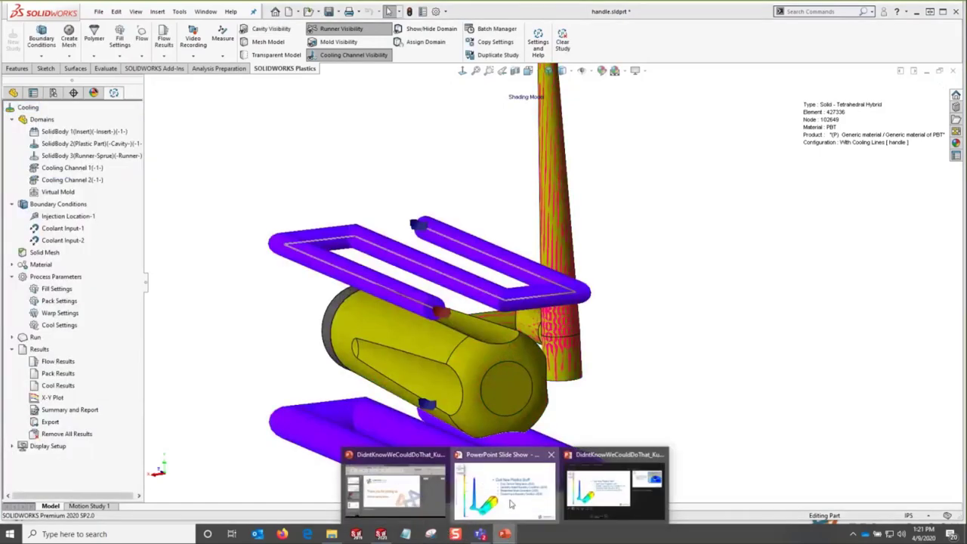
pyautogui.click(505, 495)
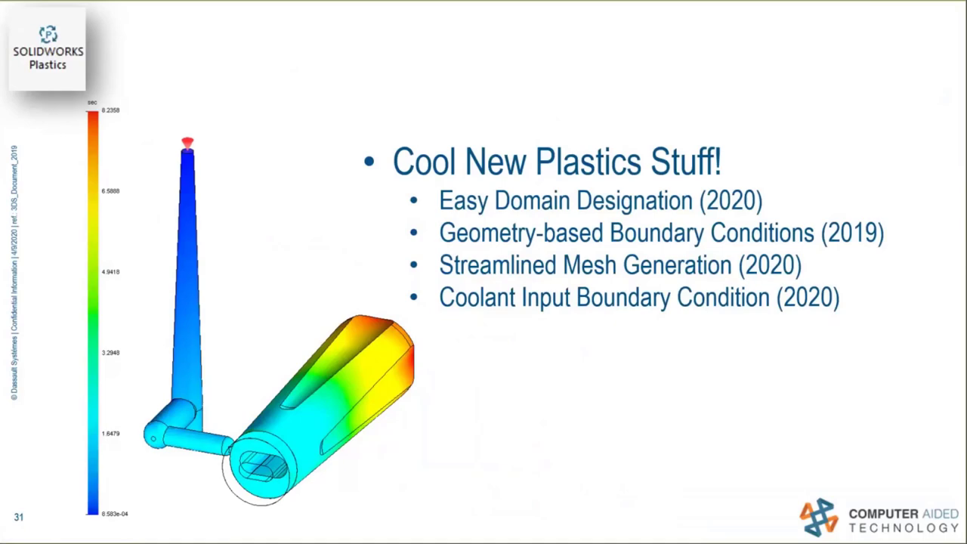
pyautogui.click(465, 389)
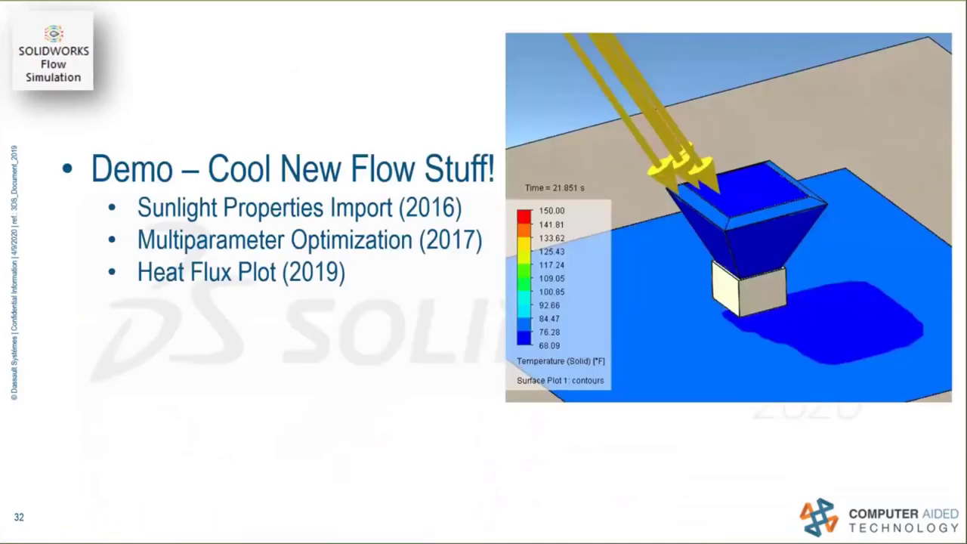
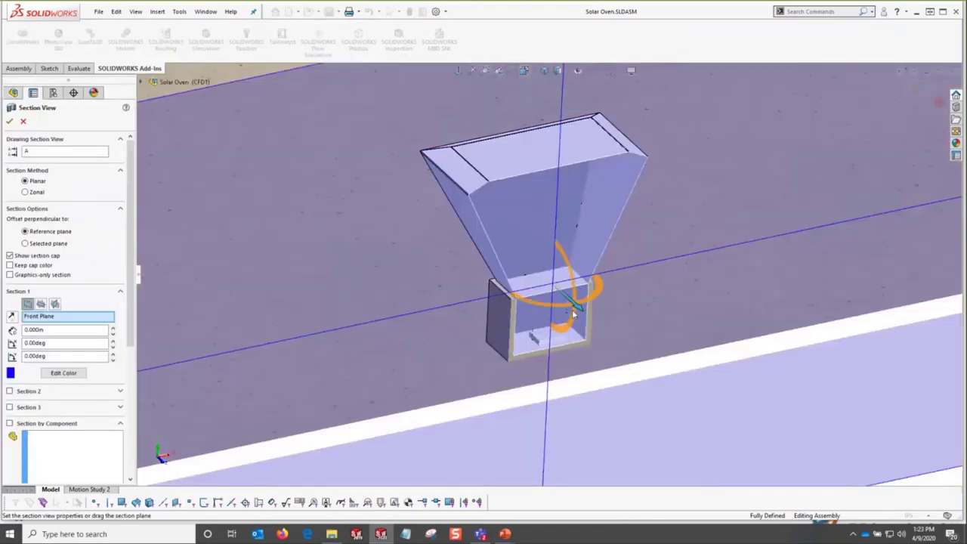
# Step: Section the Solar Oven assembly along the Front Plane, examine the food block inside the oven, and turn the section view off
pyautogui.scroll(-2, 563, 311)
pyautogui.scroll(-1, 563, 311)
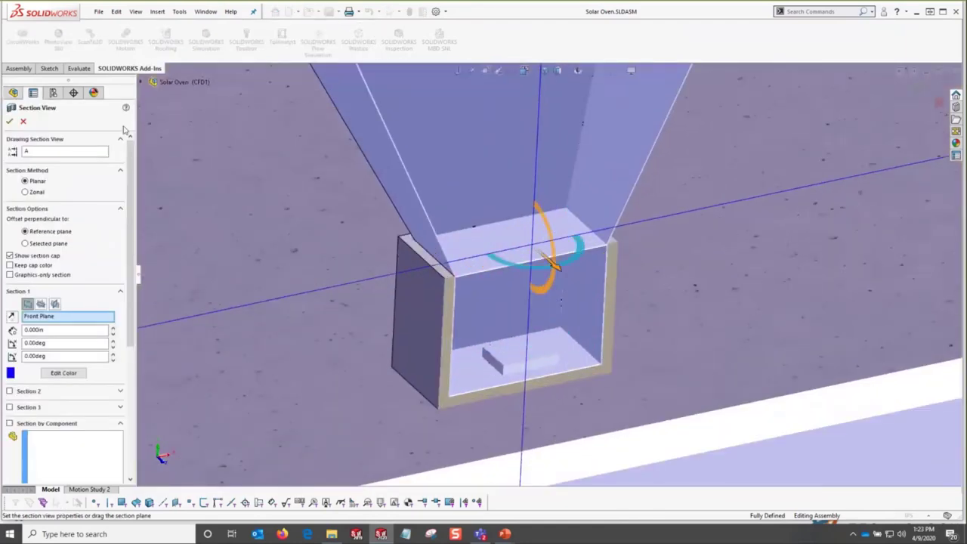
pyautogui.click(10, 121)
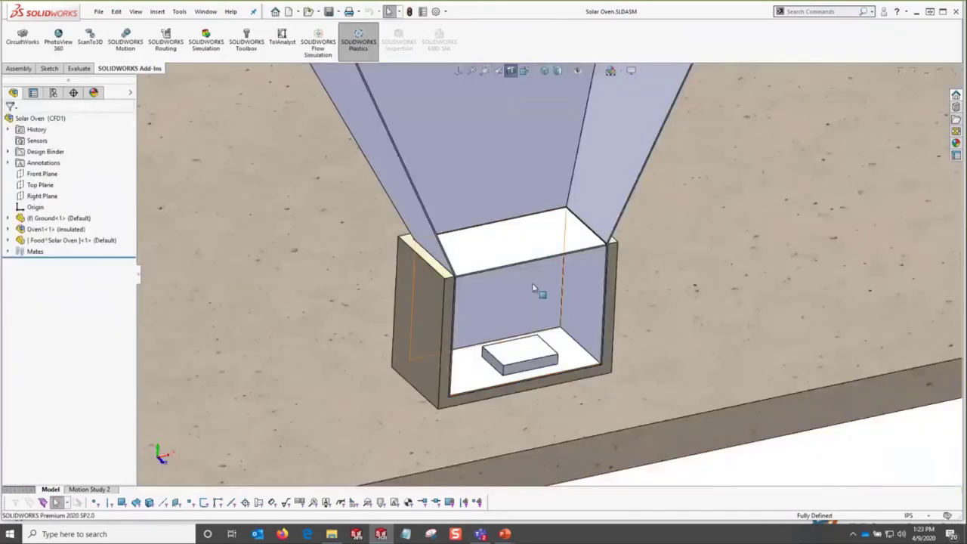
pyautogui.click(524, 361)
pyautogui.moveTo(525, 361); pyautogui.dragTo(544, 320, button='middle')
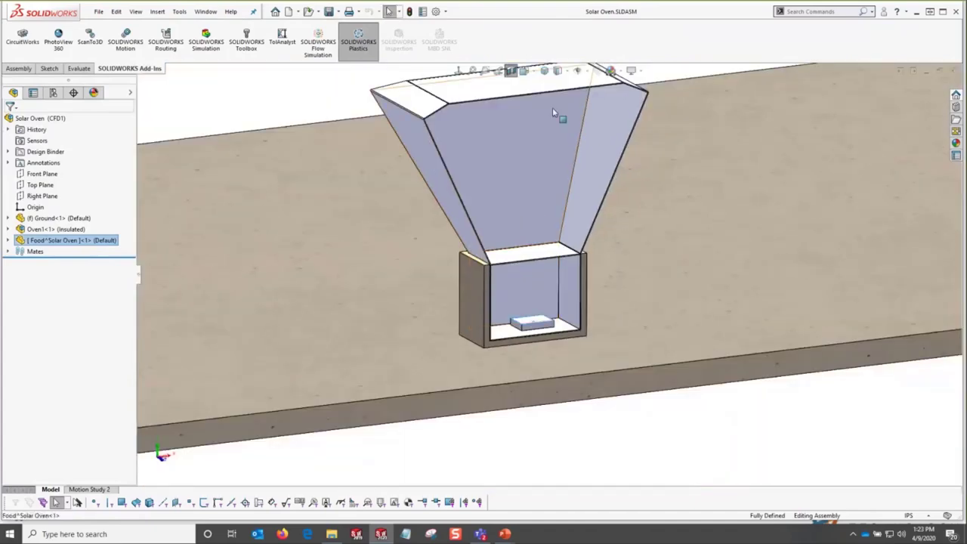
pyautogui.scroll(-2, 536, 175)
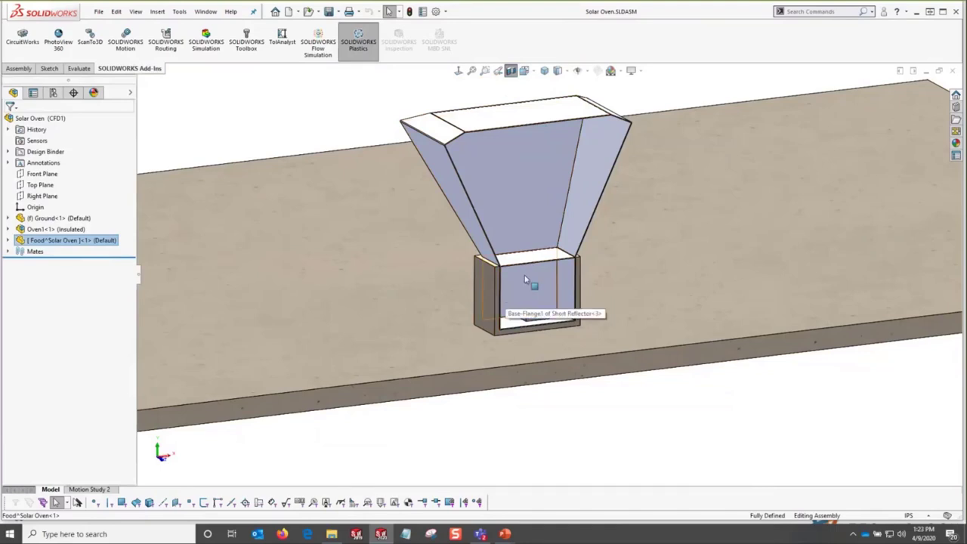
pyautogui.click(511, 70)
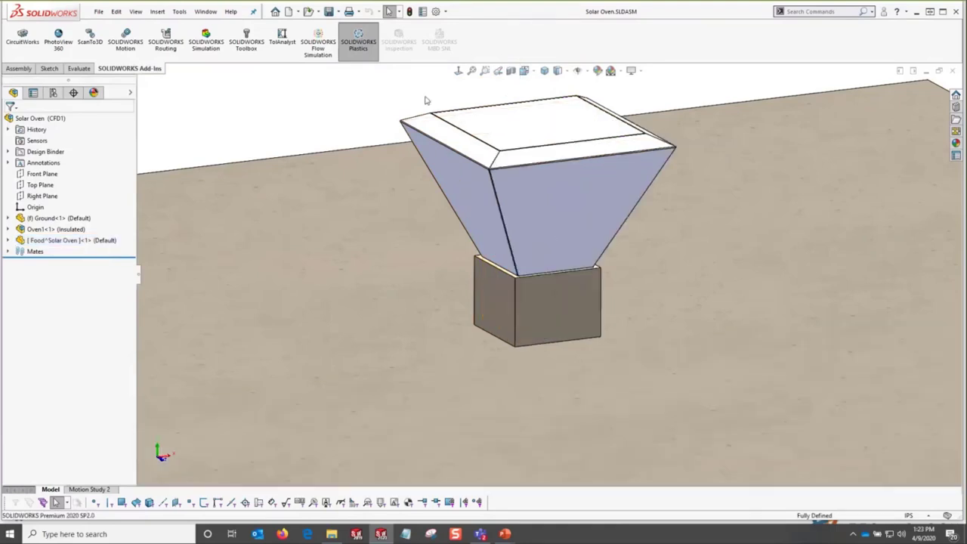
# Step: Unload the SOLIDWORKS Plastics add-in and load the SOLIDWORKS Flow Simulation add-in for the Solar Oven assembly
pyautogui.moveTo(361, 102); pyautogui.dragTo(445, 225, button='middle')
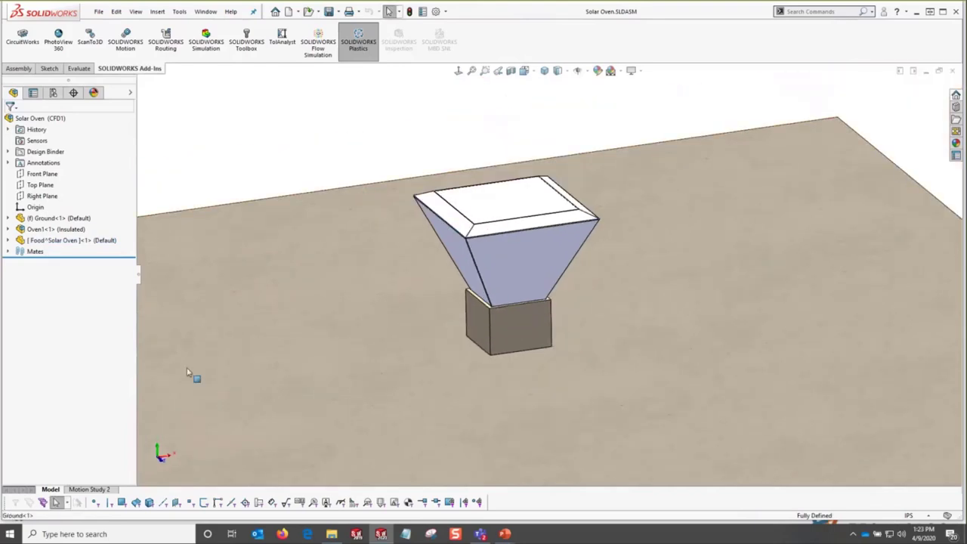
pyautogui.click(359, 39)
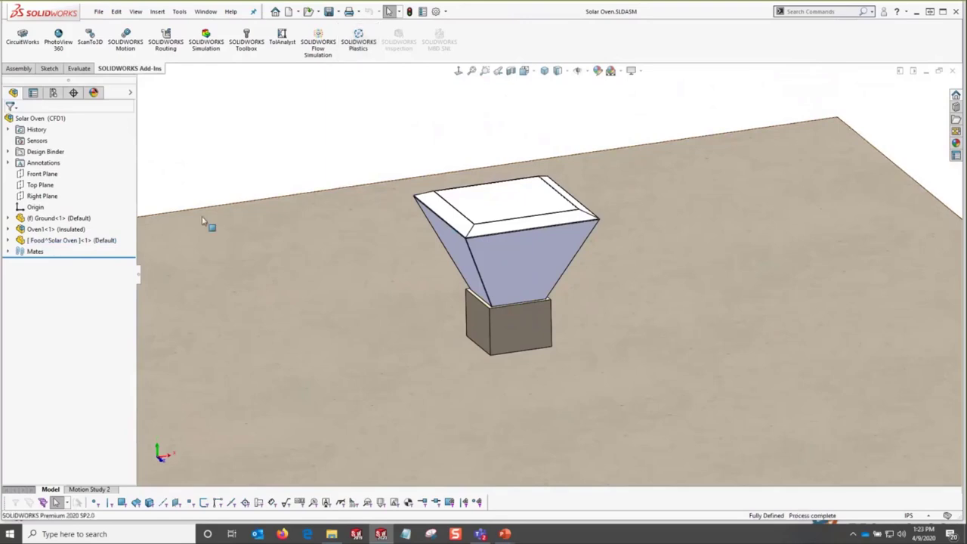
pyautogui.click(318, 43)
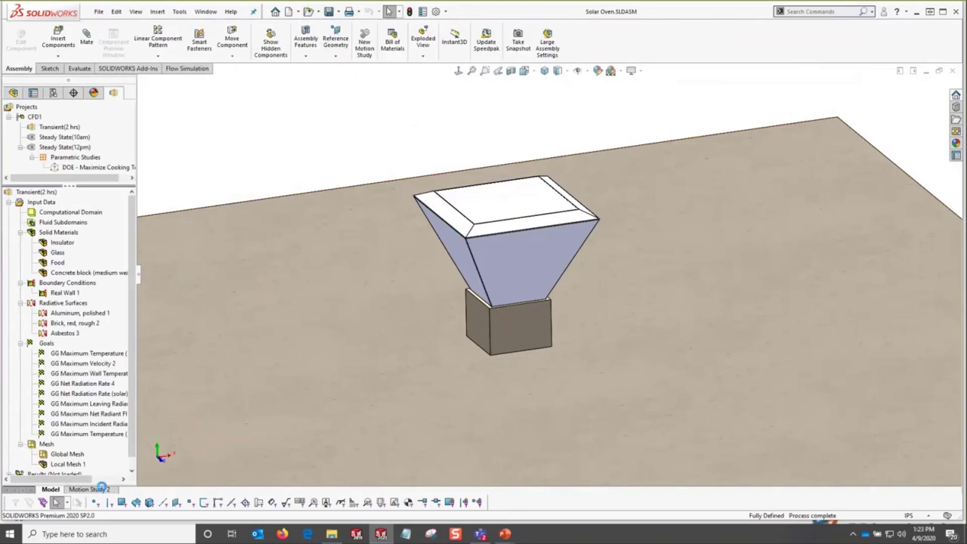
# Step: Open Motion Study 2, display the assembly with RealView Graphics and Shadows In Shaded Mode, and play the sunlight animation from the start
pyautogui.click(13, 94)
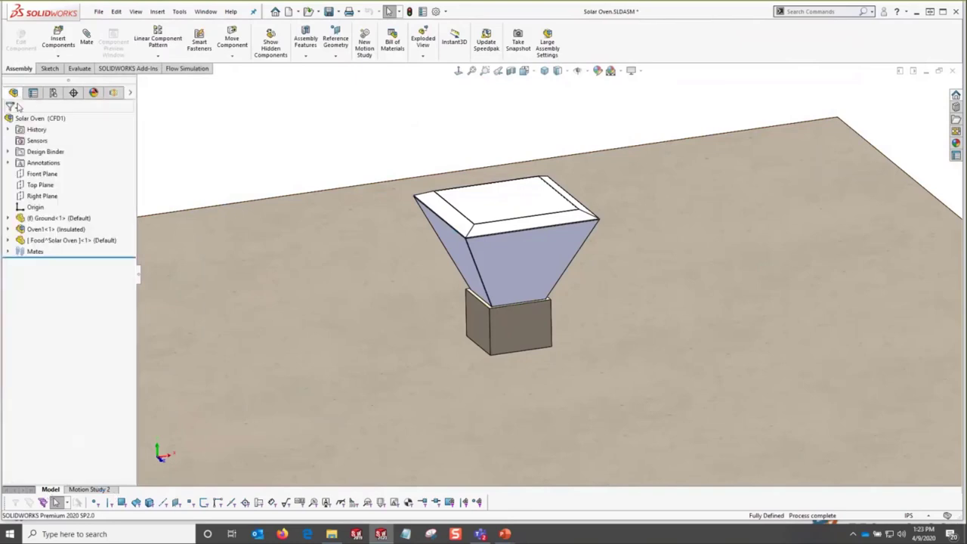
pyautogui.click(99, 490)
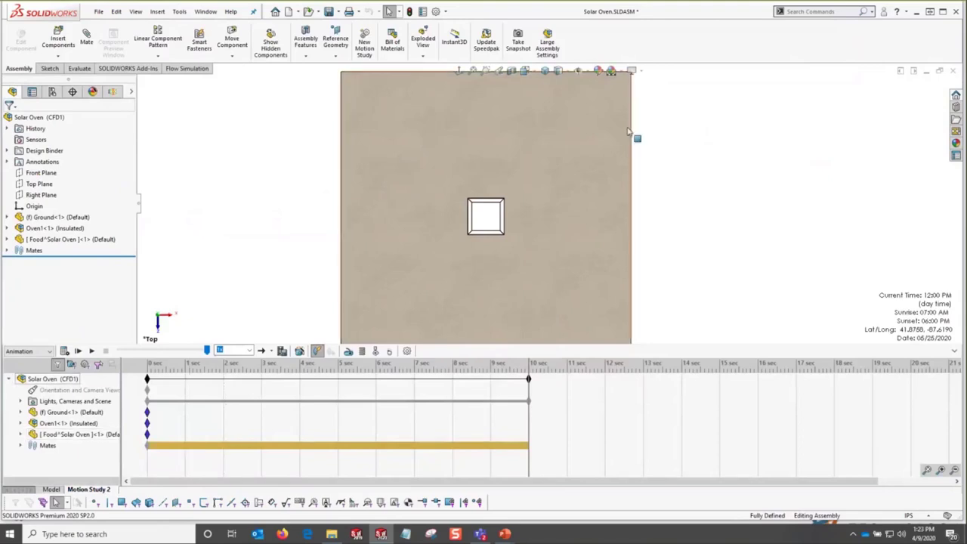
pyautogui.click(637, 72)
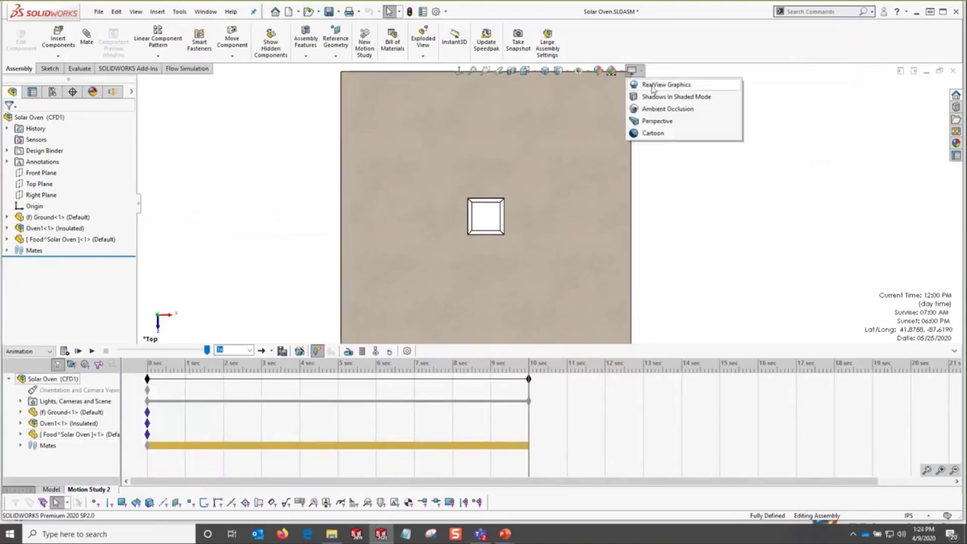
pyautogui.click(653, 88)
pyautogui.click(637, 72)
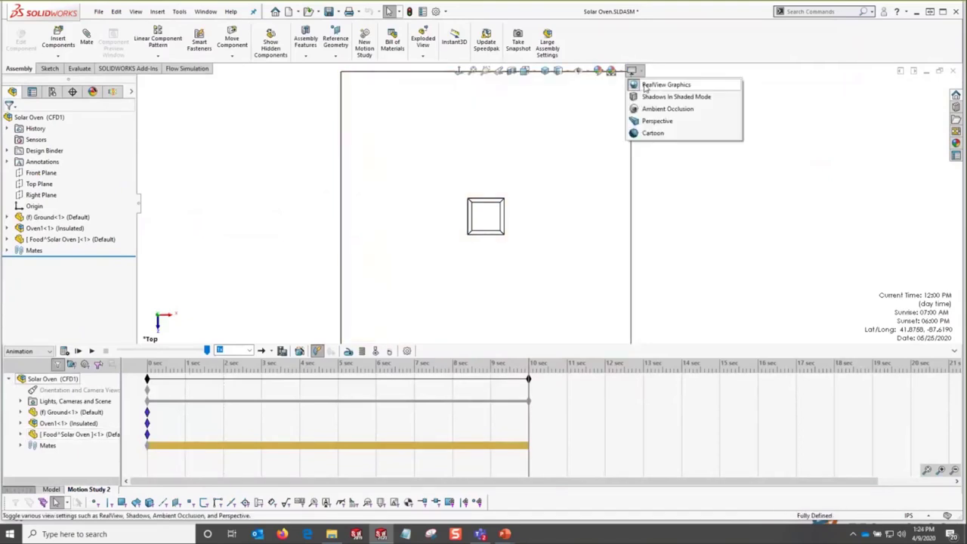
pyautogui.click(652, 97)
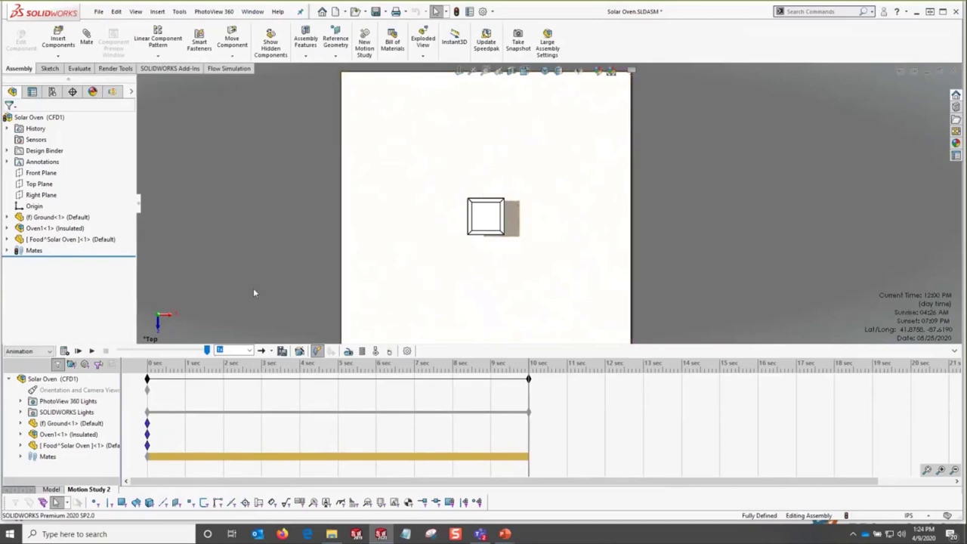
pyautogui.click(79, 352)
# Step: Turn off RealView Graphics and Shadows In Shaded Mode, and return from the motion study to the model
pyautogui.click(612, 71)
pyautogui.click(650, 85)
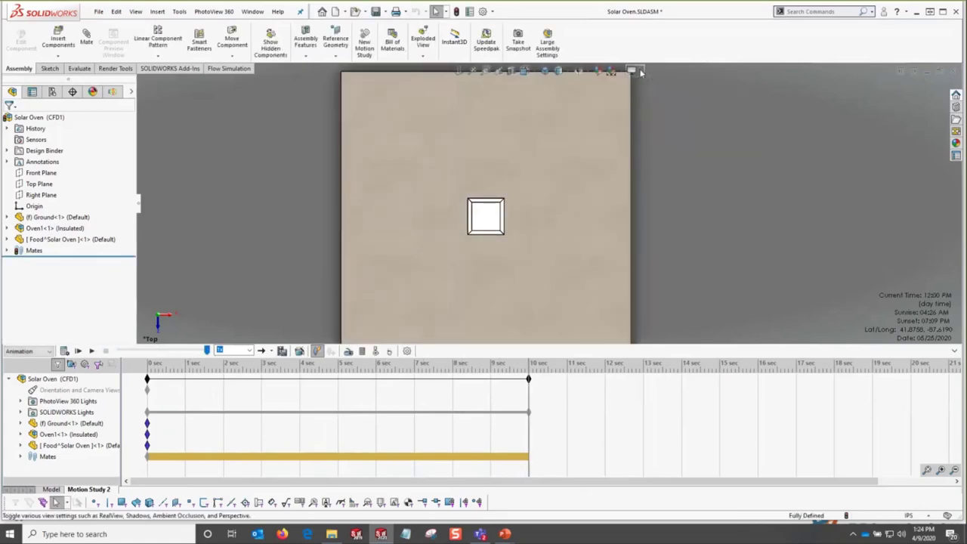
pyautogui.click(632, 71)
pyautogui.click(665, 97)
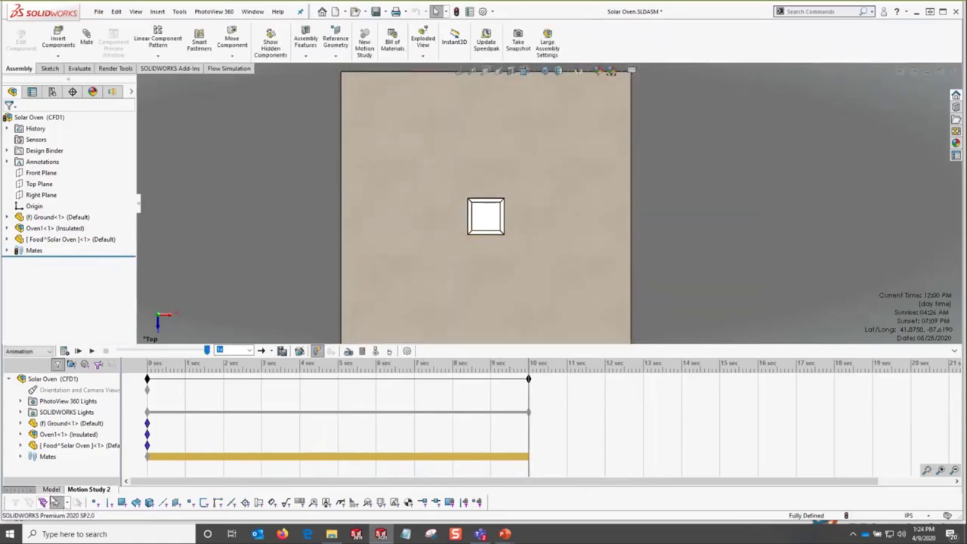
pyautogui.click(51, 489)
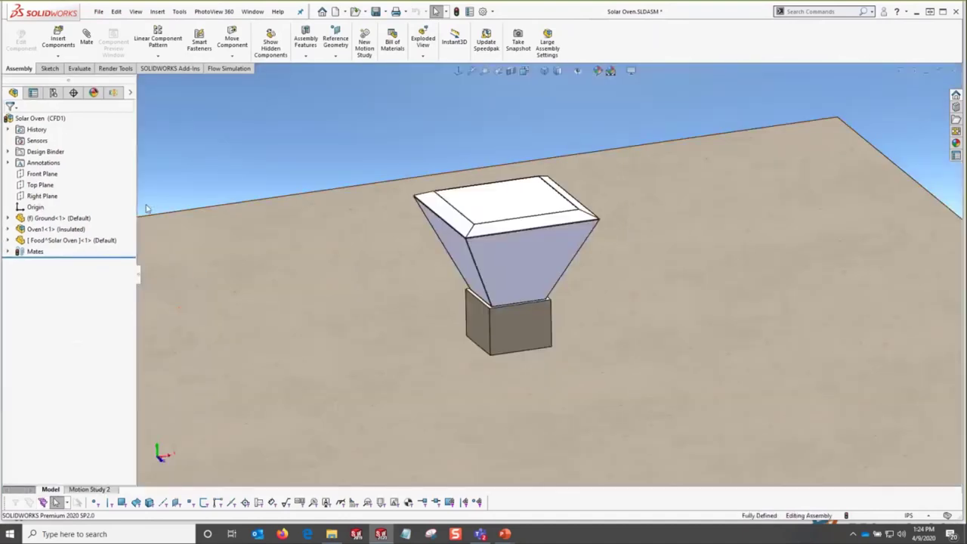
# Step: Review the heat conduction and radiation settings of the Transient(2 hrs) project, including the ways to define solar radiation, and cancel the General Settings
pyautogui.click(114, 93)
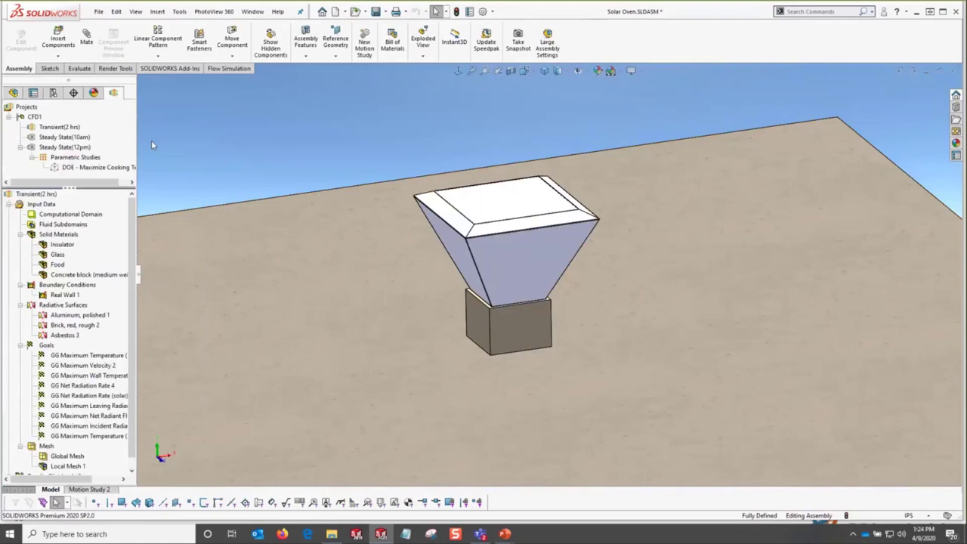
pyautogui.rightClick(48, 207)
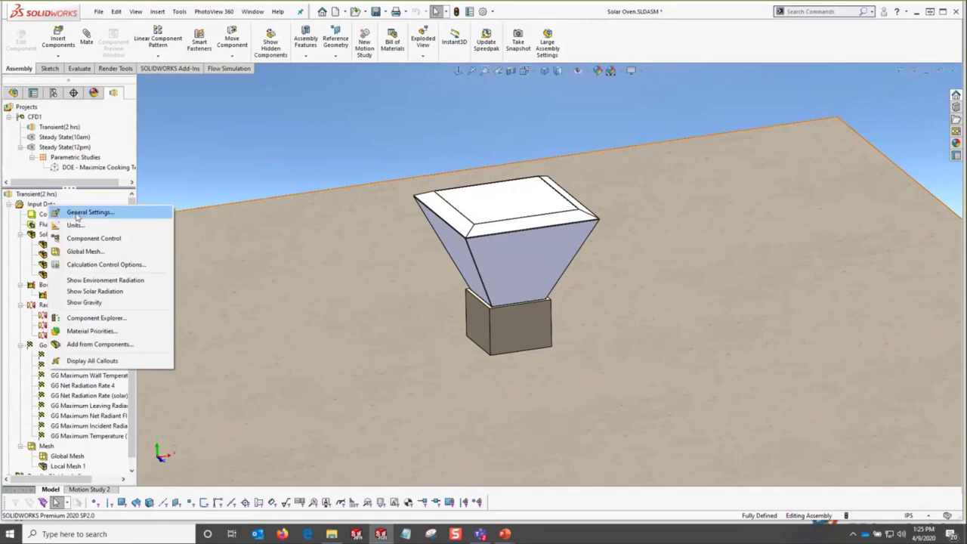
pyautogui.click(87, 213)
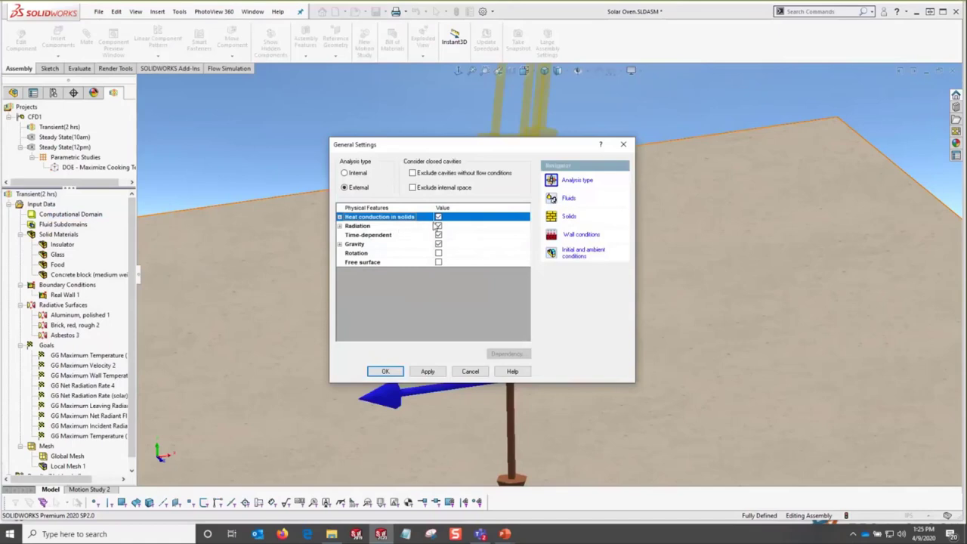
pyautogui.click(340, 217)
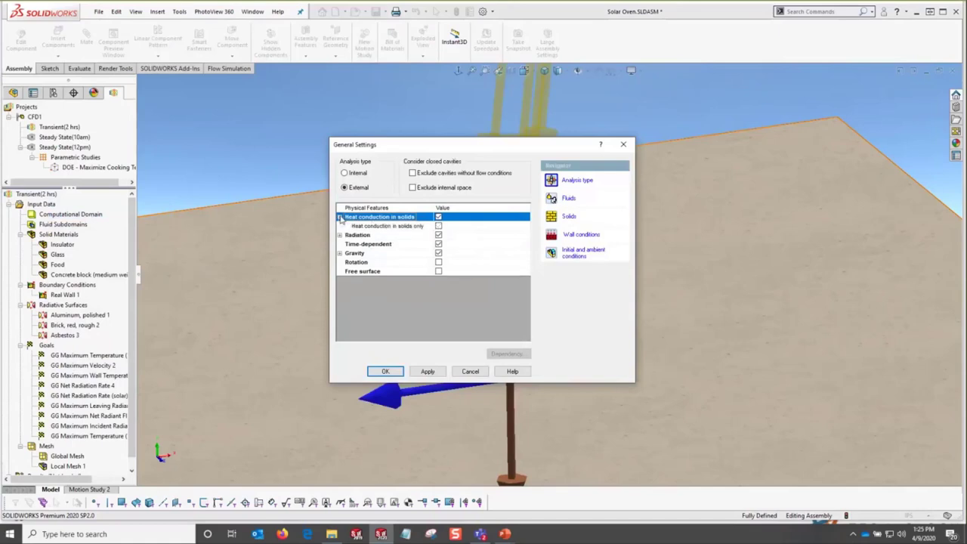
pyautogui.click(340, 235)
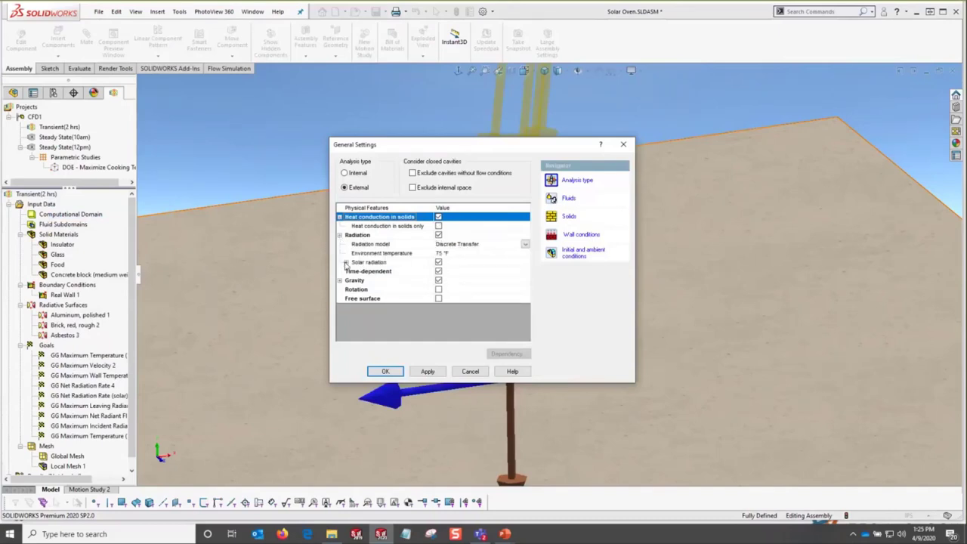
pyautogui.click(346, 262)
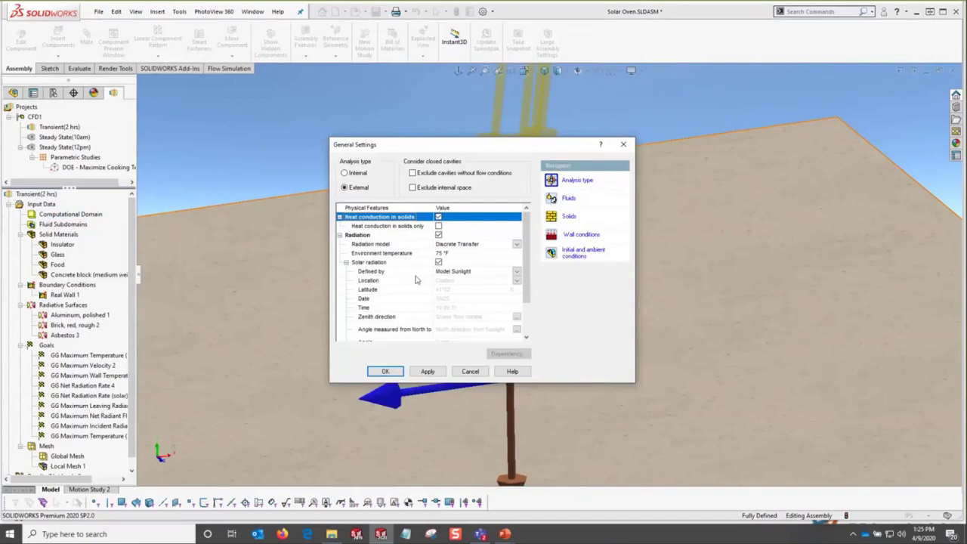
pyautogui.click(517, 275)
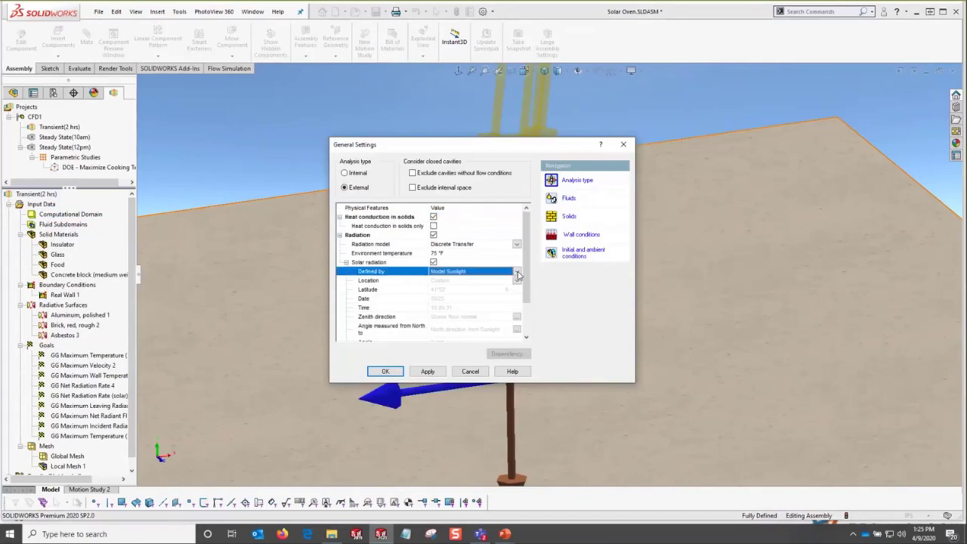
pyautogui.click(518, 273)
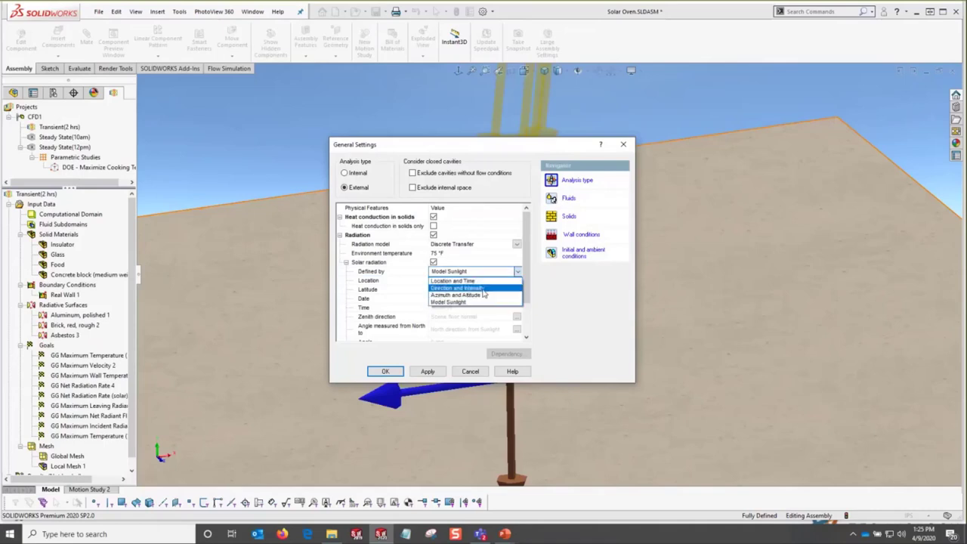
pyautogui.click(572, 291)
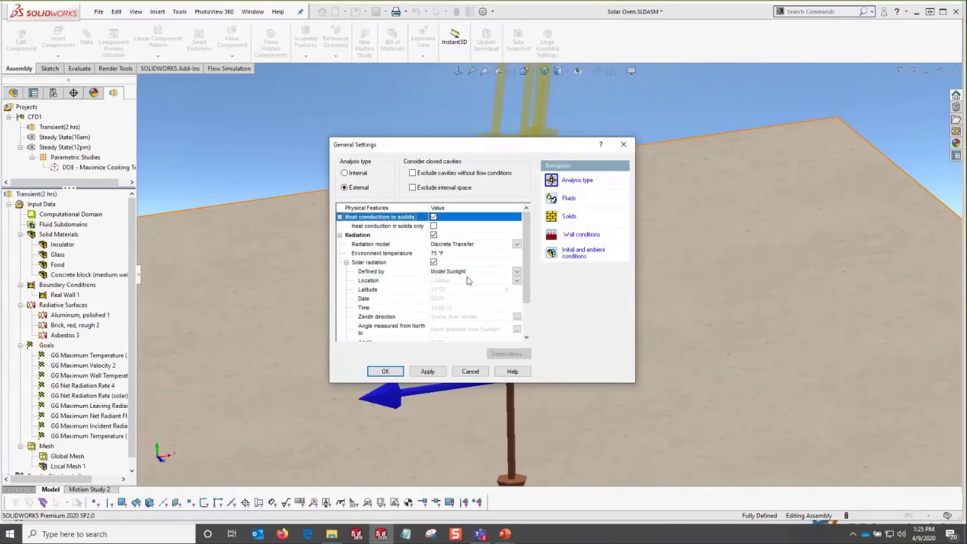
pyautogui.click(470, 371)
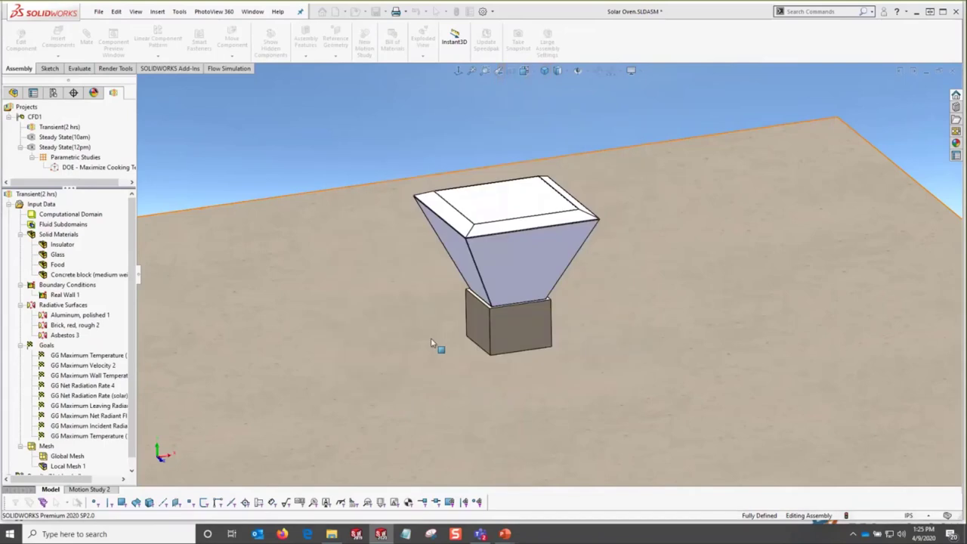
# Step: Open the Sunlight definition under PhotoView 360 Lights, examine its location, date, time and sun direction around the oven, and cancel it
pyautogui.click(14, 93)
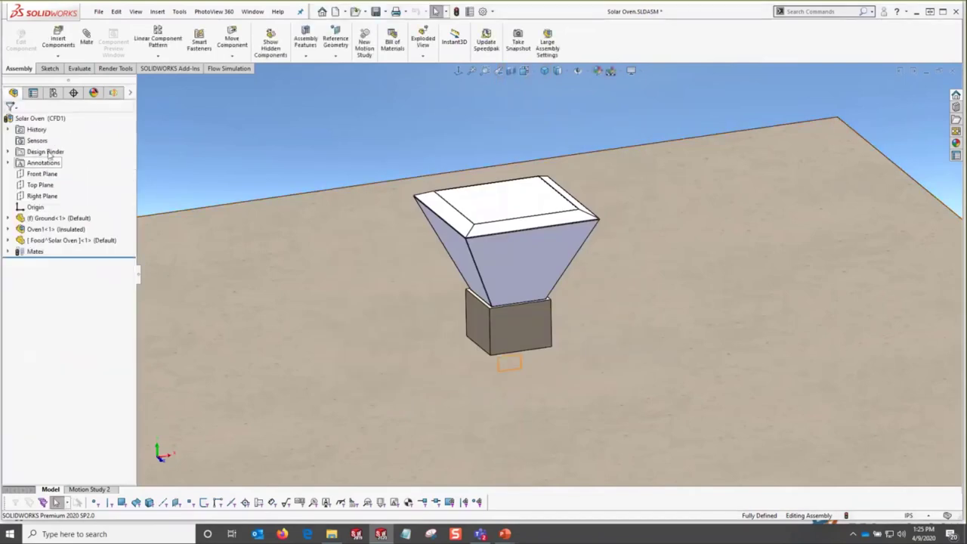
pyautogui.click(93, 93)
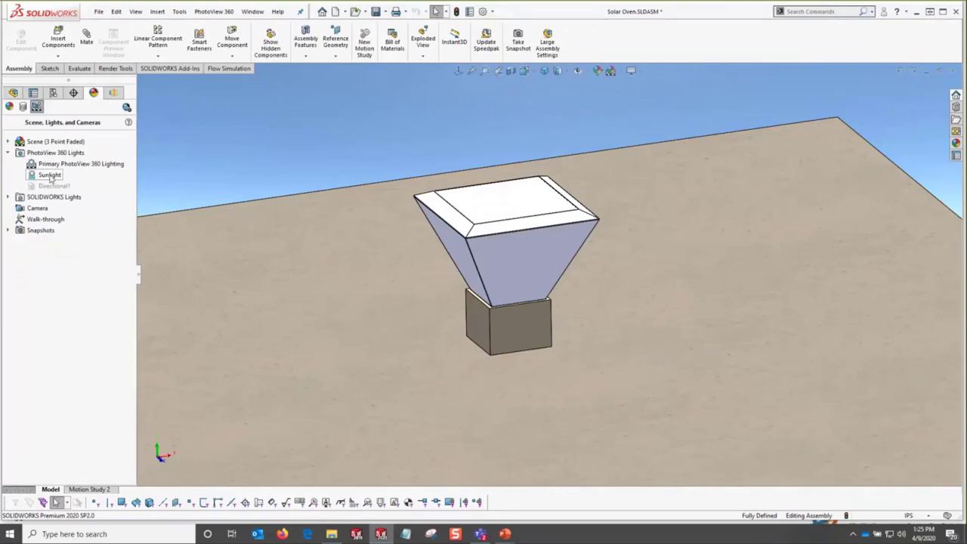
pyautogui.rightClick(51, 176)
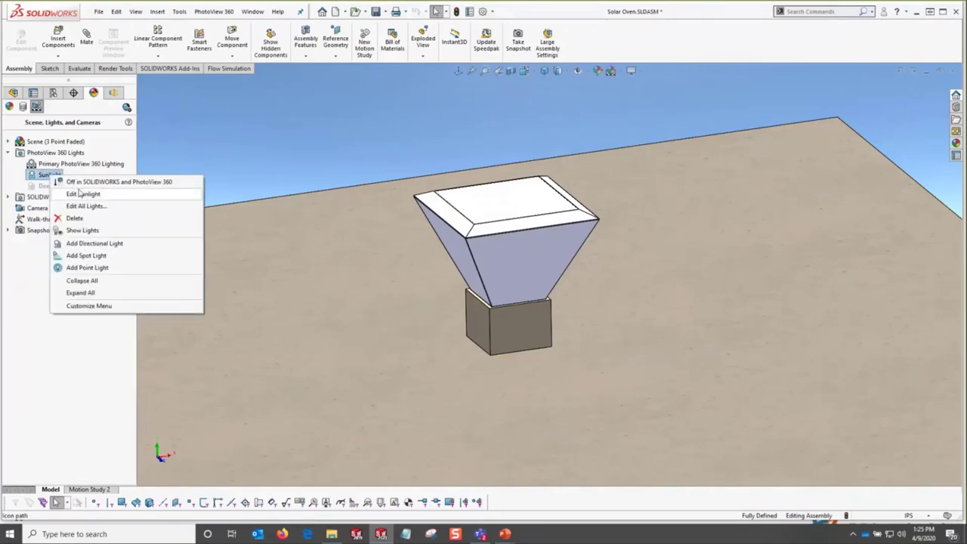
pyautogui.click(260, 161)
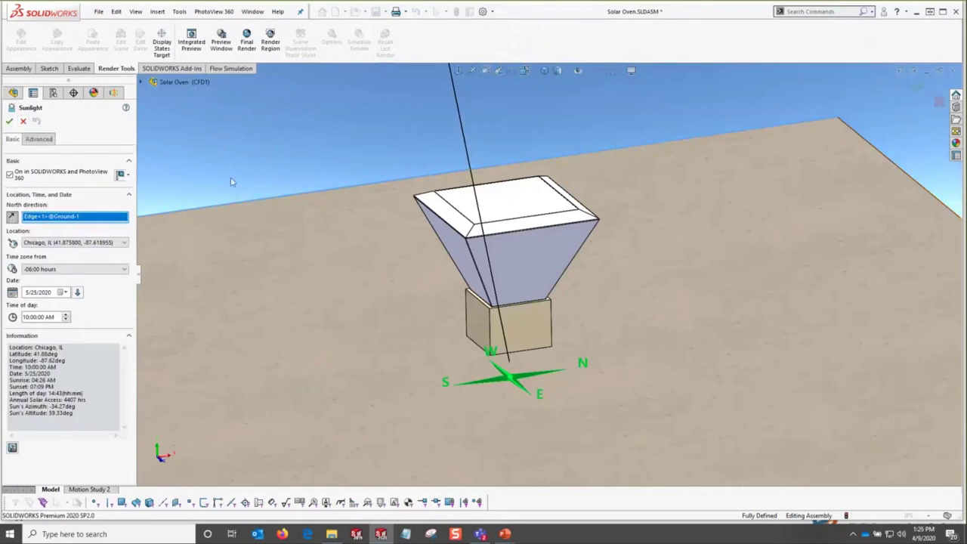
pyautogui.press('f')
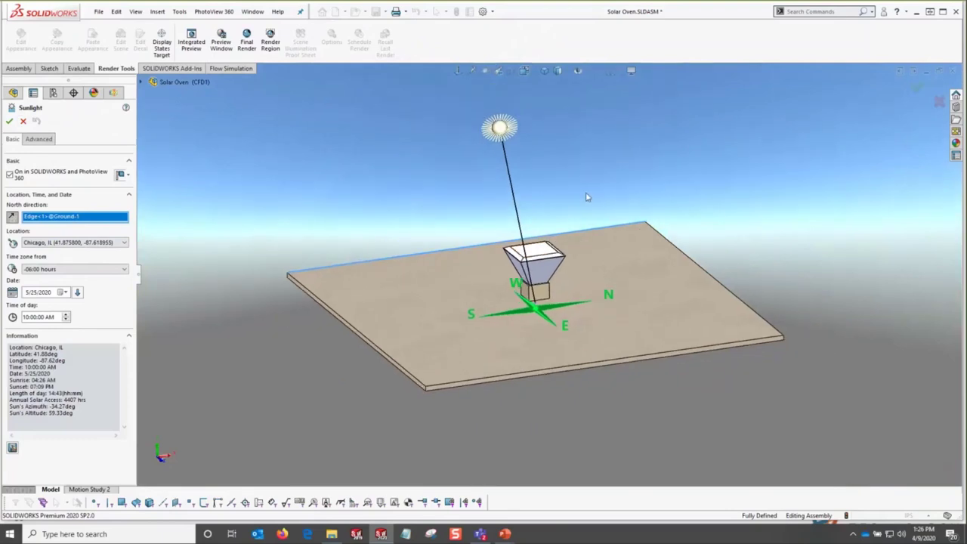
pyautogui.scroll(3, 497, 333)
pyautogui.scroll(3, 496, 333)
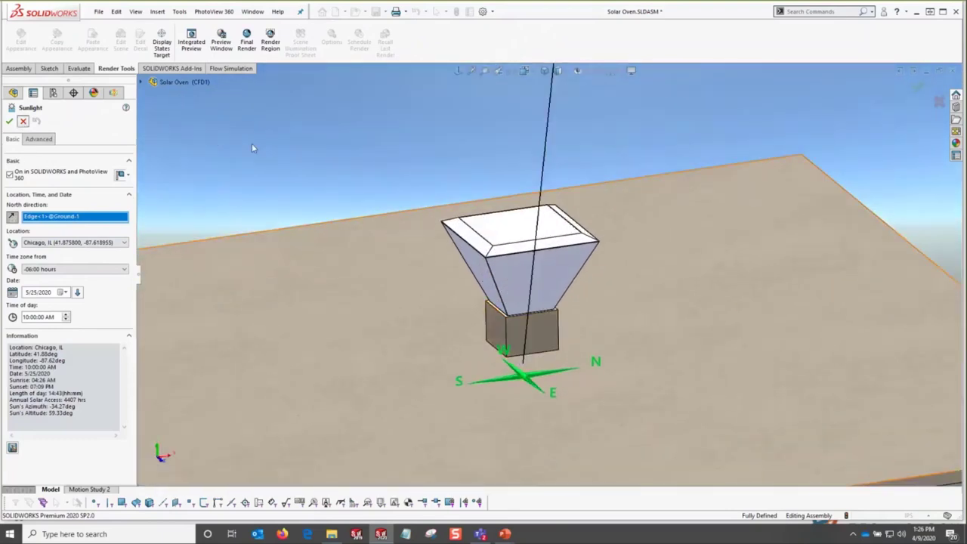
pyautogui.click(24, 122)
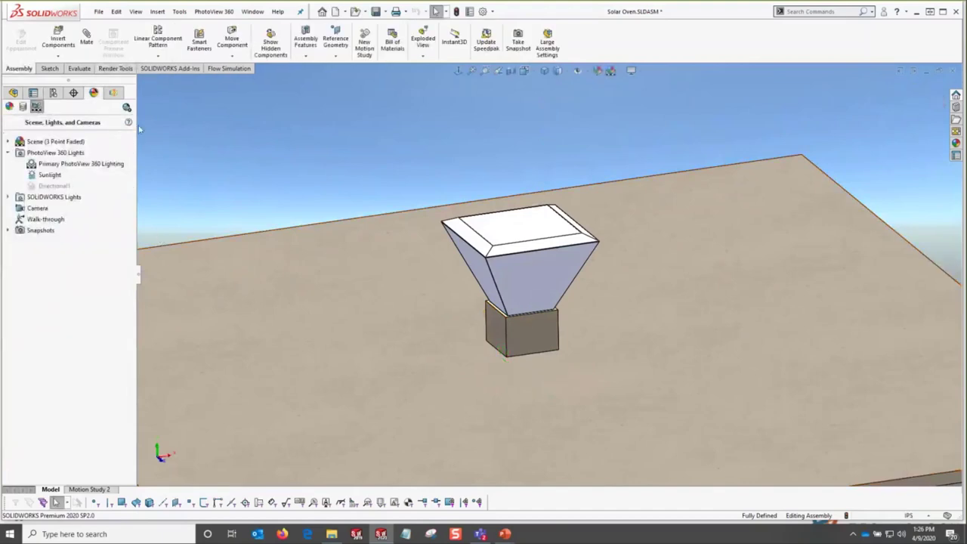
# Step: Return to the Transient(2 hrs) flow project and collapse its Goals, Solid Materials, Radiative Surfaces and Boundary Conditions groups
pyautogui.click(113, 93)
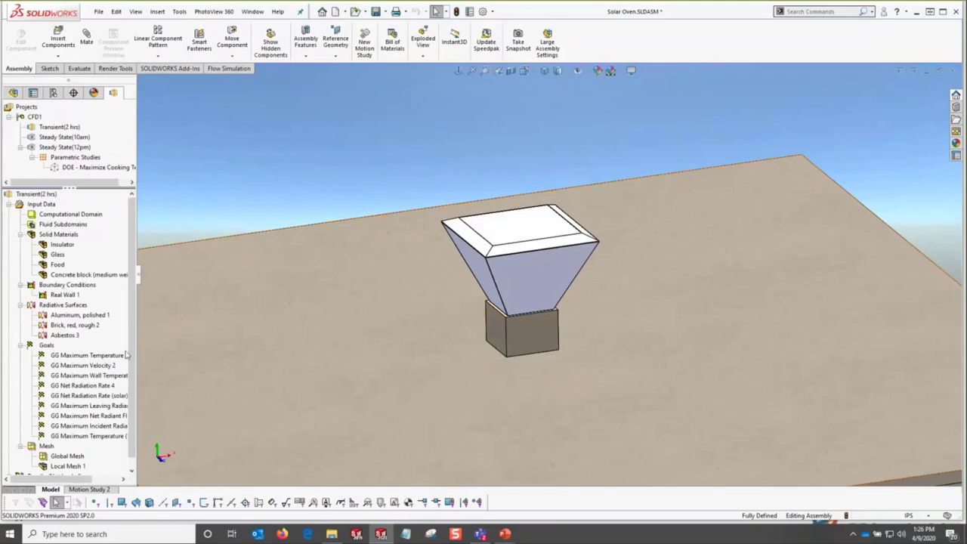
pyautogui.click(20, 345)
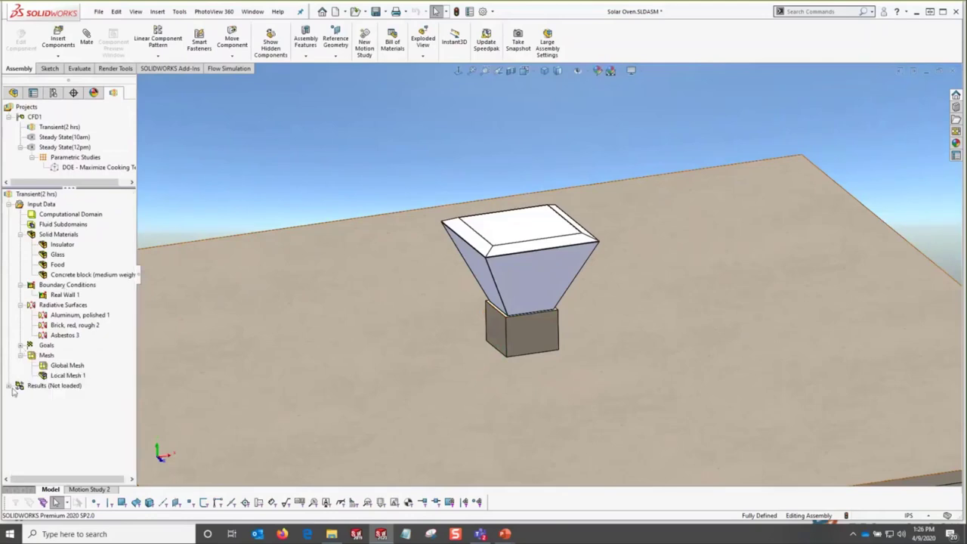
pyautogui.click(20, 235)
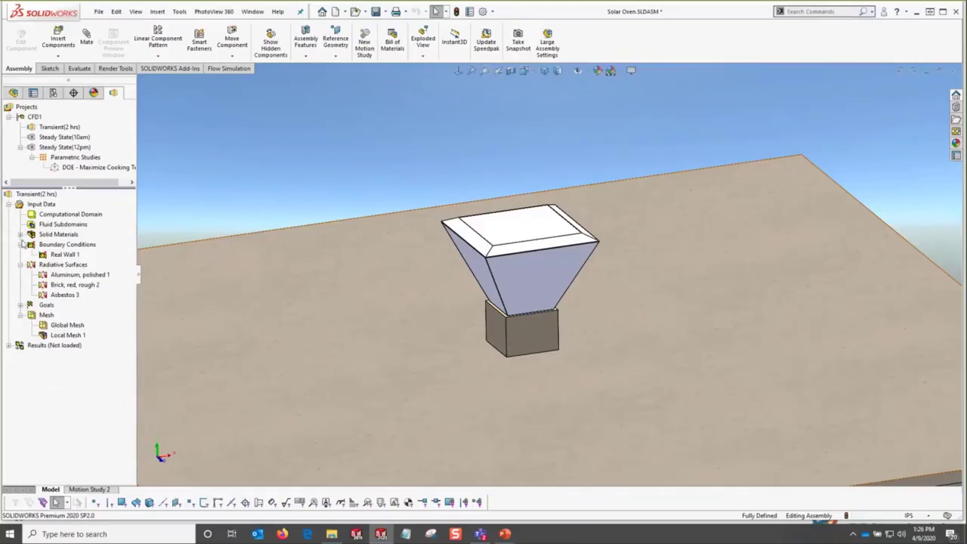
pyautogui.click(20, 265)
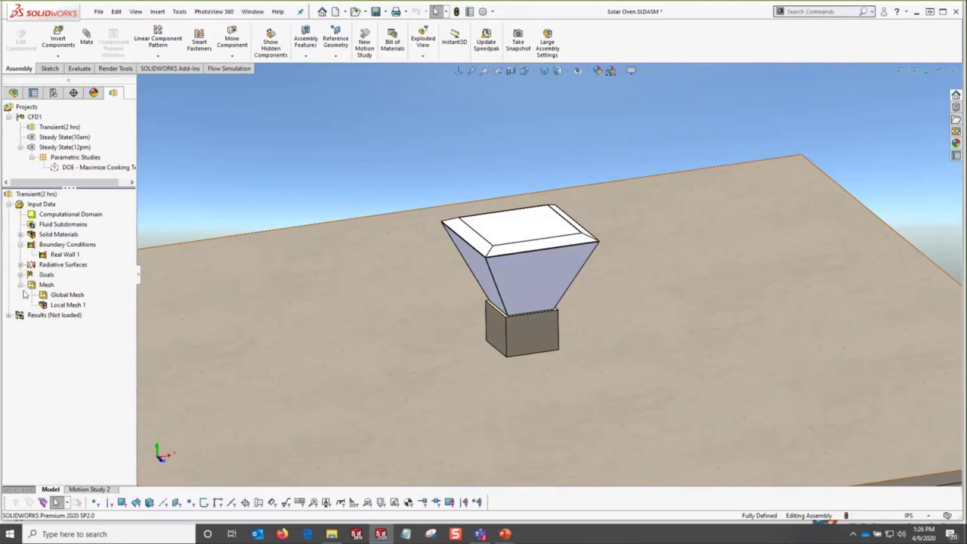
pyautogui.click(20, 245)
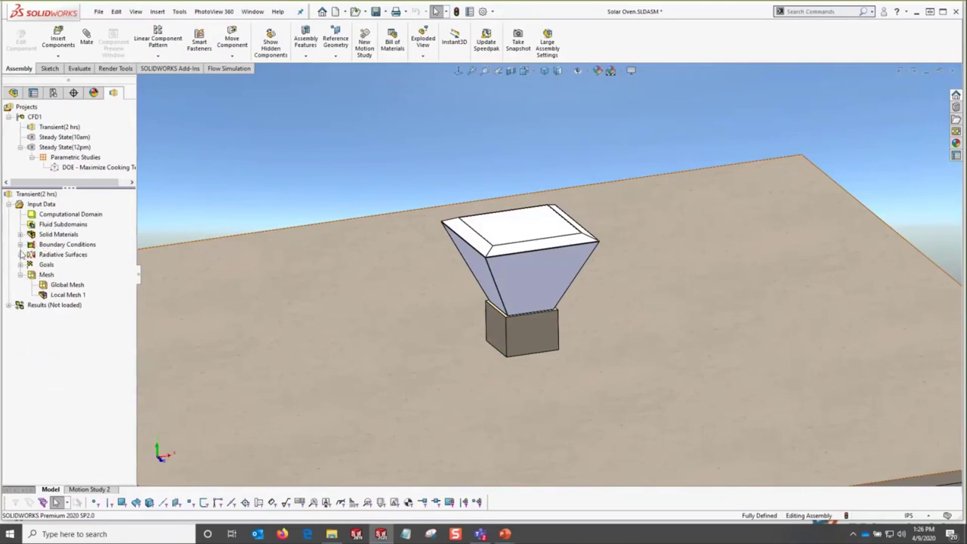
# Step: Load the Transient(2 hrs) results in Transient Explorer and show Surface Plot 1 with the solid temperature contours
pyautogui.click(11, 305)
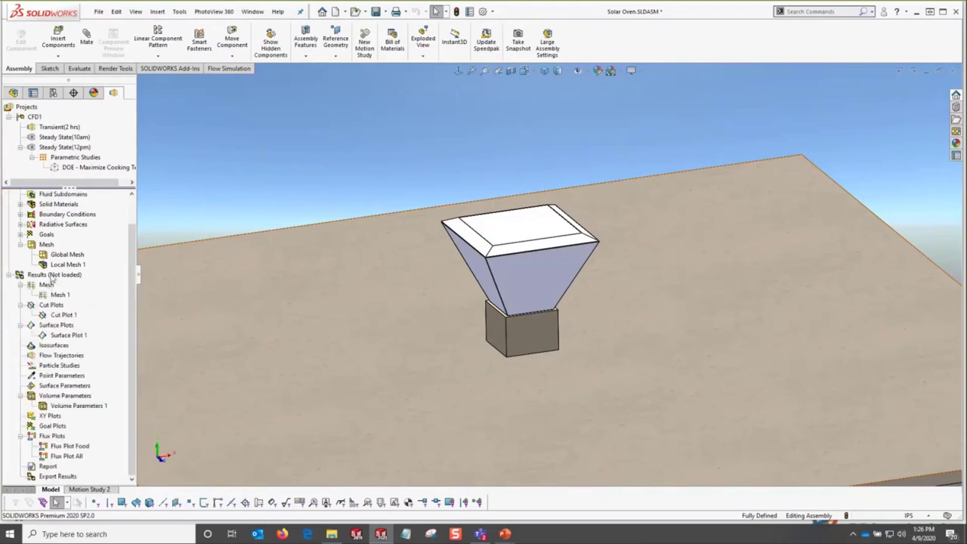
pyautogui.rightClick(50, 275)
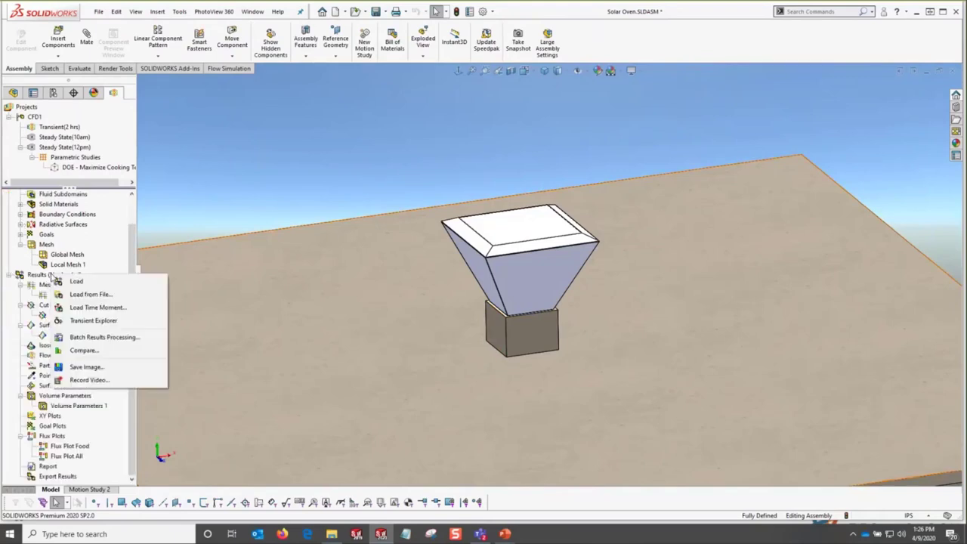
pyautogui.click(94, 321)
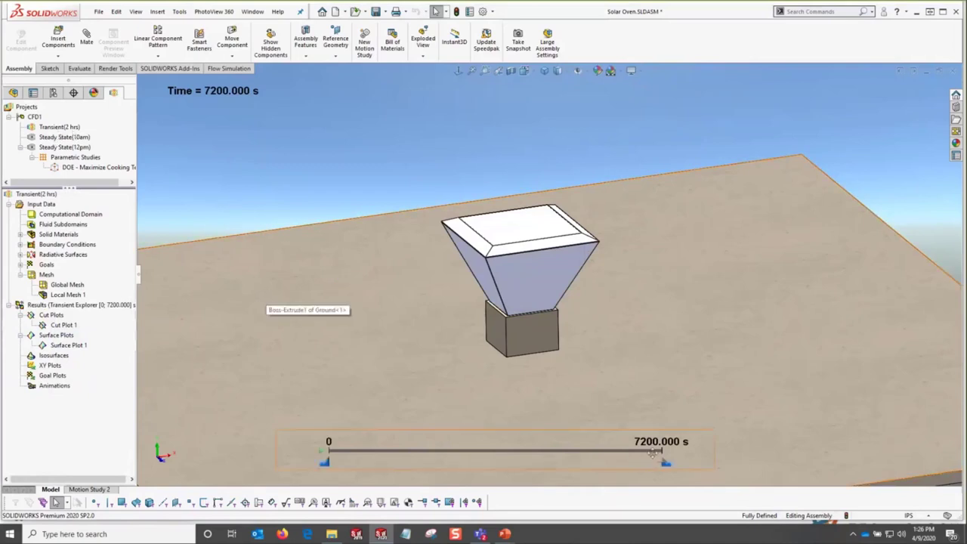
pyautogui.rightClick(78, 344)
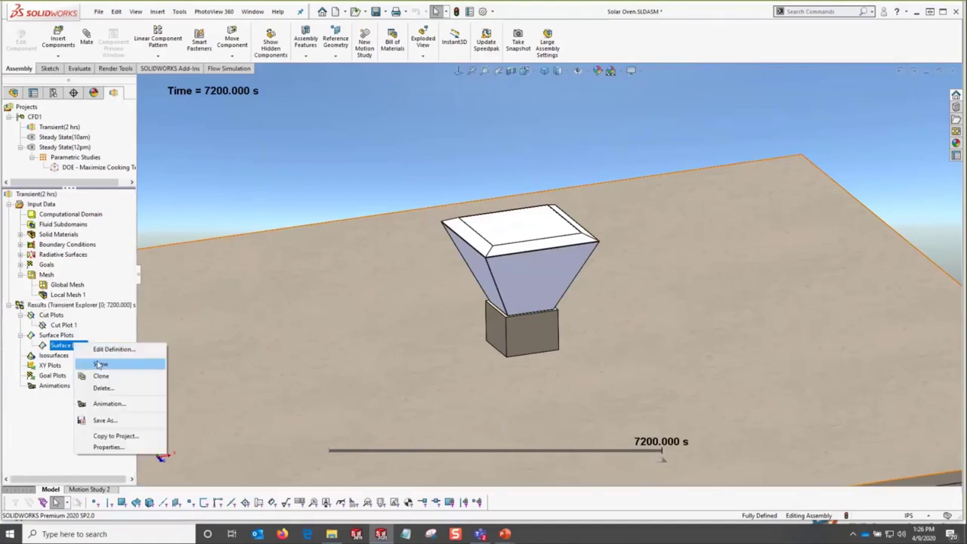
pyautogui.click(99, 364)
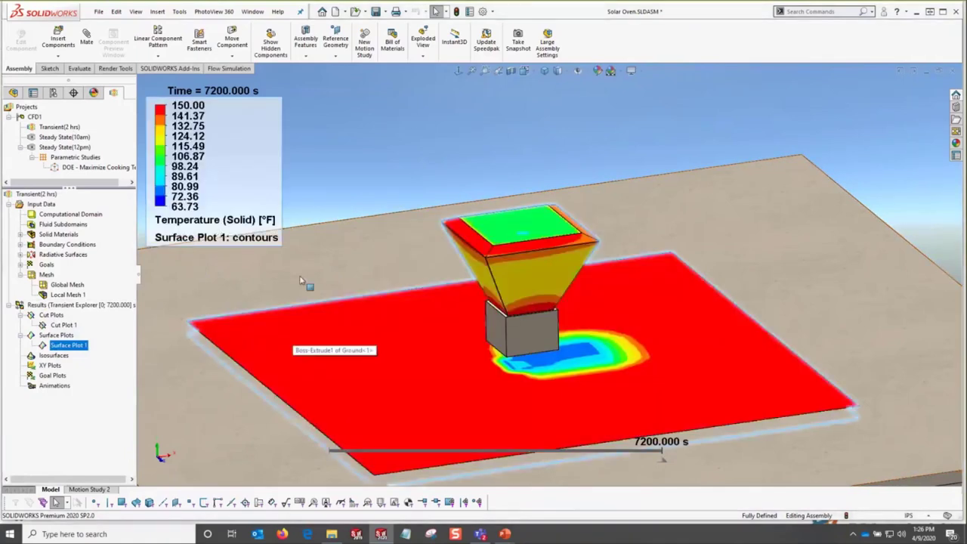
# Step: Play Surface Plot 1 through the transient time range, pause it at 3384 s and view the oven from the front
pyautogui.click(321, 453)
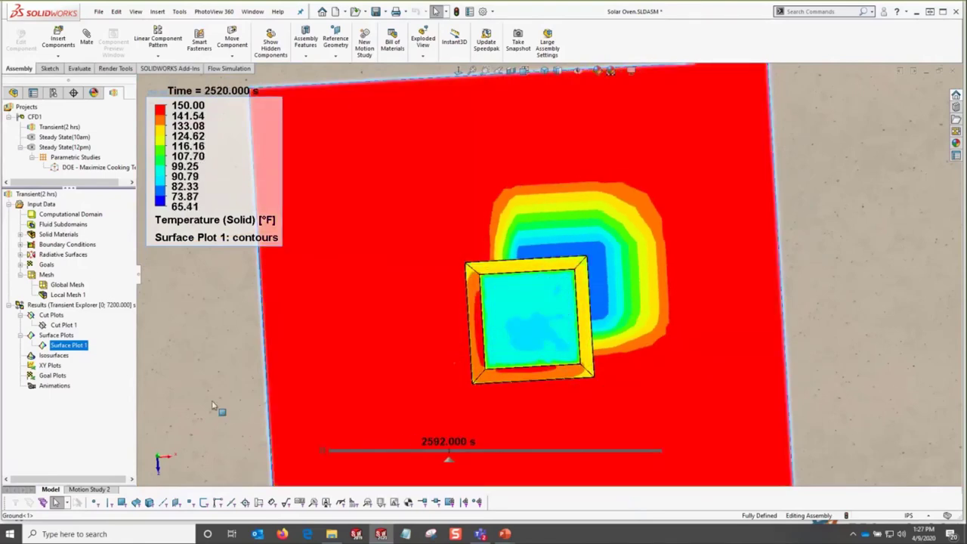
pyautogui.click(322, 454)
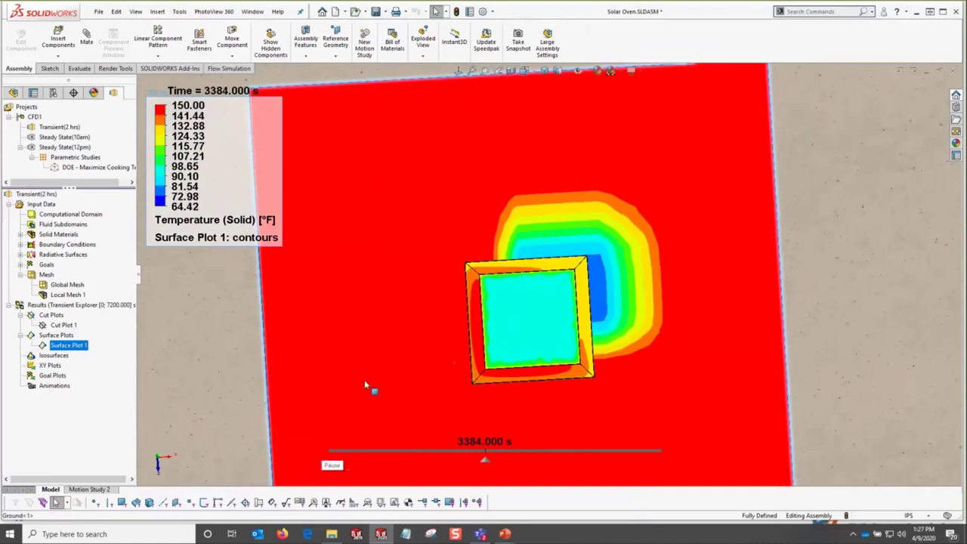
pyautogui.click(158, 465)
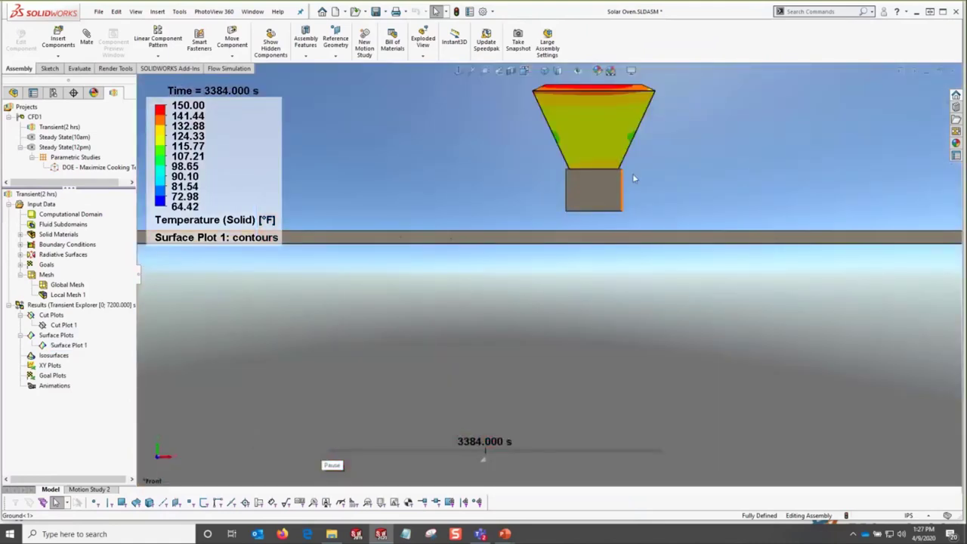
pyautogui.press('f')
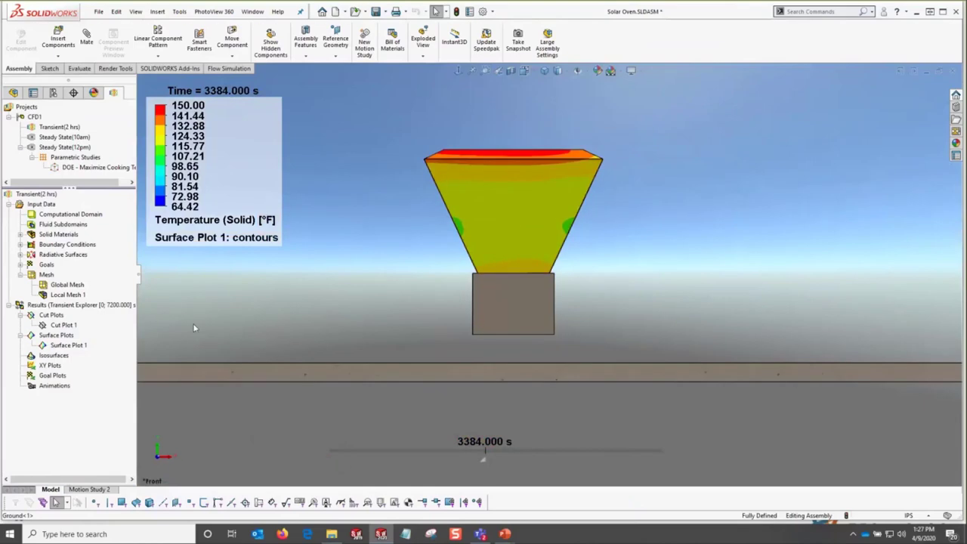
pyautogui.click(66, 346)
pyautogui.rightClick(67, 345)
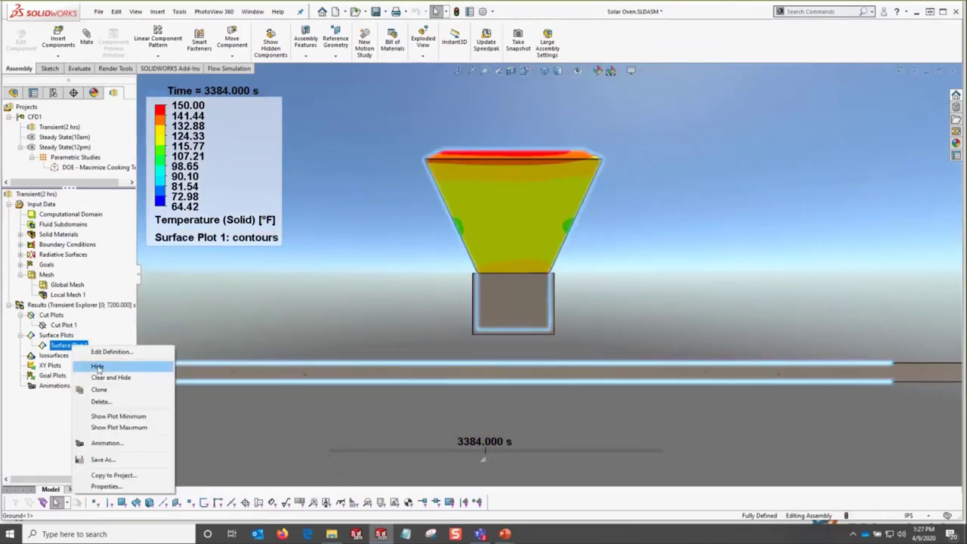
pyautogui.press('Escape')
pyautogui.doubleClick(68, 345)
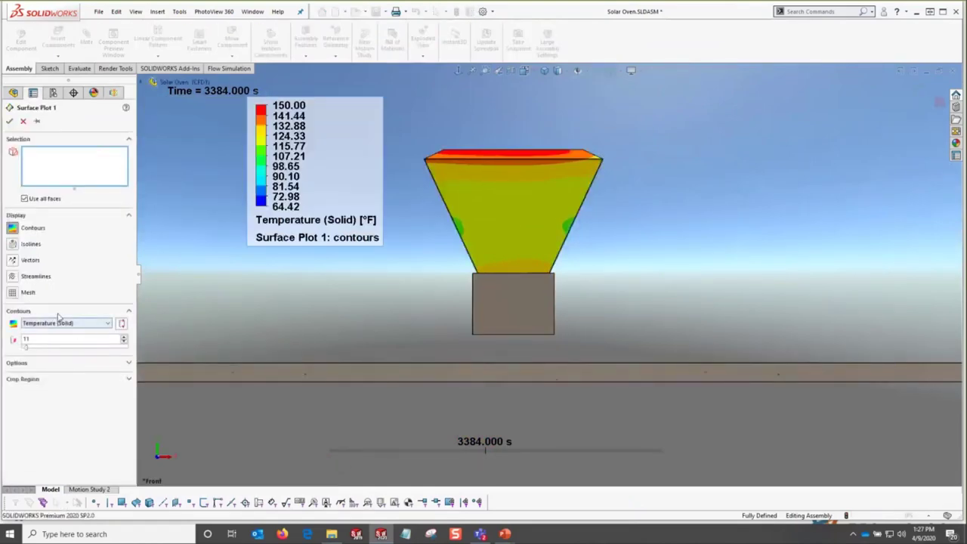
pyautogui.click(23, 121)
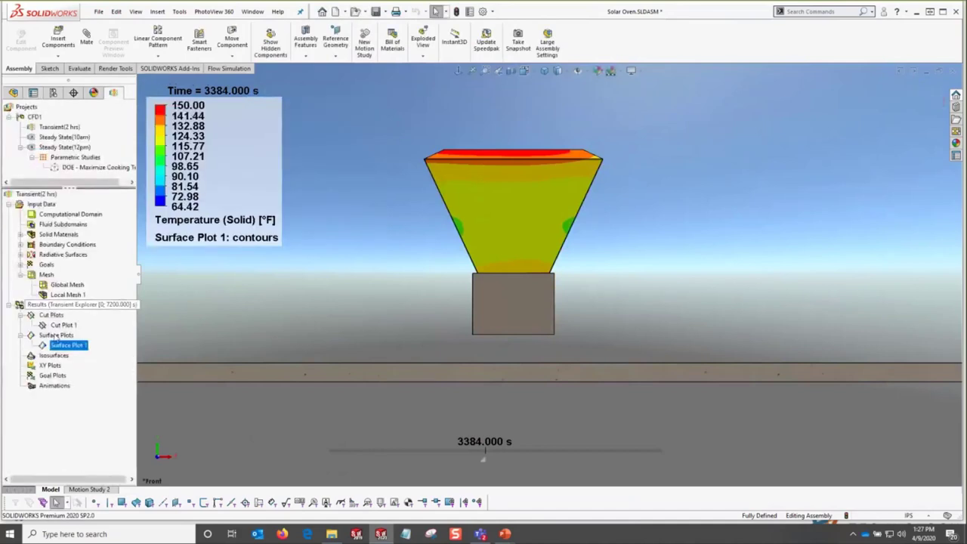
# Step: Hide Surface Plot 1 and show Cut Plot 1 with the temperature contours around the oven
pyautogui.rightClick(65, 346)
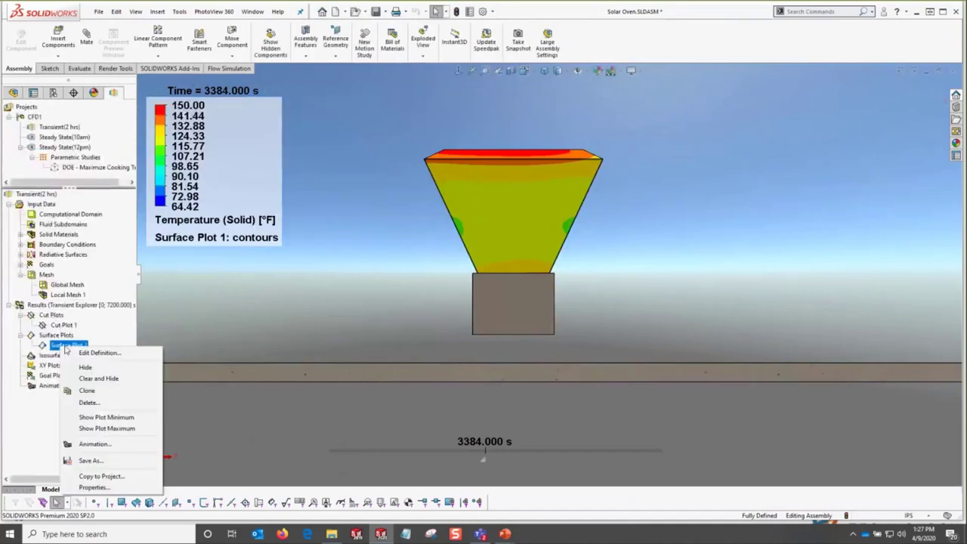
pyautogui.click(80, 367)
pyautogui.rightClick(66, 326)
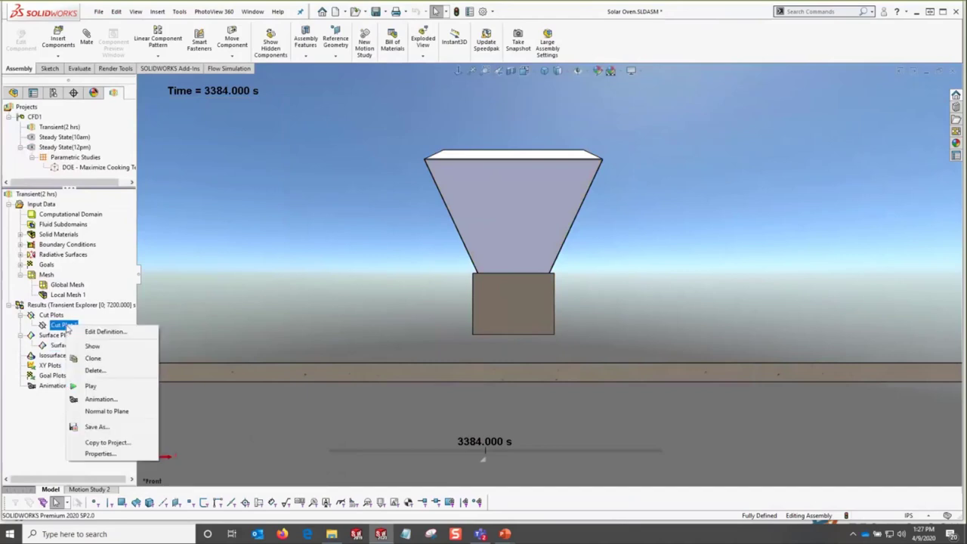
pyautogui.click(90, 345)
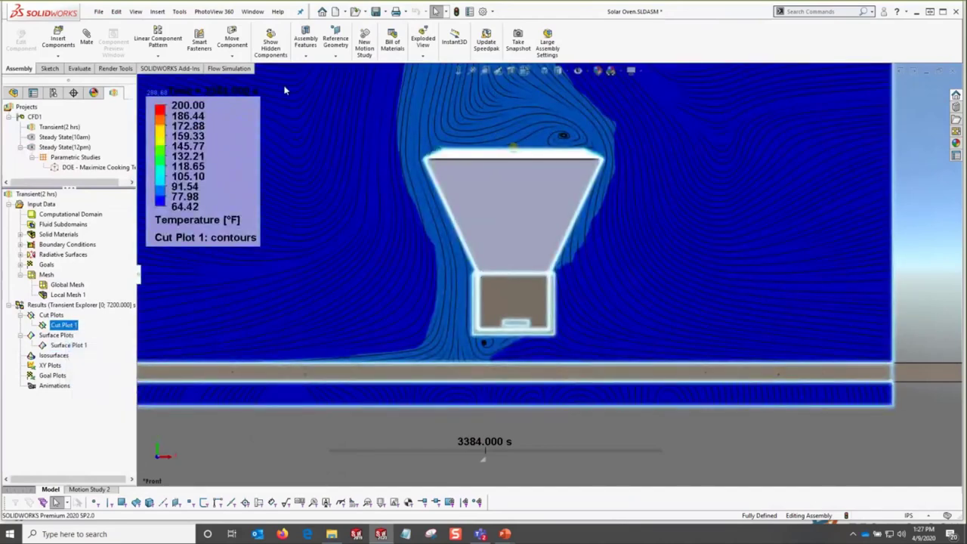
# Step: Turn off the model geometry display to expose Cut Plot 1 inside the oven and cooking box
pyautogui.click(229, 68)
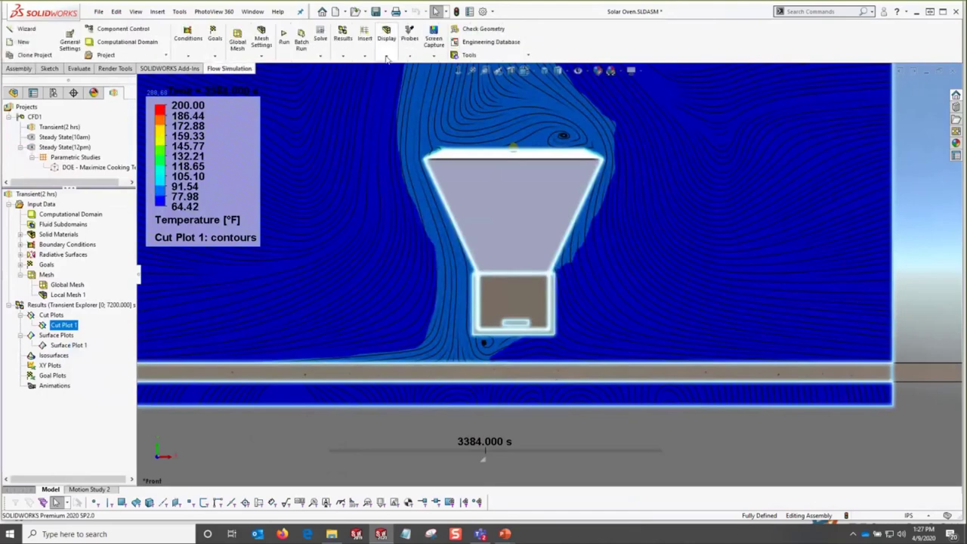
pyautogui.click(386, 57)
pyautogui.click(405, 68)
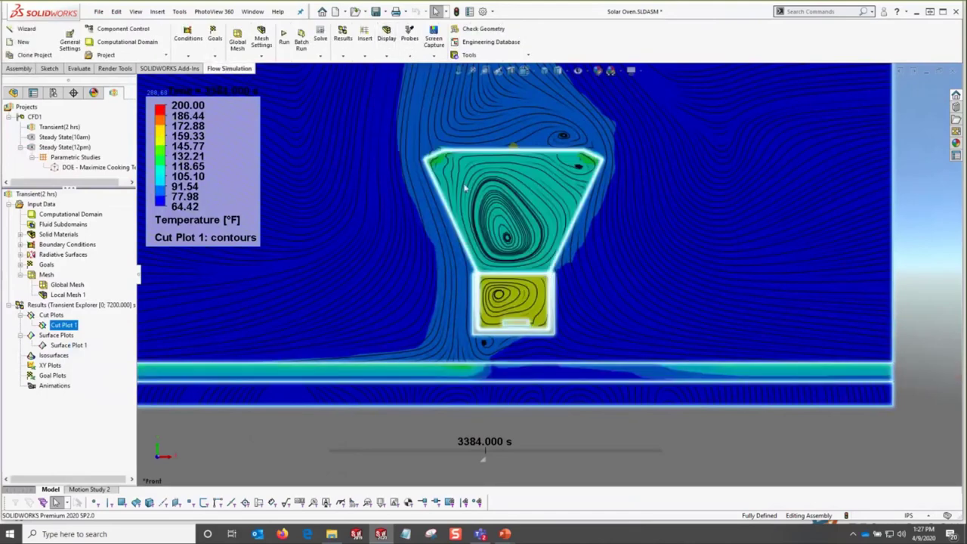
pyautogui.scroll(3, 560, 141)
pyautogui.scroll(-2, 555, 136)
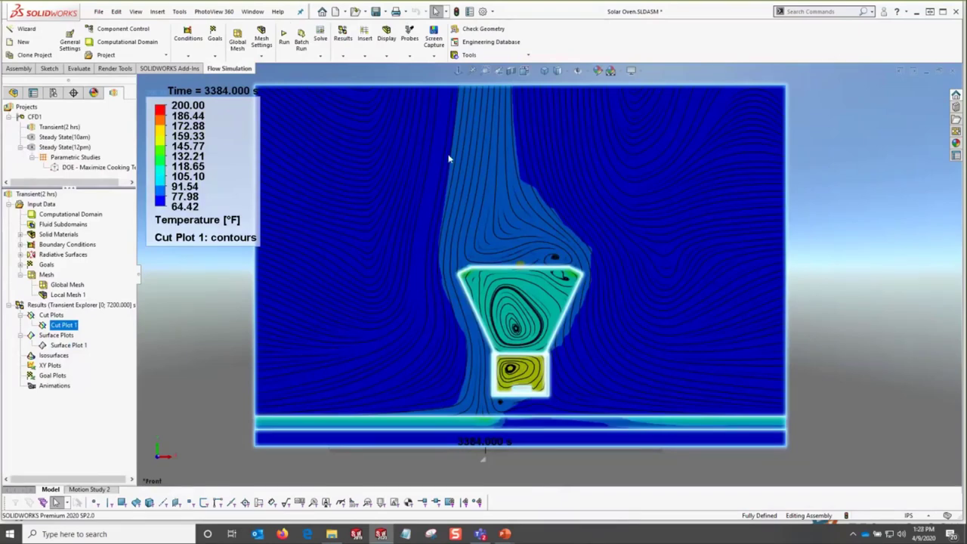
# Step: Play Cut Plot 1 over the transient time range, examine the air temperature in and around the oven, and pause at 2088 s
pyautogui.click(325, 458)
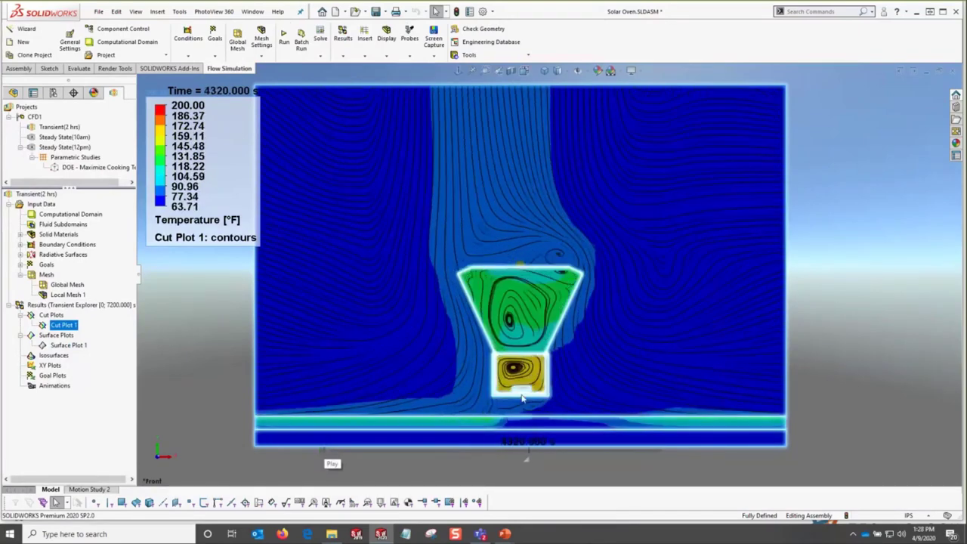
pyautogui.scroll(-4, 525, 400)
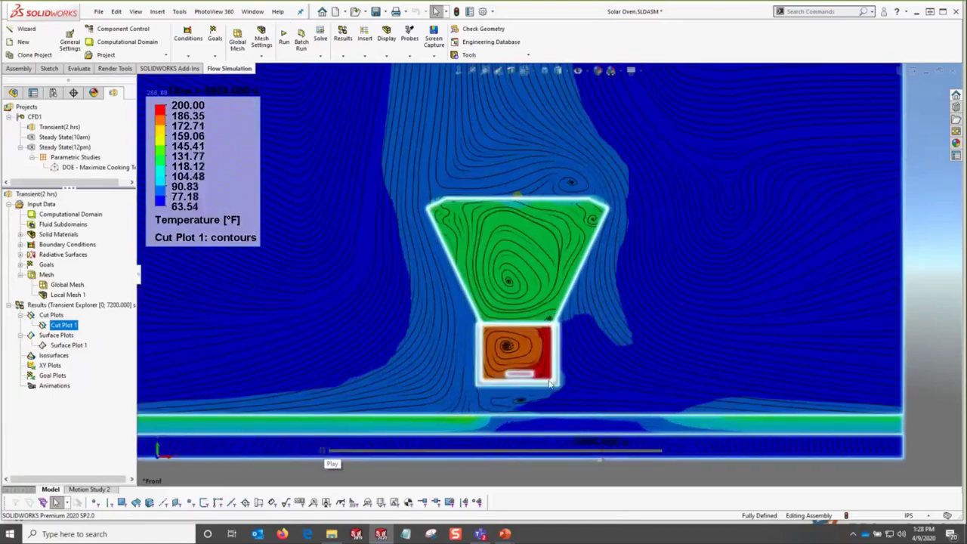
pyautogui.scroll(-2, 536, 378)
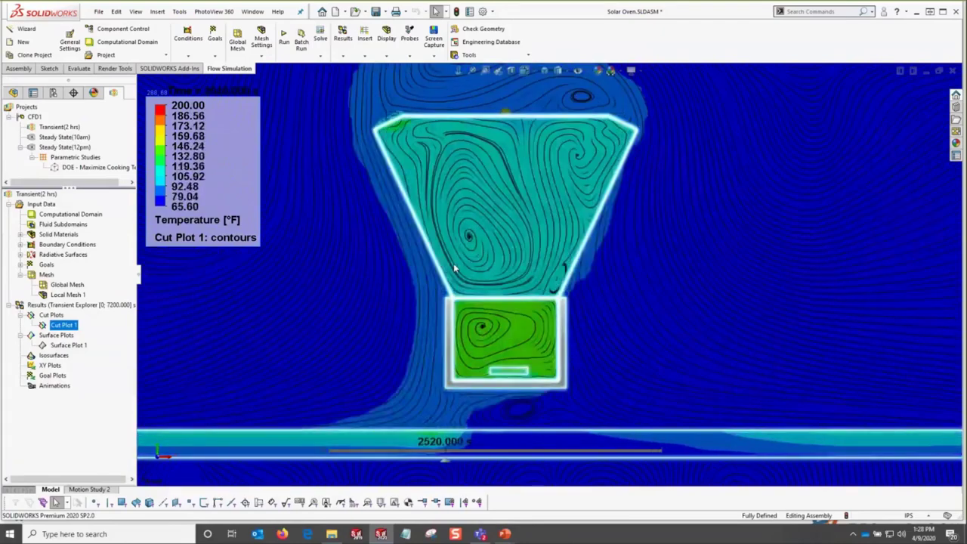
pyautogui.scroll(2, 453, 269)
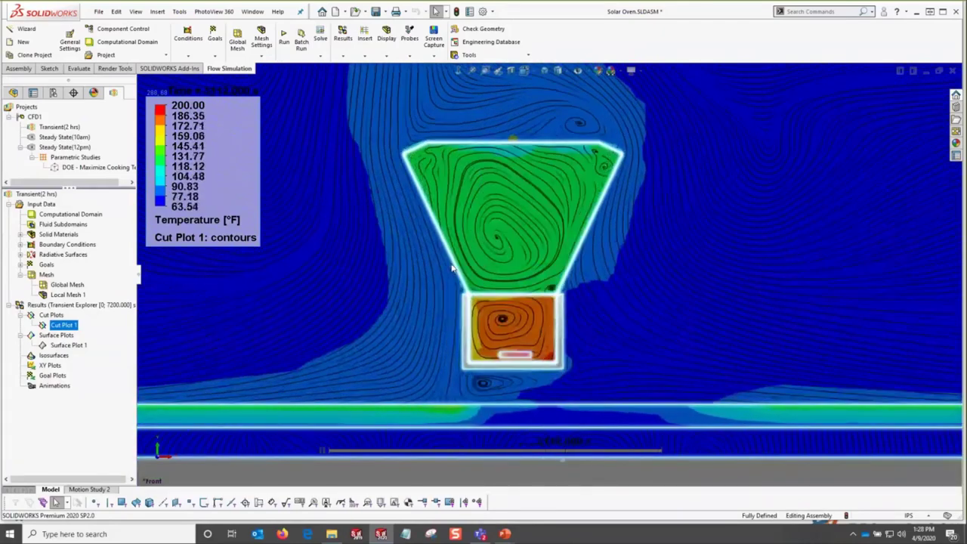
pyautogui.scroll(4, 451, 267)
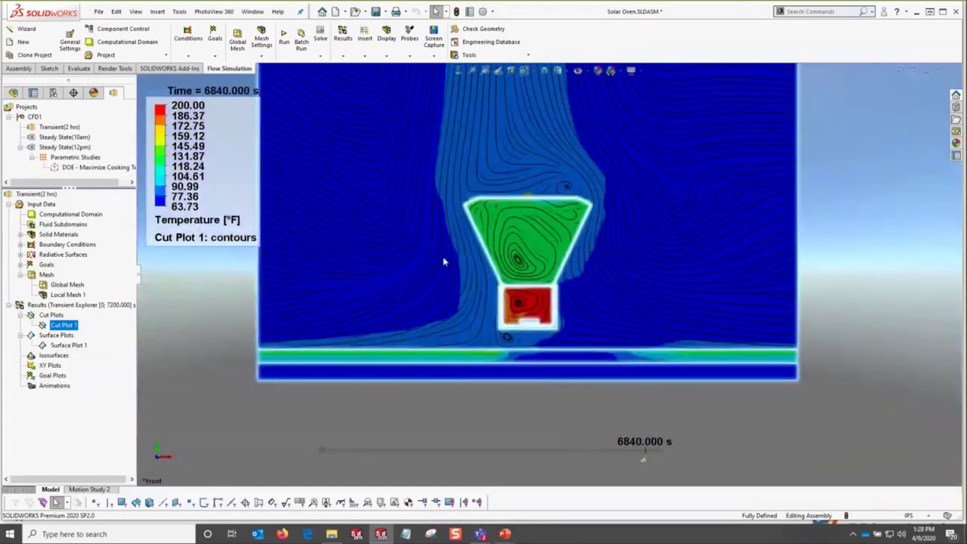
pyautogui.moveTo(322, 450)
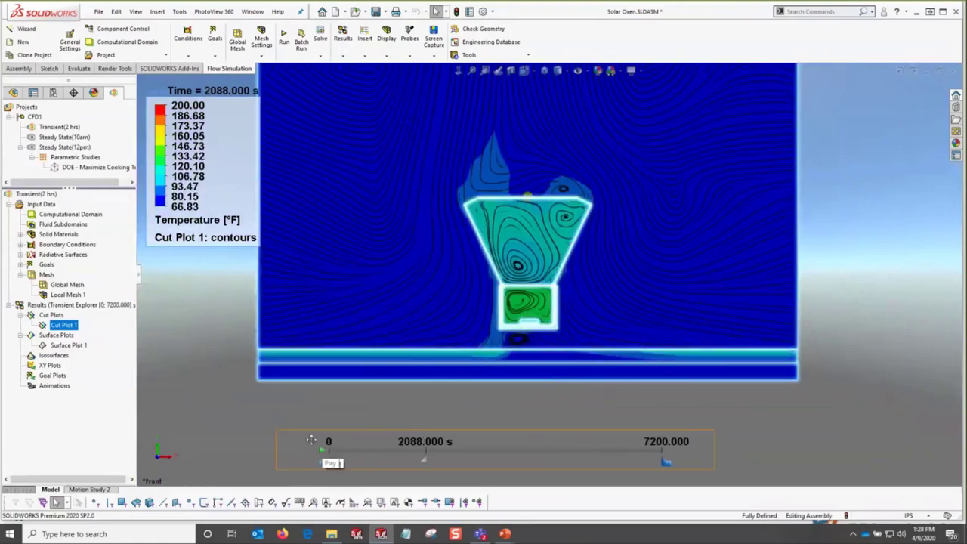
pyautogui.click(311, 441)
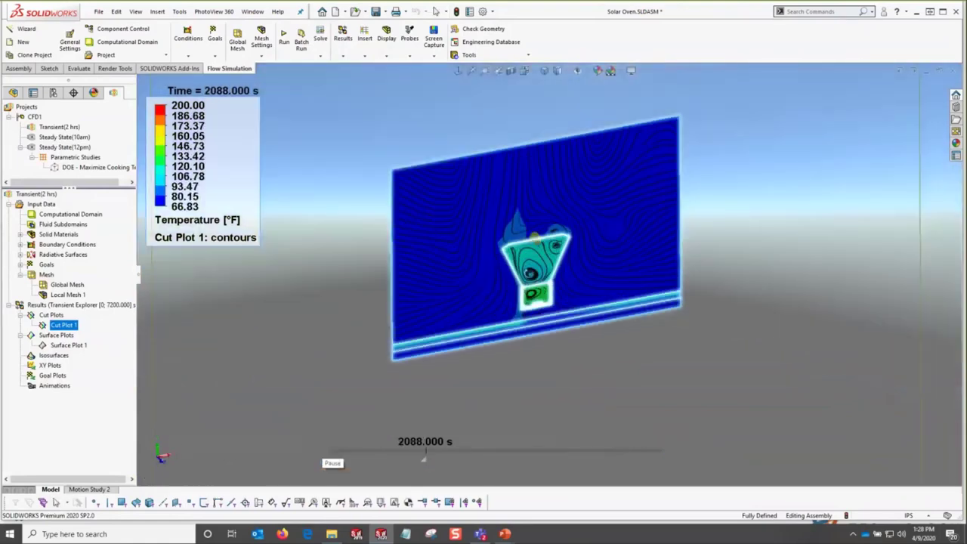
# Step: Hide Cut Plot 1 and show Surface Plot 1 again on the oven and ground
pyautogui.rightClick(64, 325)
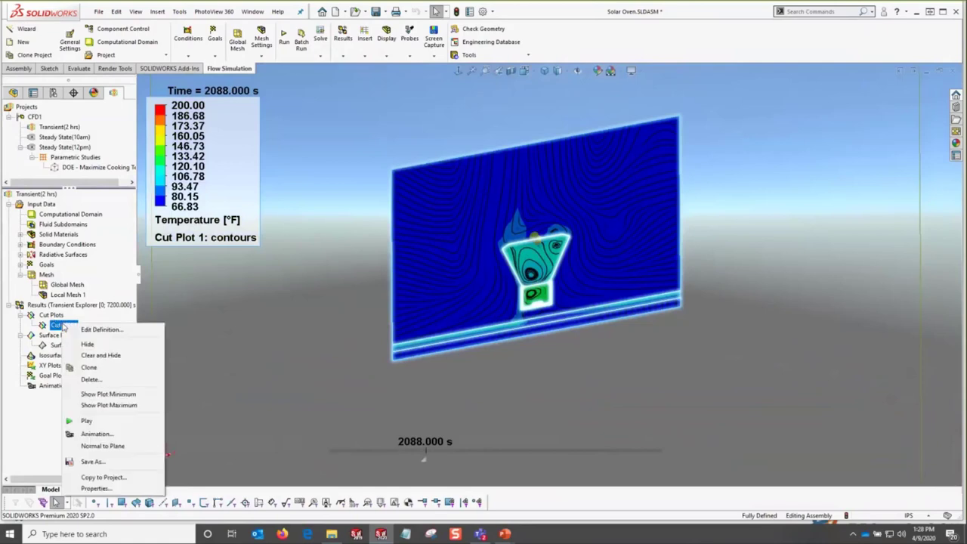
pyautogui.click(87, 344)
pyautogui.rightClick(71, 346)
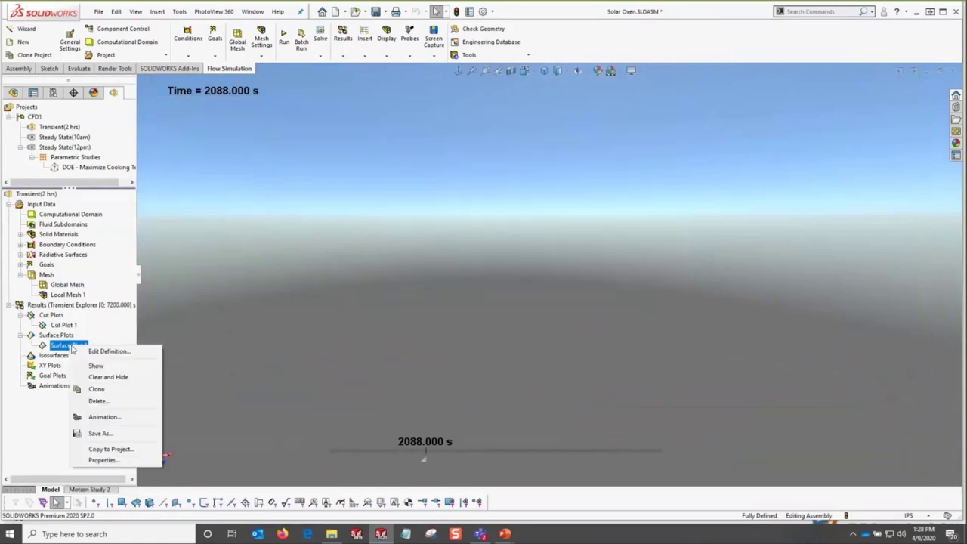
pyautogui.click(96, 366)
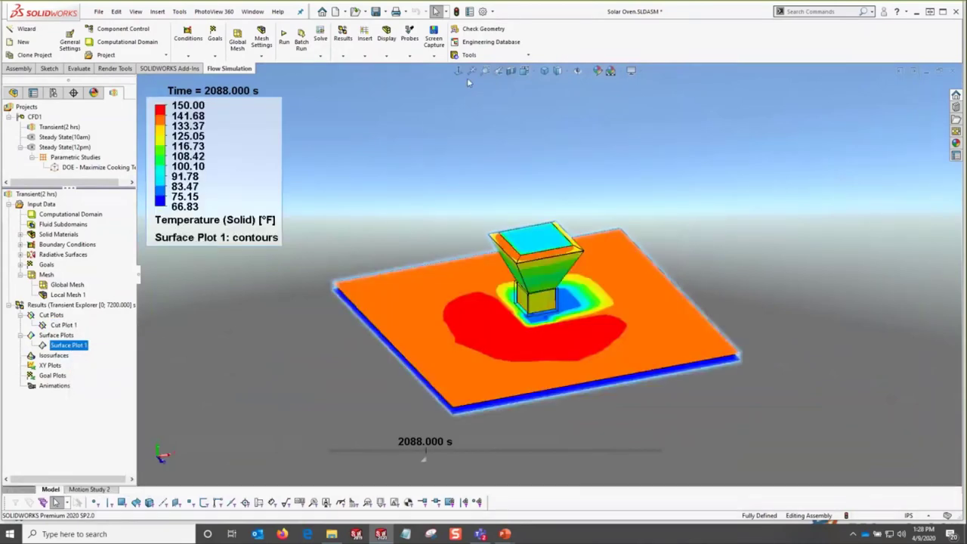
# Step: Turn the model geometry display back on and highlight the Computational Domain to examine its extent around the oven
pyautogui.click(387, 53)
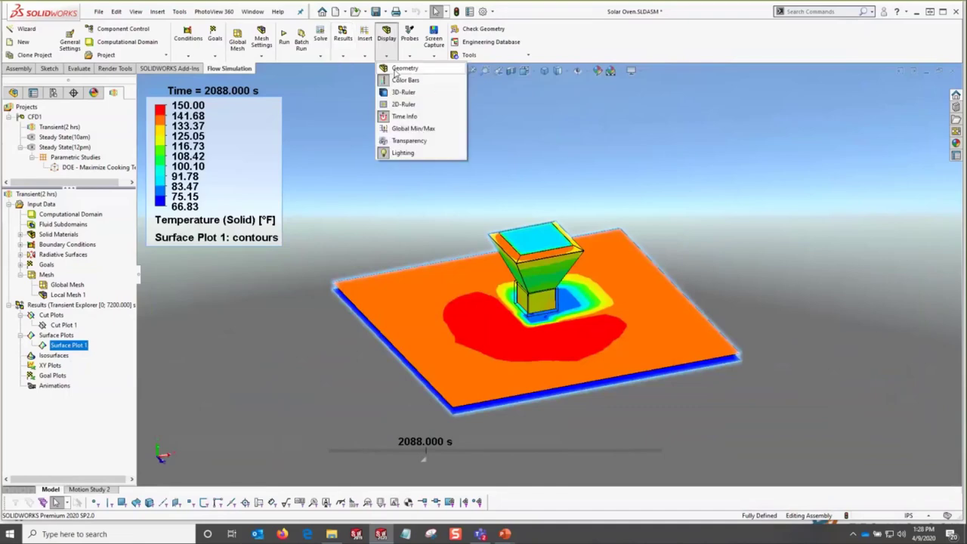
pyautogui.click(400, 71)
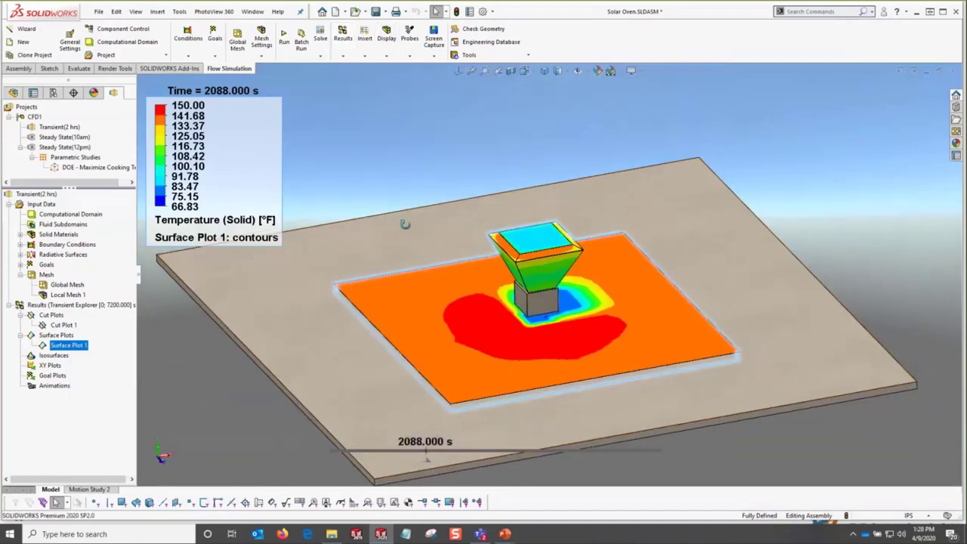
pyautogui.moveTo(446, 230); pyautogui.dragTo(377, 242, button='middle')
pyautogui.click(325, 280)
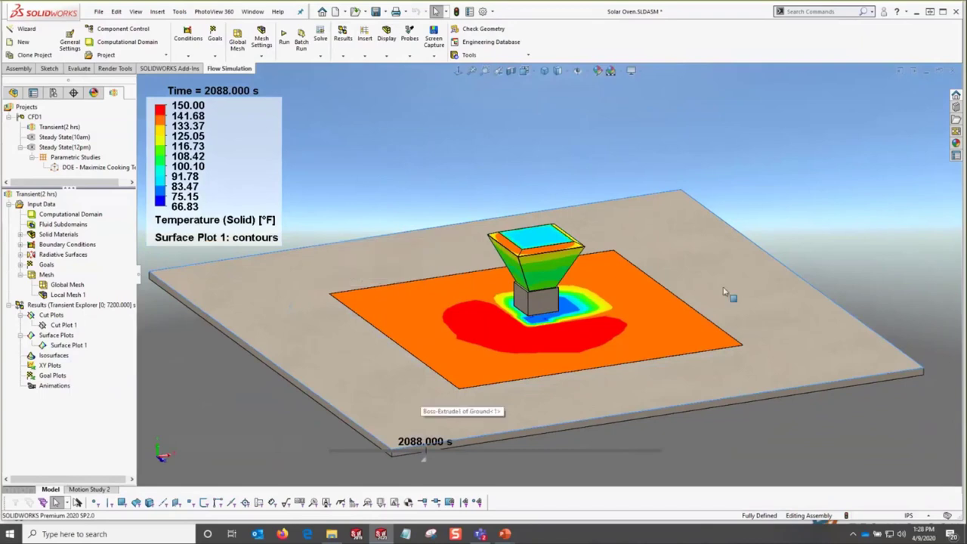
pyautogui.moveTo(453, 280); pyautogui.dragTo(352, 337, button='middle')
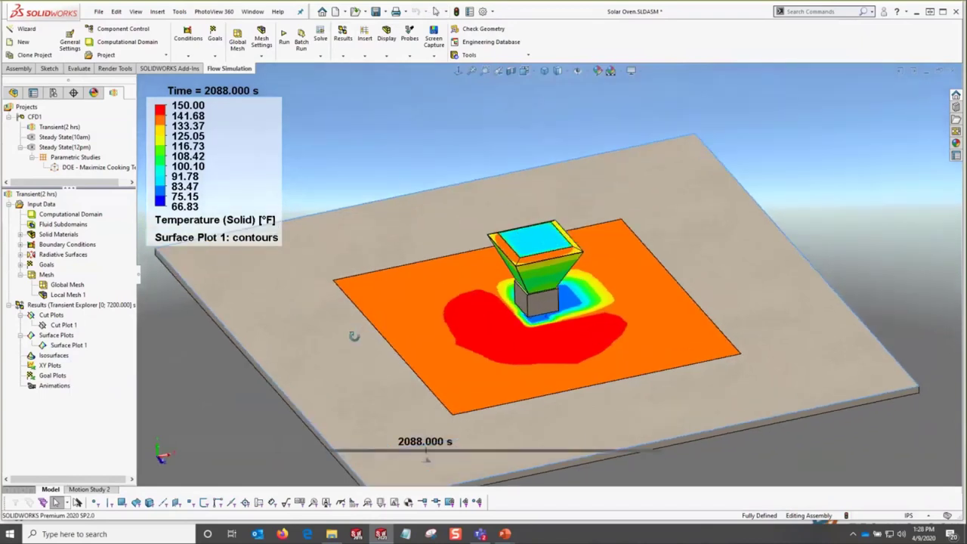
pyautogui.click(69, 215)
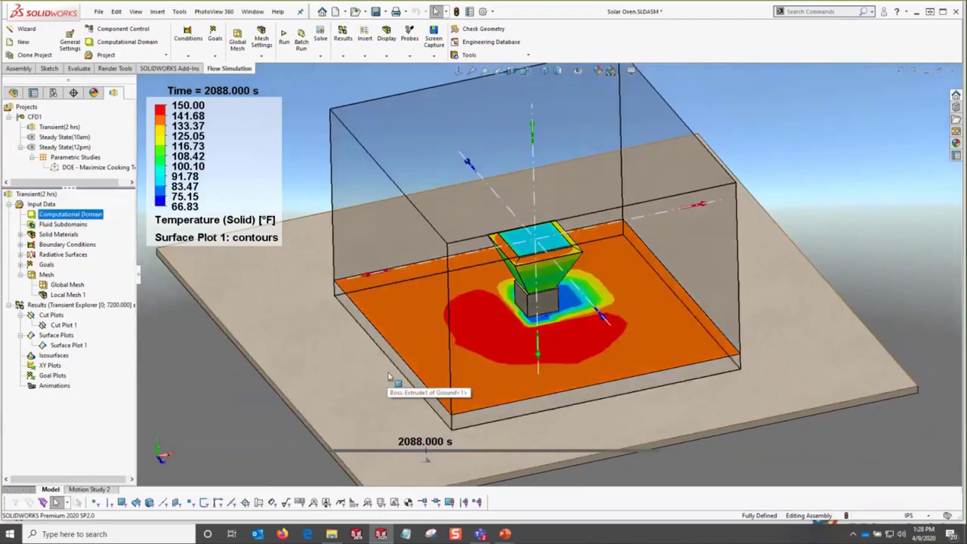
pyautogui.moveTo(389, 376); pyautogui.dragTo(368, 345, button='middle')
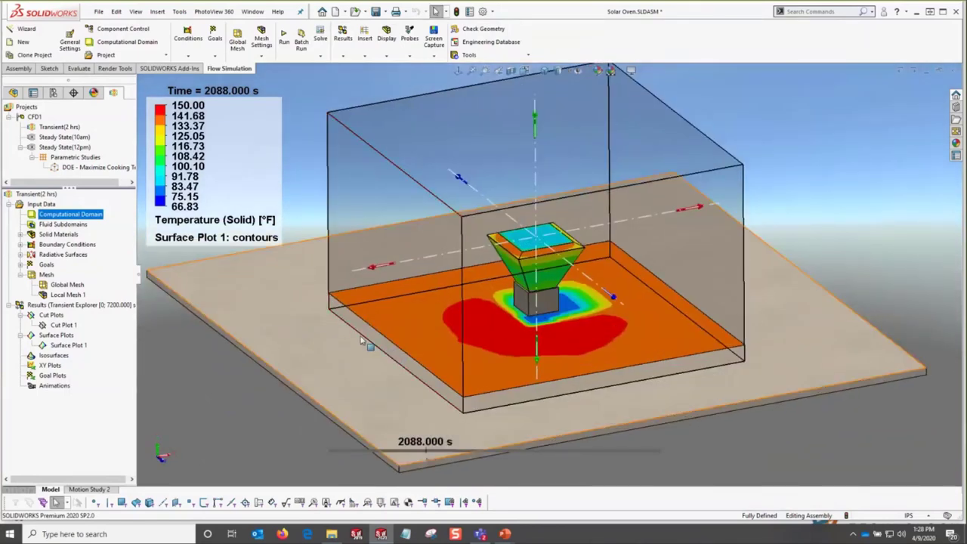
# Step: Show Cut Plot 1 together with Surface Plot 1 and highlight the Computational Domain to examine its extent around the plots
pyautogui.rightClick(65, 325)
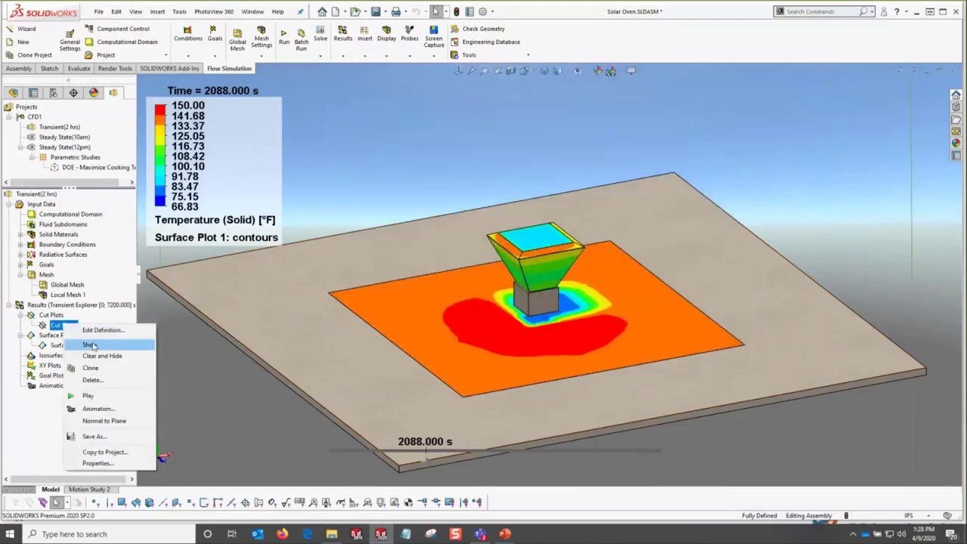
pyautogui.click(90, 346)
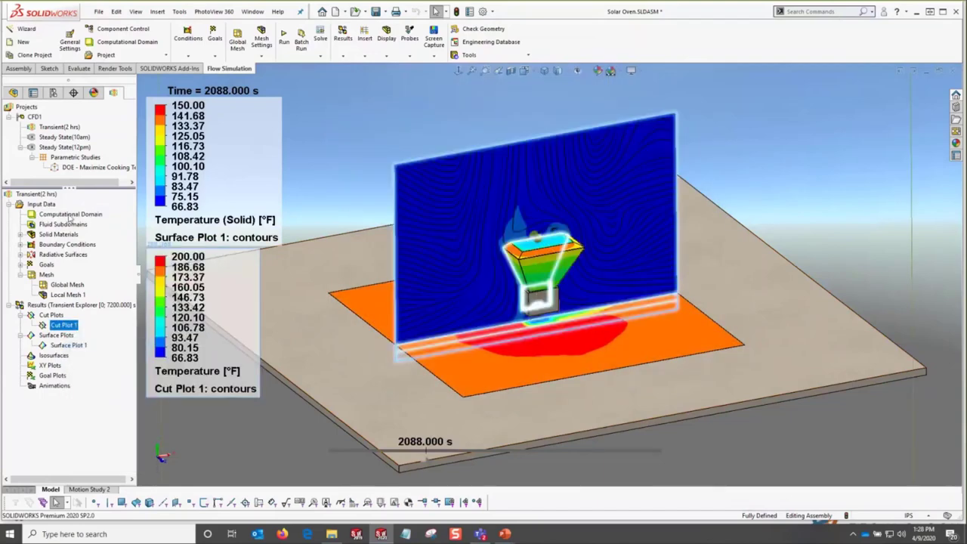
pyautogui.click(69, 215)
pyautogui.moveTo(420, 390); pyautogui.dragTo(355, 423, button='middle')
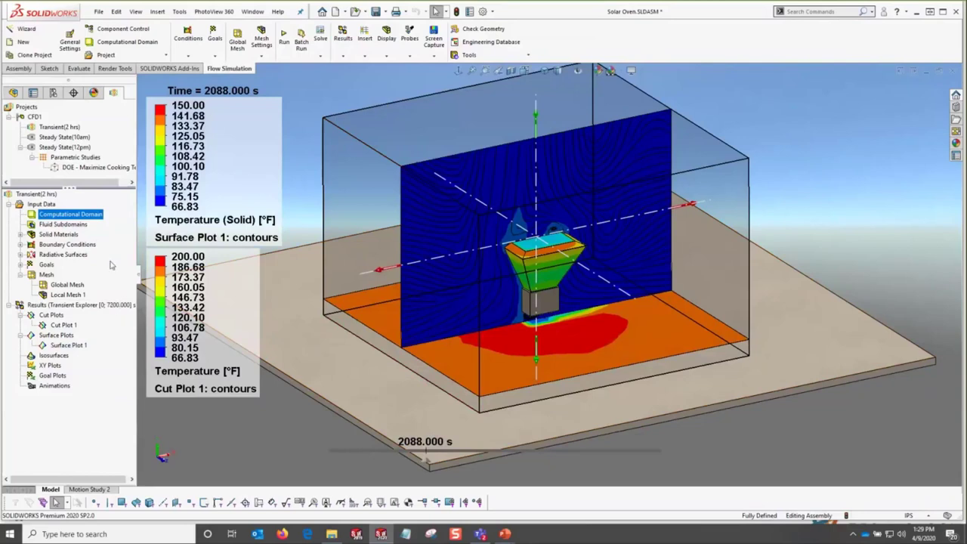
# Step: Unload the Transient(2 hrs) results and activate the Steady State(12pm) project
pyautogui.rightClick(72, 305)
pyautogui.click(103, 314)
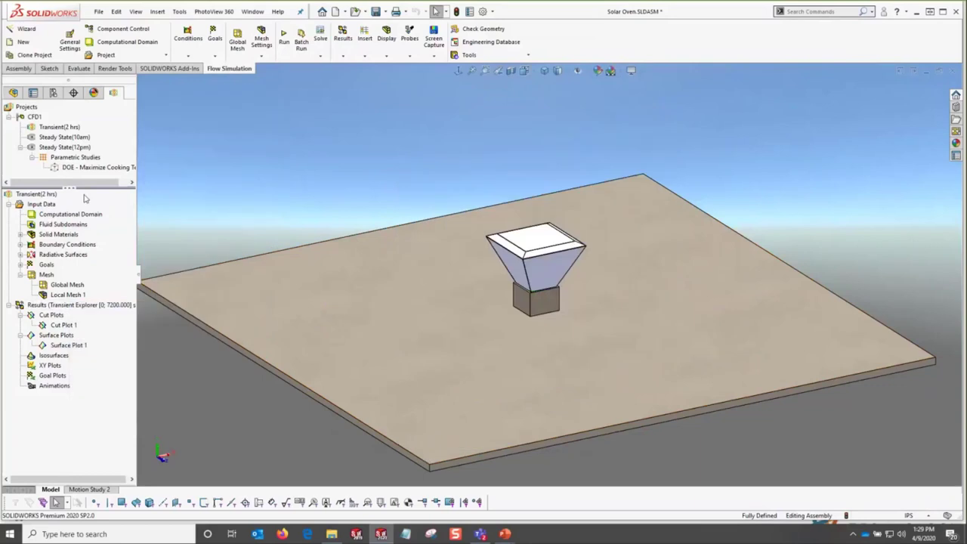
pyautogui.rightClick(71, 148)
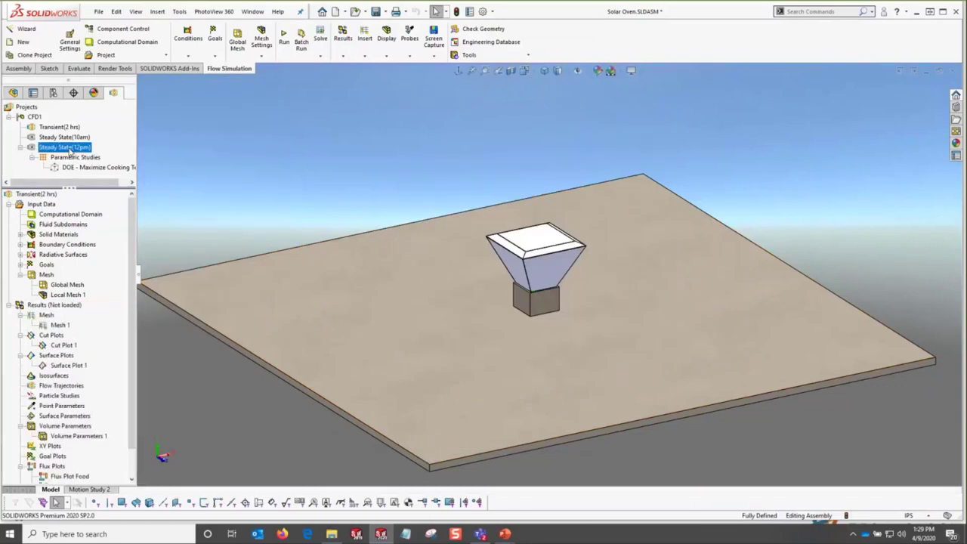
pyautogui.click(97, 155)
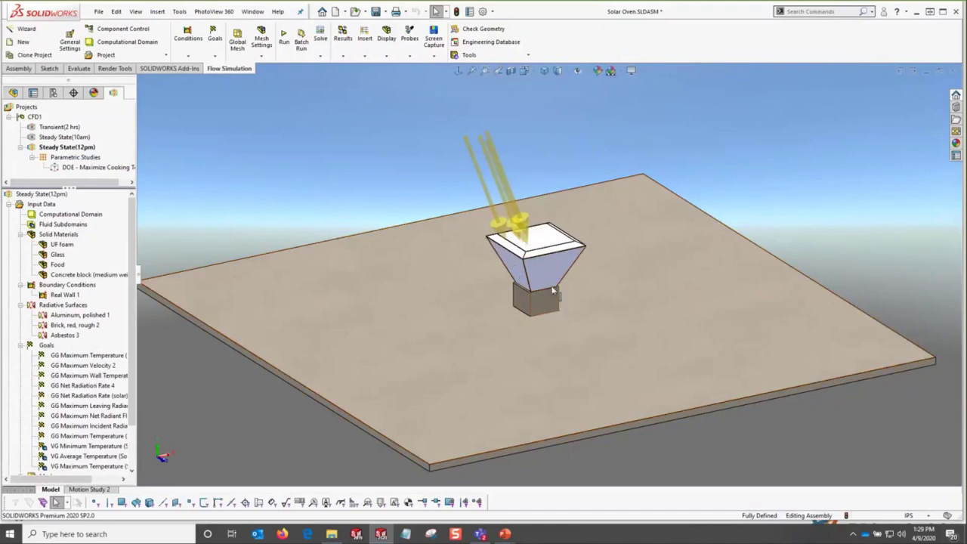
# Step: Section the oven assembly with a planar section view at the Front Plane to expose the cooking box and food
pyautogui.scroll(-5, 547, 293)
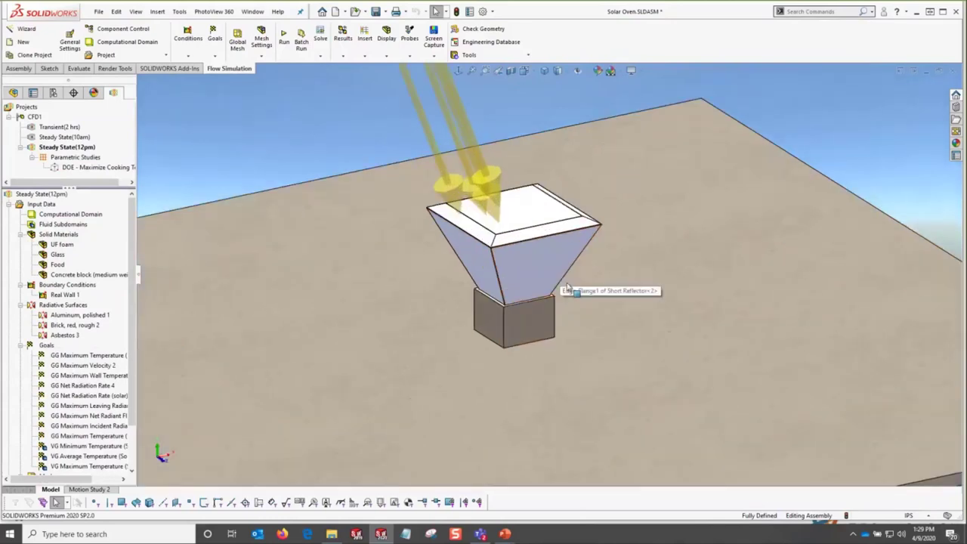
pyautogui.scroll(-1, 535, 302)
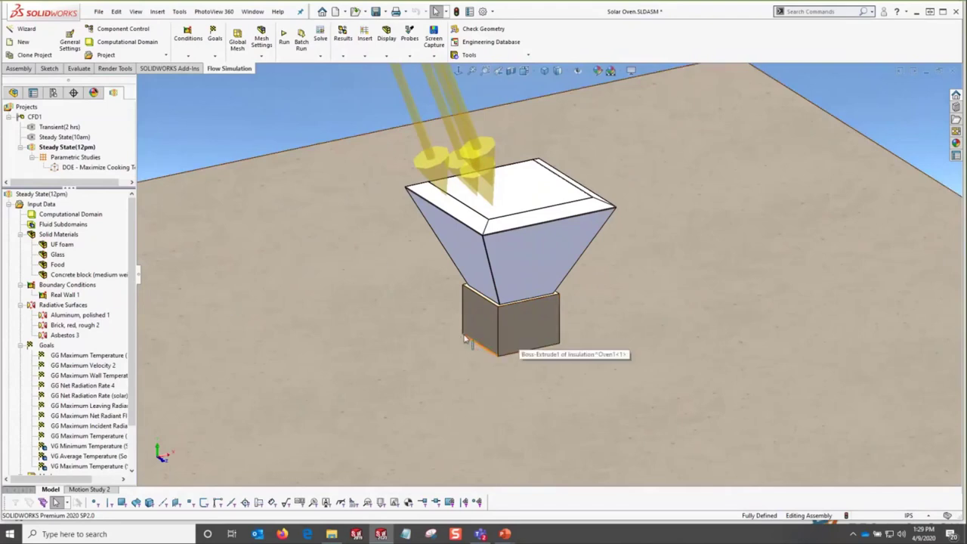
pyautogui.click(511, 71)
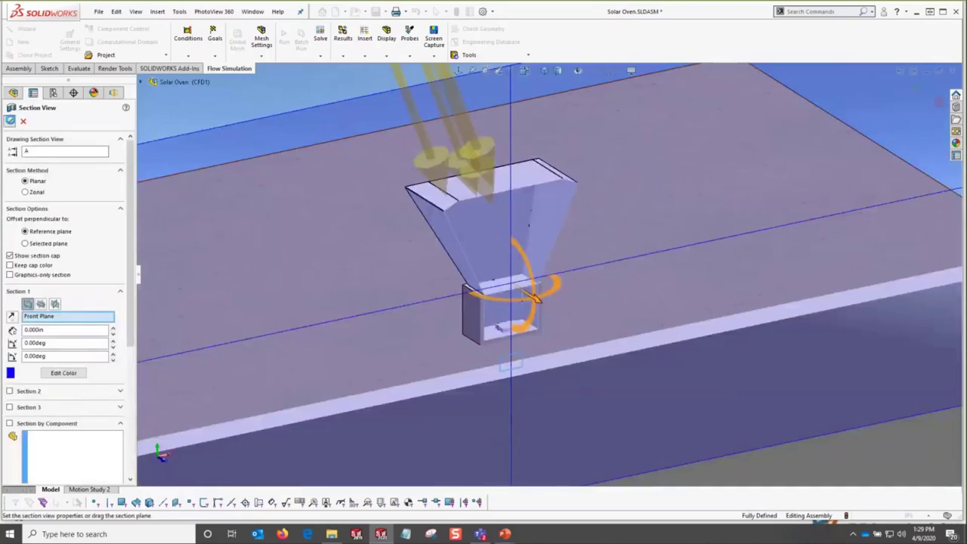
pyautogui.press('Escape')
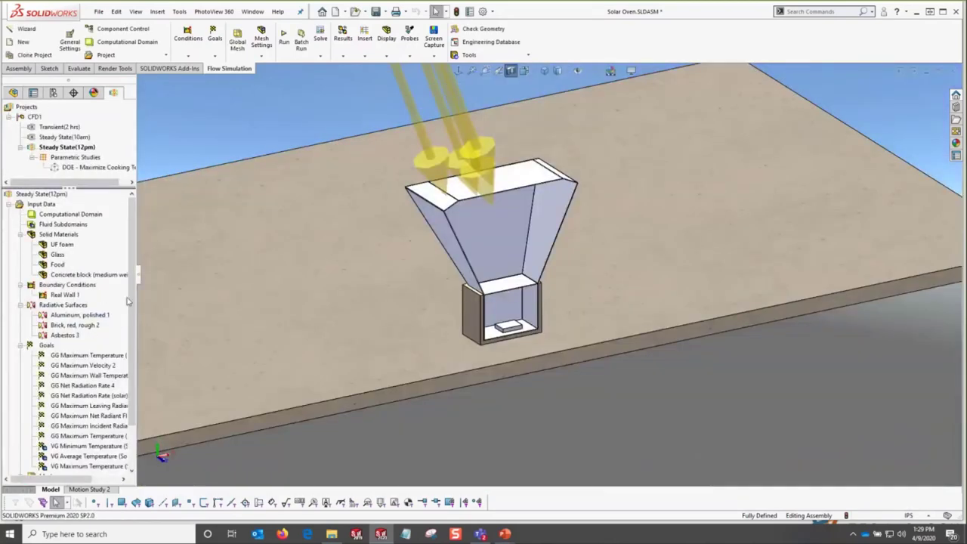
# Step: Highlight the VG Average Temperature (Solid) goal and examine the food body it applies to, the cooking box and the reflectors
pyautogui.scroll(-2, 130, 295)
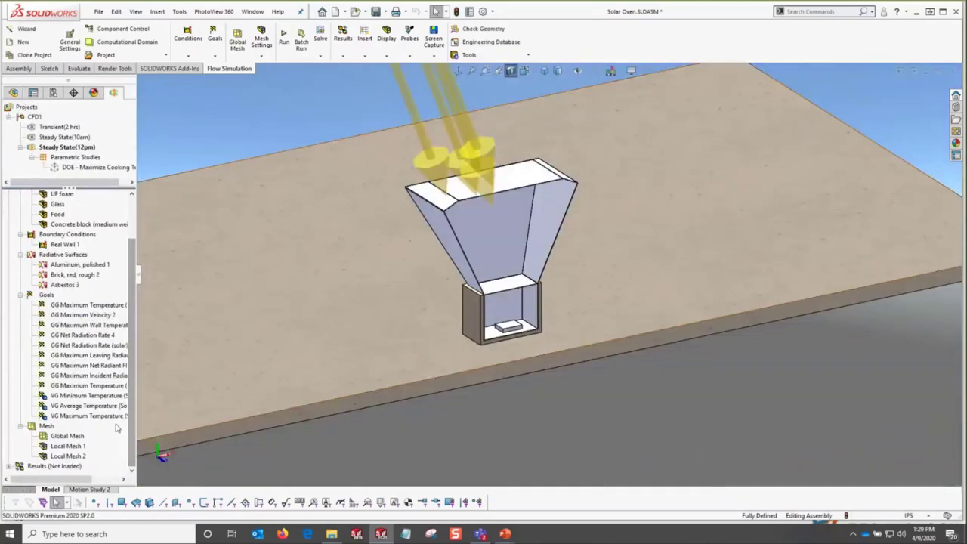
pyautogui.click(95, 405)
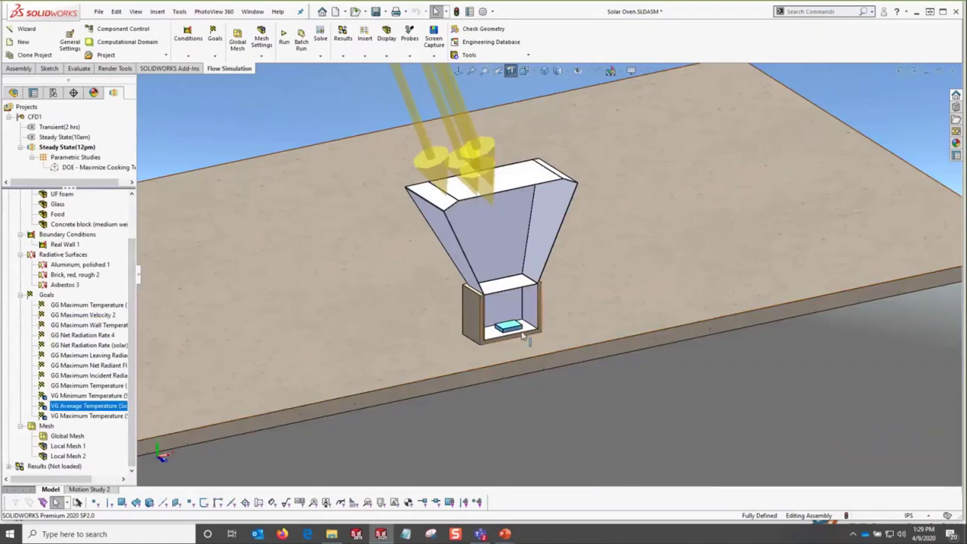
pyautogui.scroll(-3, 511, 323)
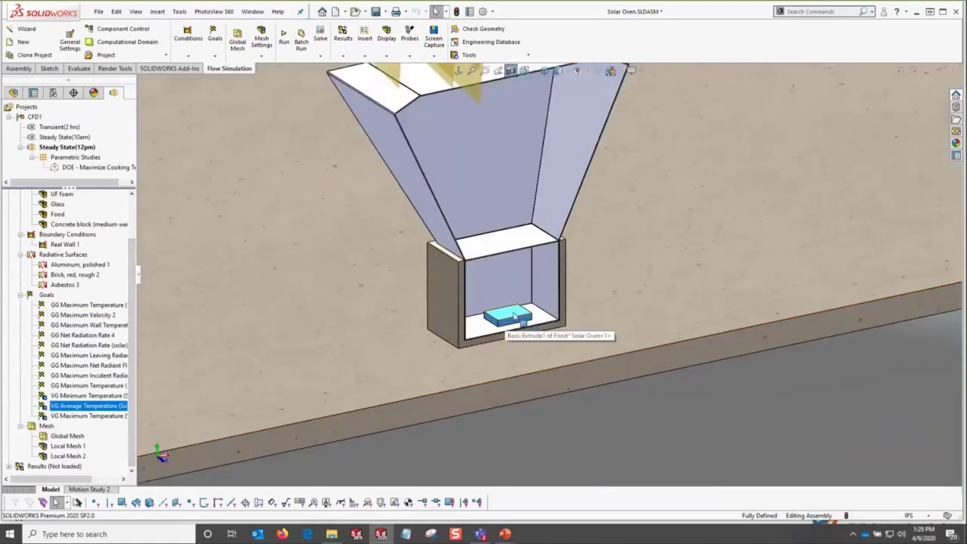
pyautogui.moveTo(512, 304); pyautogui.dragTo(525, 350, button='middle')
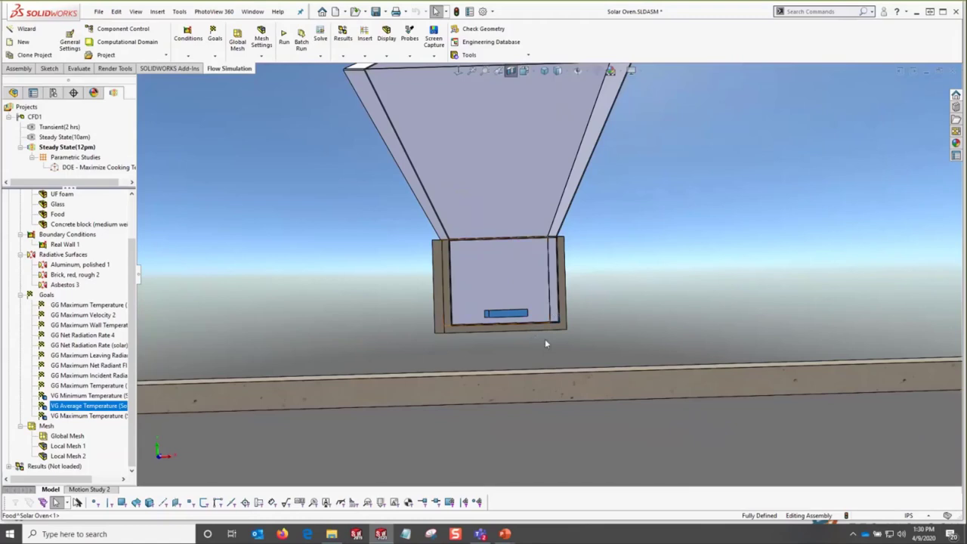
pyautogui.press('Down')
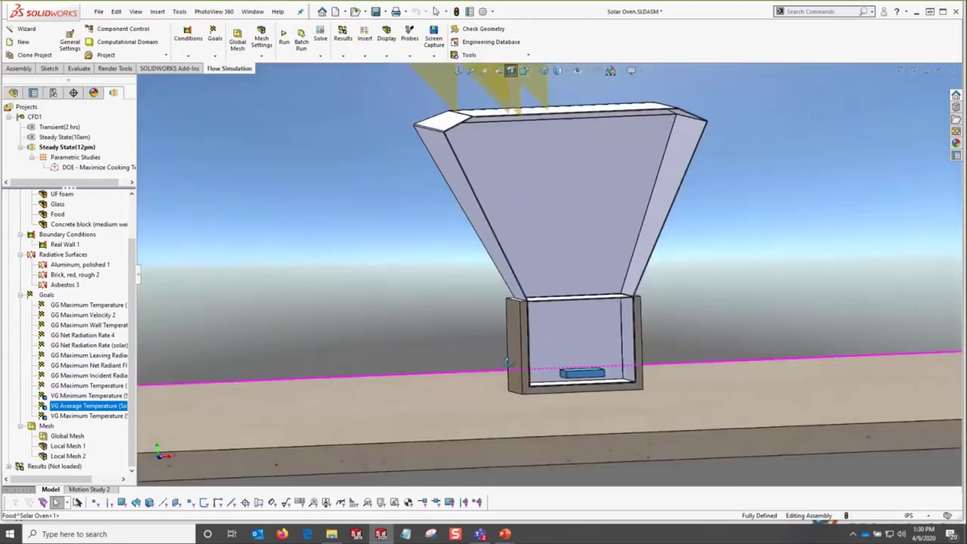
pyautogui.scroll(2, 558, 150)
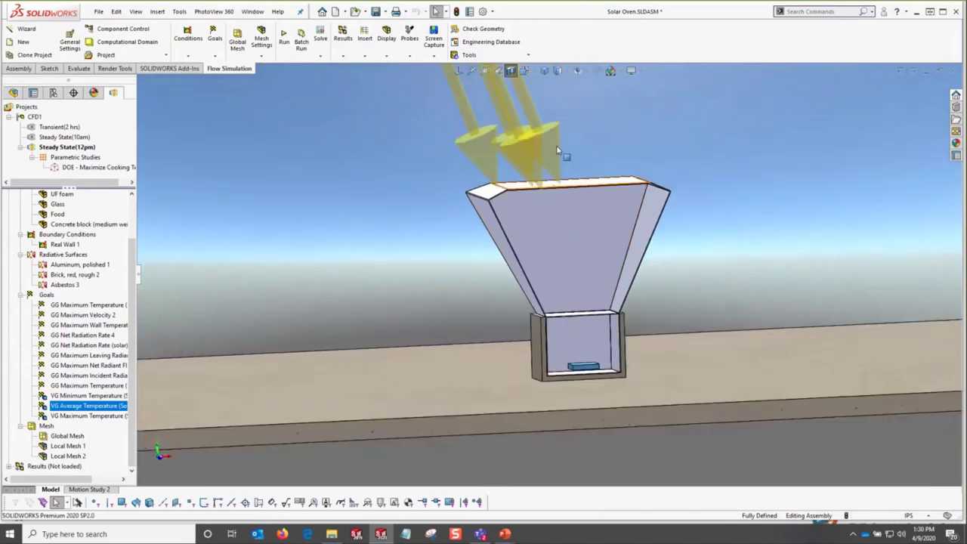
pyautogui.press('Up')
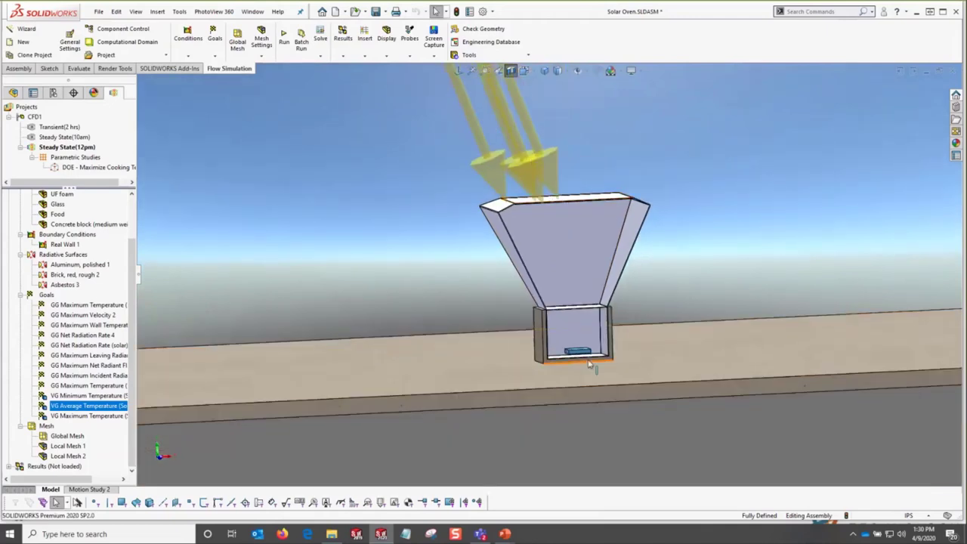
pyautogui.scroll(-3, 590, 365)
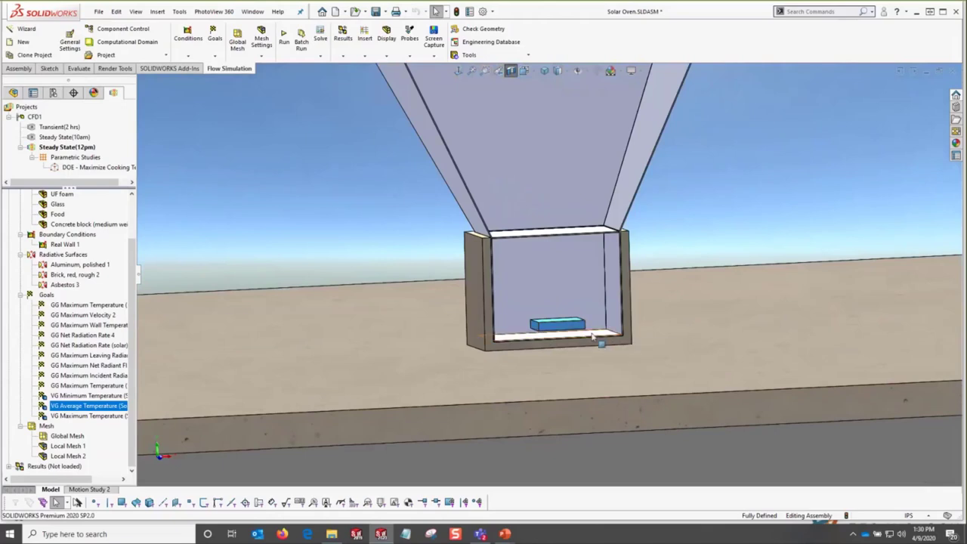
pyautogui.press('Down')
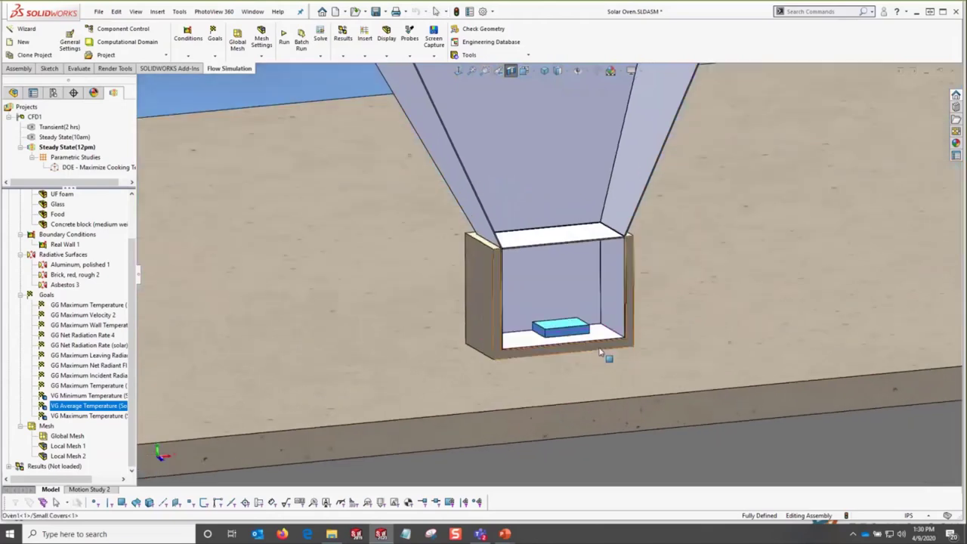
pyautogui.scroll(3, 601, 353)
pyautogui.press('Up')
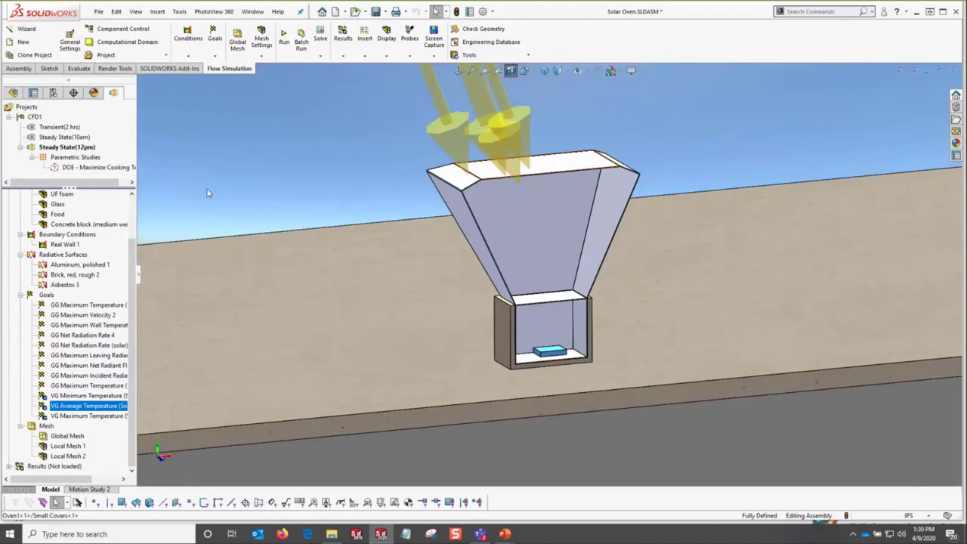
# Step: Open the DOE - Maximize Cooking Temp parametric study, review its input variables and their ranges, and close the study
pyautogui.rightClick(81, 172)
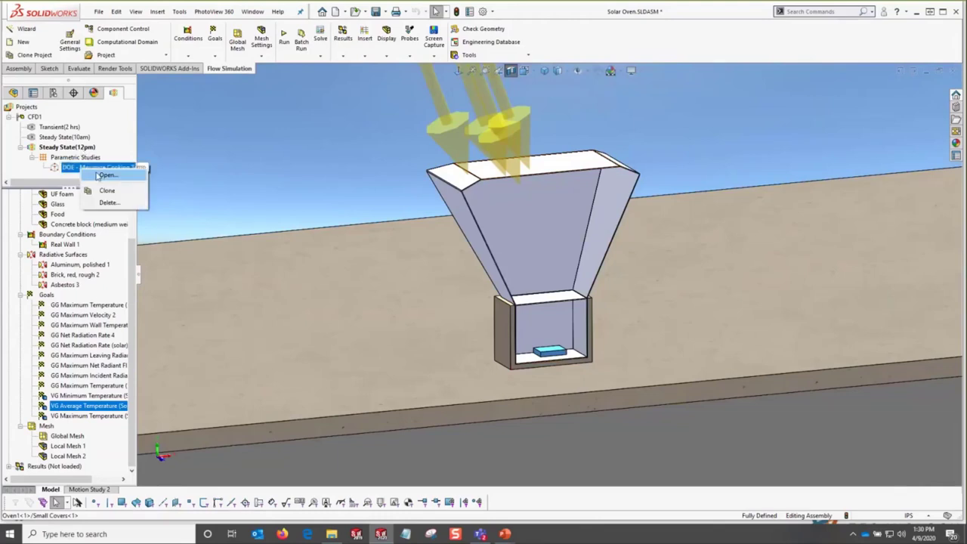
pyautogui.click(105, 175)
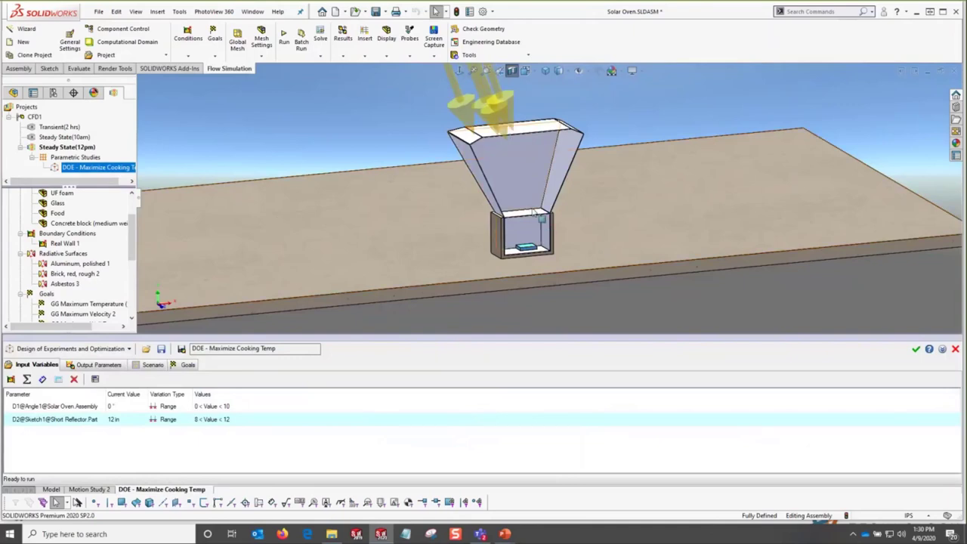
pyautogui.click(956, 349)
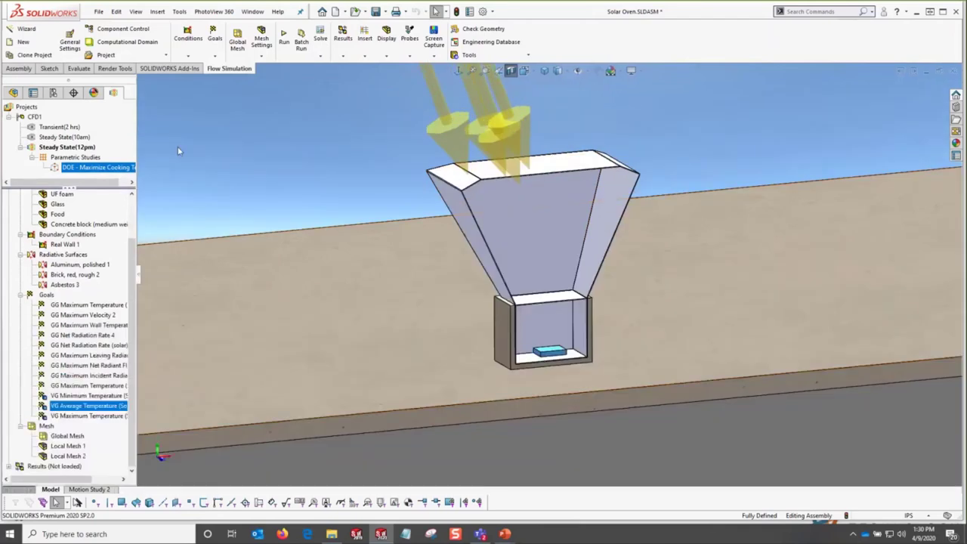
# Step: Load the Steady State(12pm) results, collapse the input data and expand the results to list the available plots
pyautogui.rightClick(73, 467)
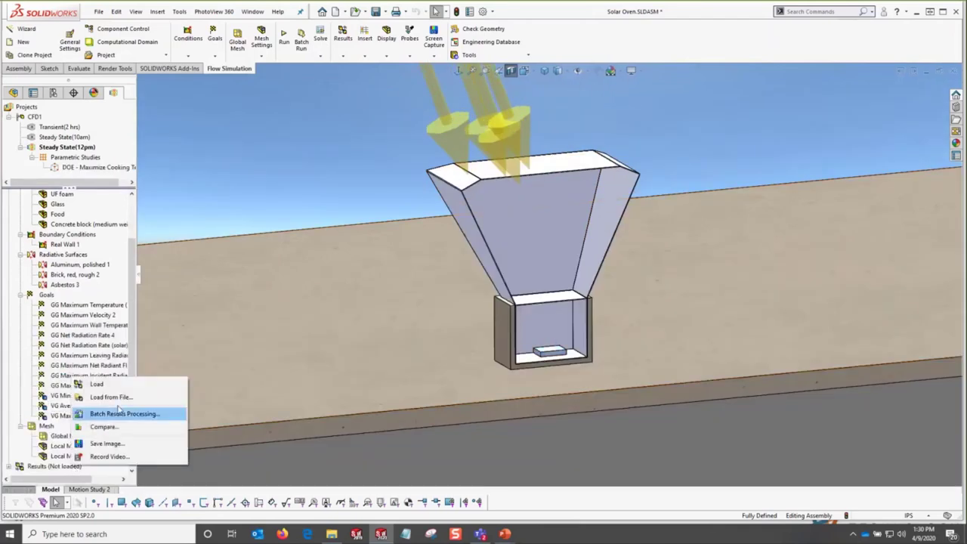
pyautogui.click(96, 384)
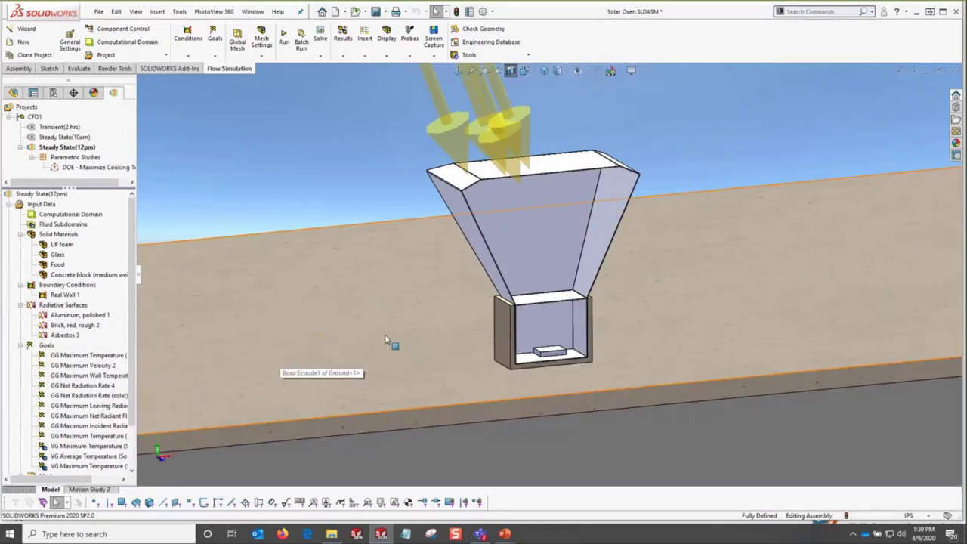
pyautogui.scroll(-2, 130, 429)
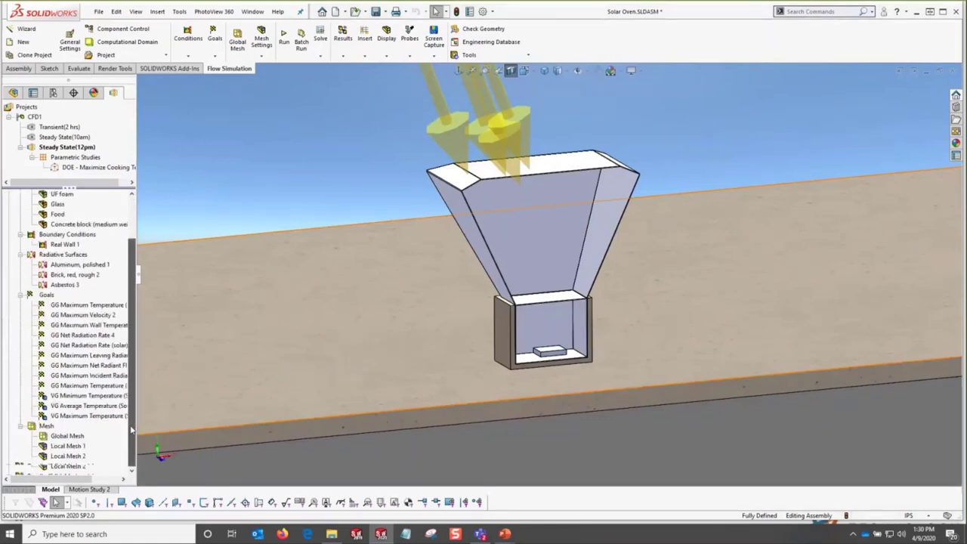
pyautogui.scroll(2, 36, 252)
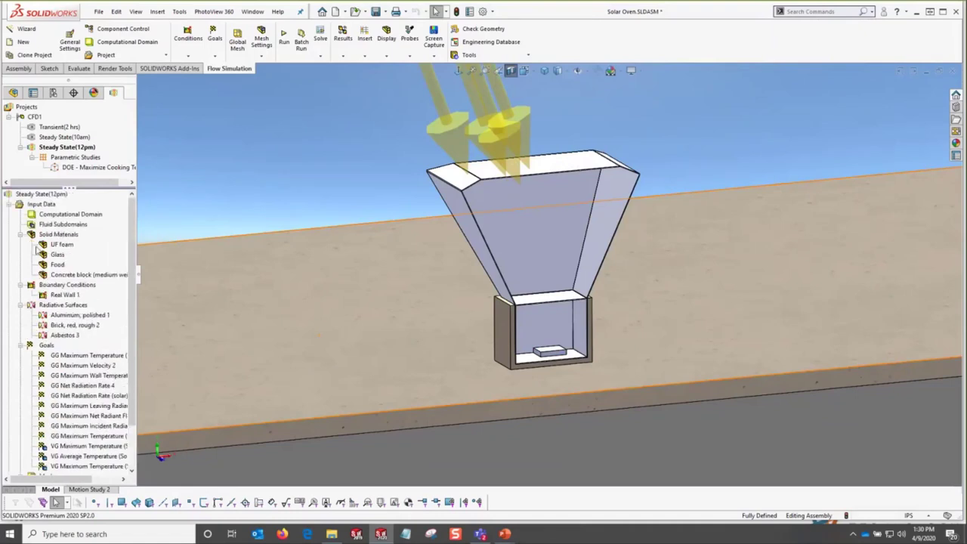
pyautogui.click(9, 204)
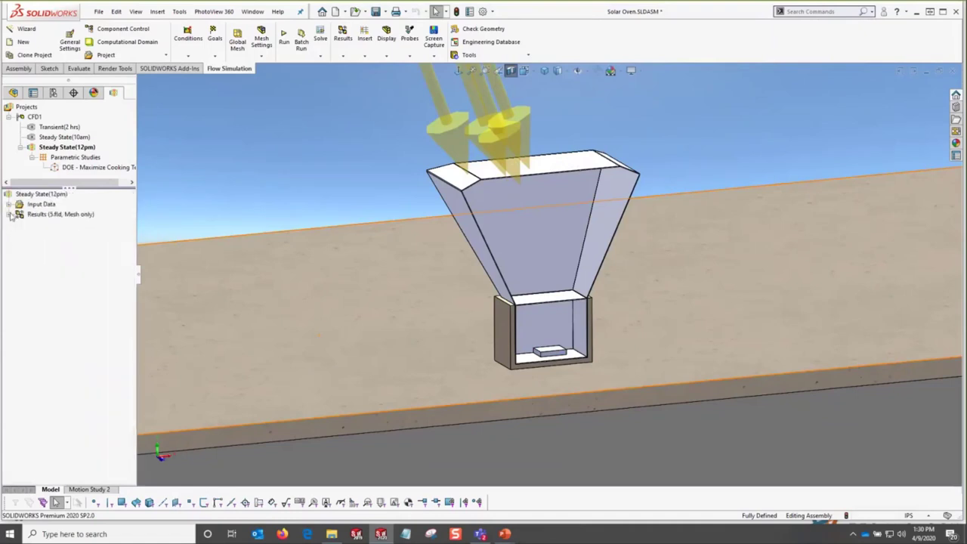
pyautogui.click(9, 215)
# Step: Show Cut Plot 1 of the Steady State(12pm) results to examine the mesh through the sectioned oven
pyautogui.click(63, 265)
pyautogui.rightClick(65, 267)
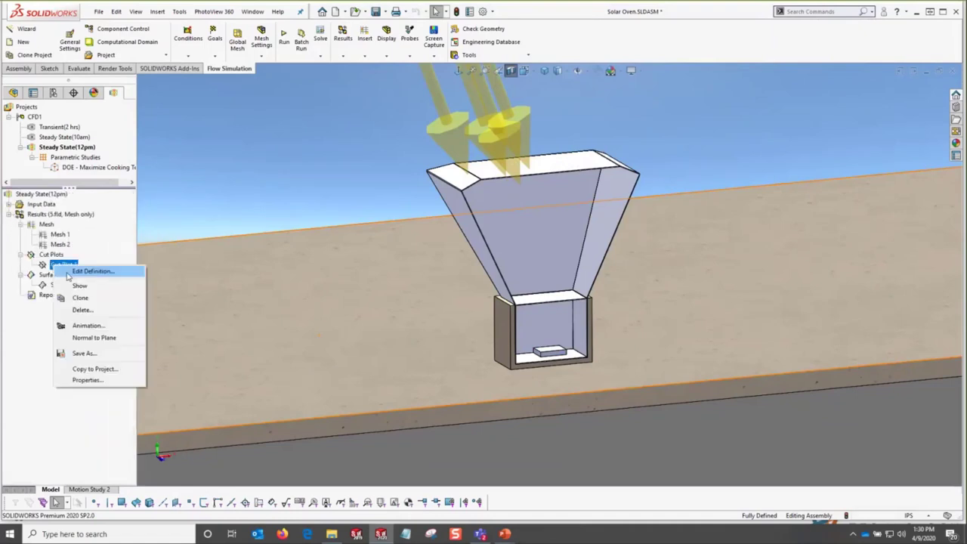
pyautogui.click(80, 285)
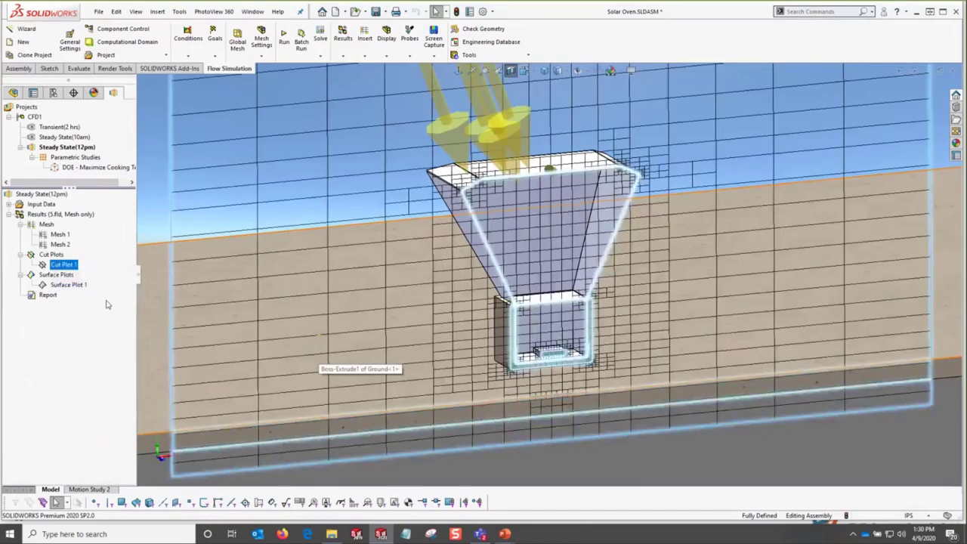
# Step: Review the plane and mesh display settings in Cut Plot 1's definition, close it without changes and hide the plot
pyautogui.rightClick(72, 266)
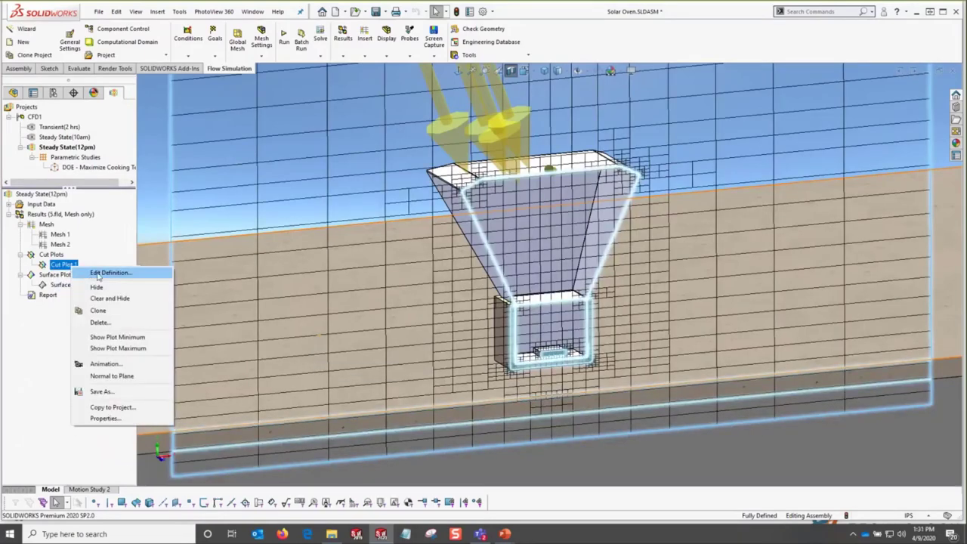
pyautogui.click(106, 273)
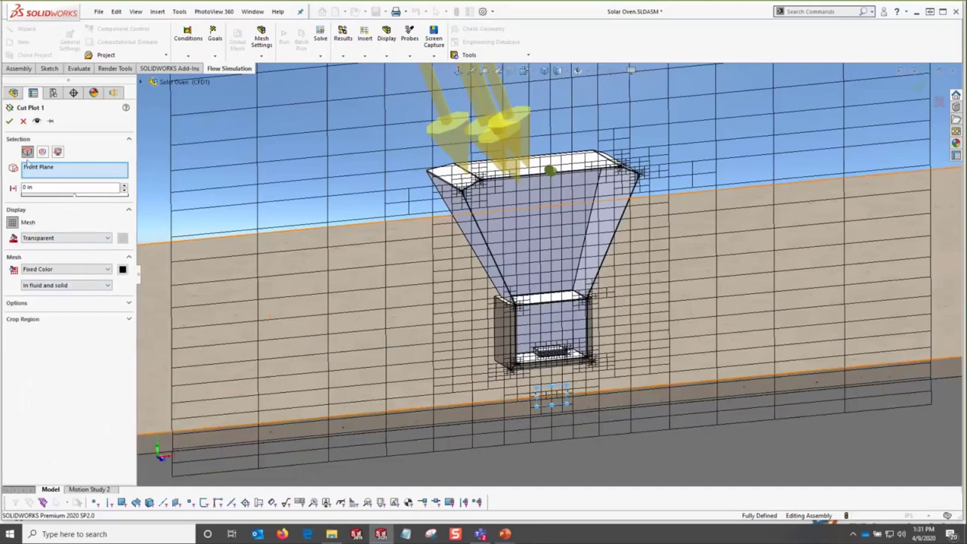
pyautogui.click(23, 122)
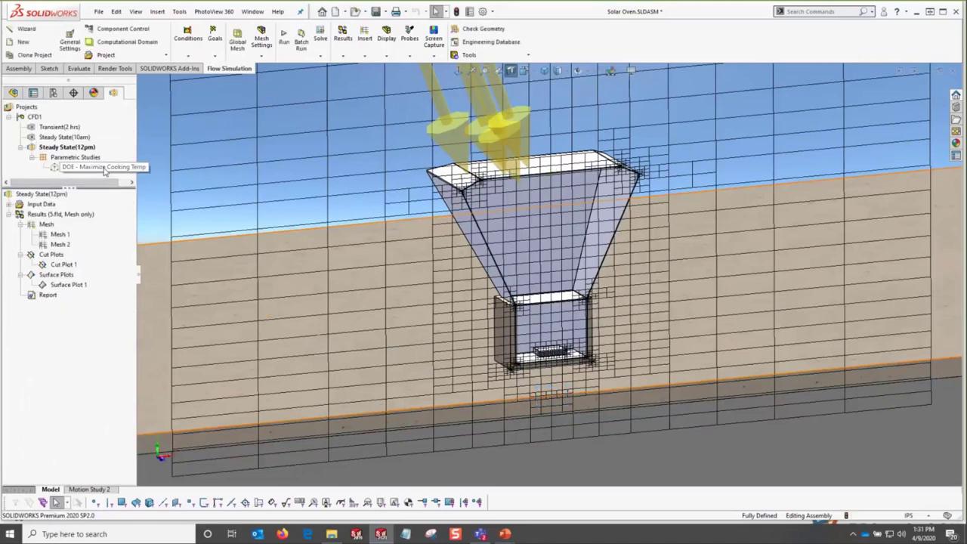
pyautogui.rightClick(61, 266)
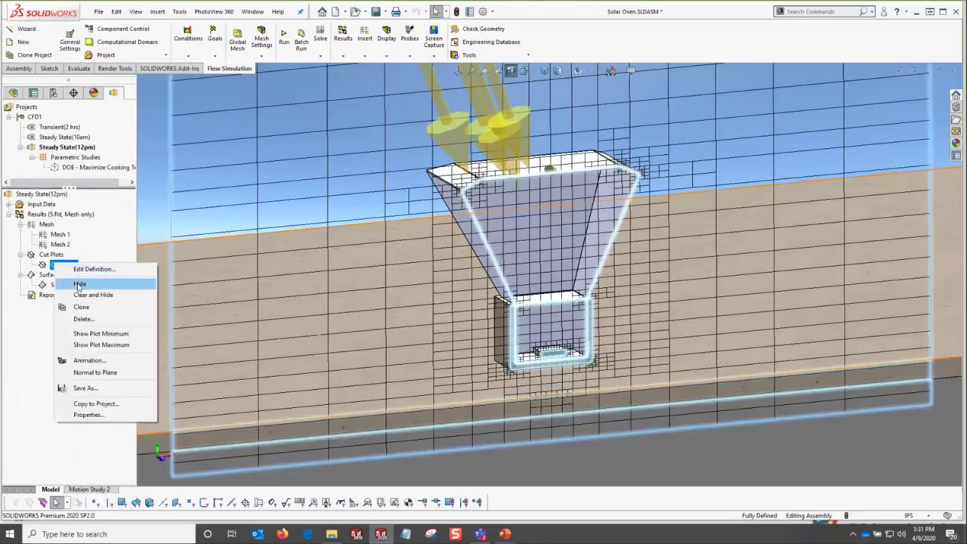
pyautogui.click(78, 284)
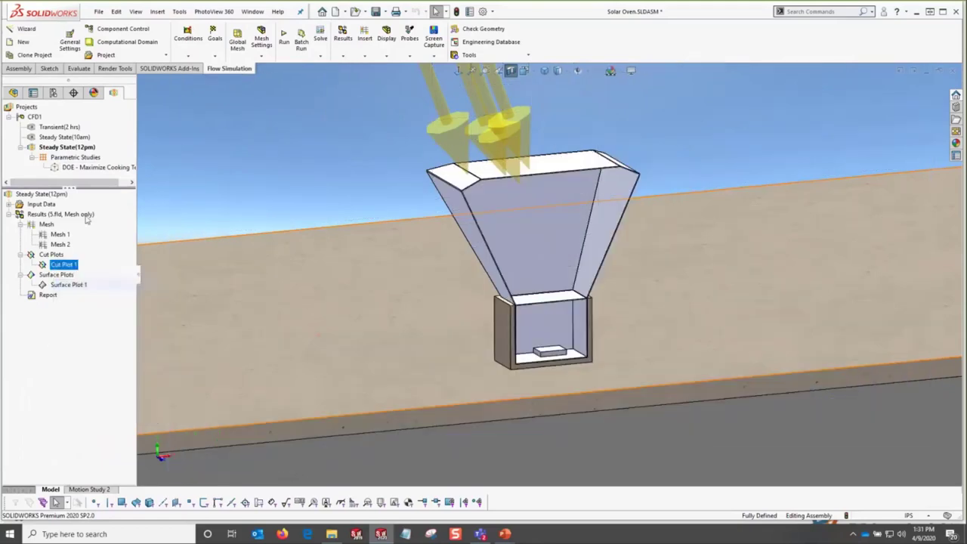
# Step: Reopen the DOE - Maximize Cooking Temp parametric study and check the available study types, keeping Design of Experiments and Optimization
pyautogui.rightClick(95, 168)
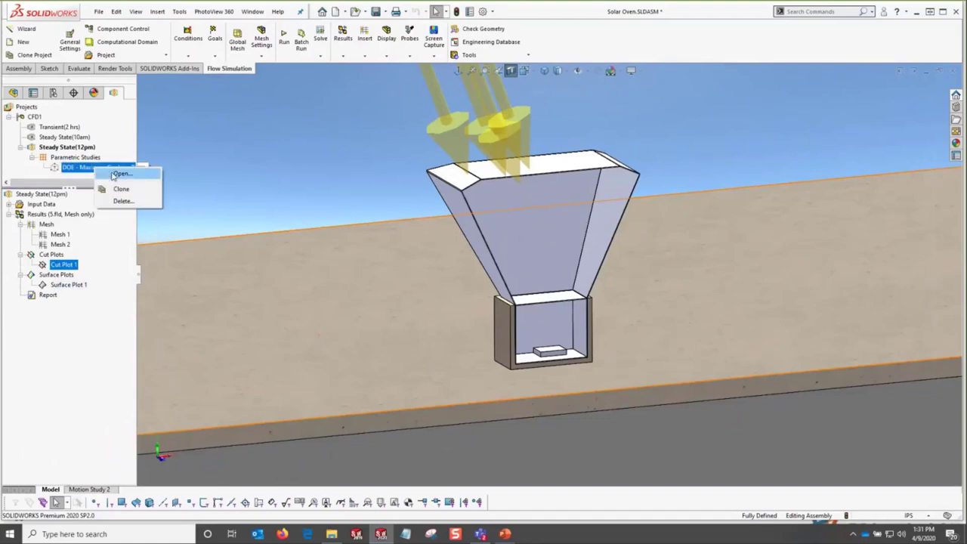
pyautogui.click(114, 175)
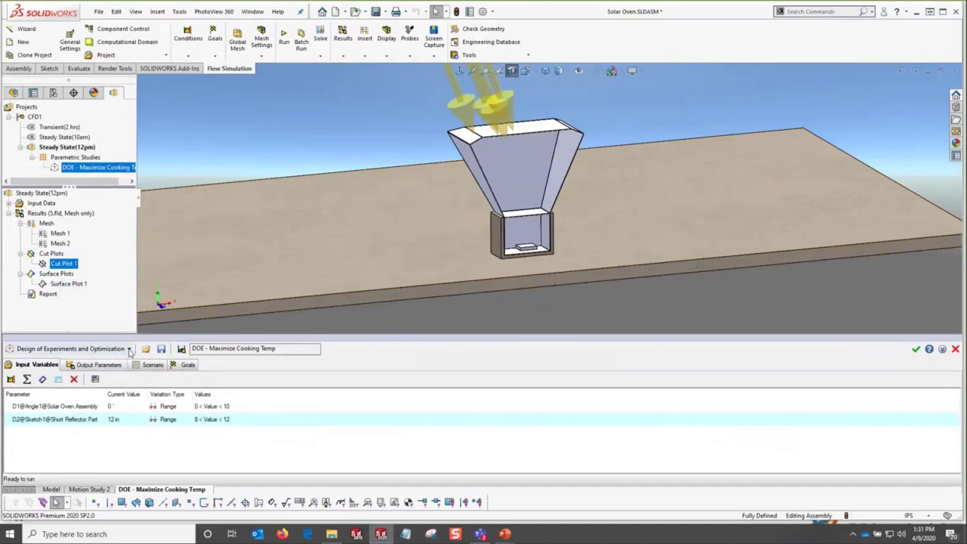
pyautogui.click(129, 349)
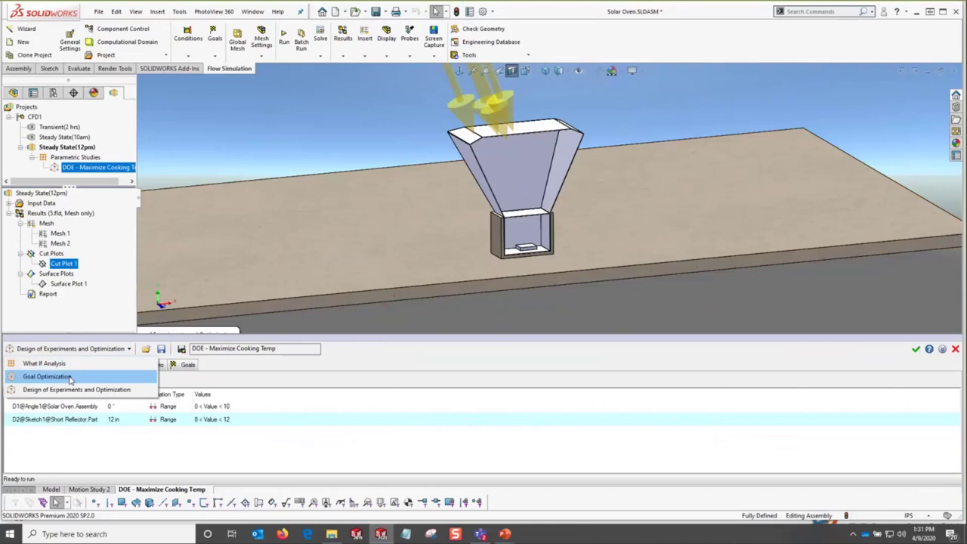
pyautogui.click(278, 426)
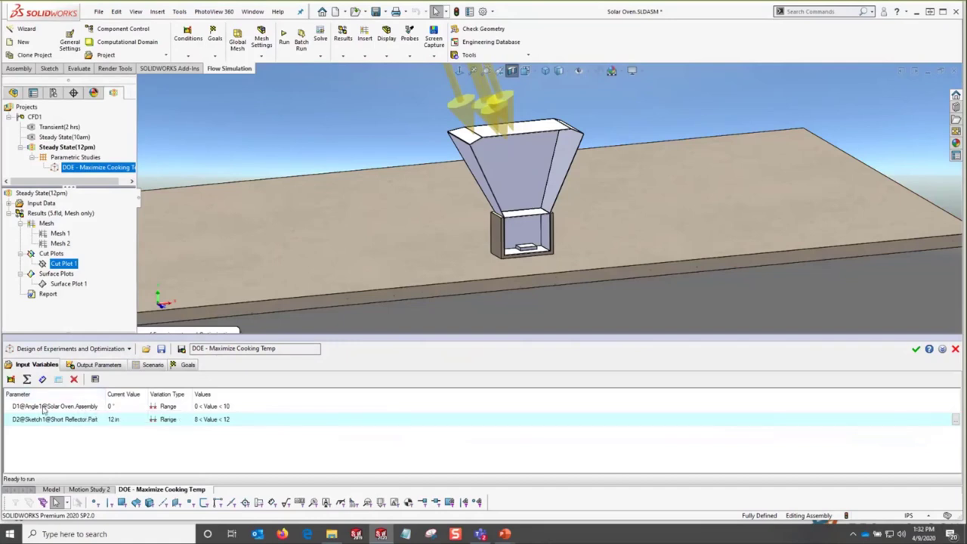
# Step: Review the assembly angle and Short Reflector dimension input variables and their ranges against the oven model
pyautogui.click(79, 408)
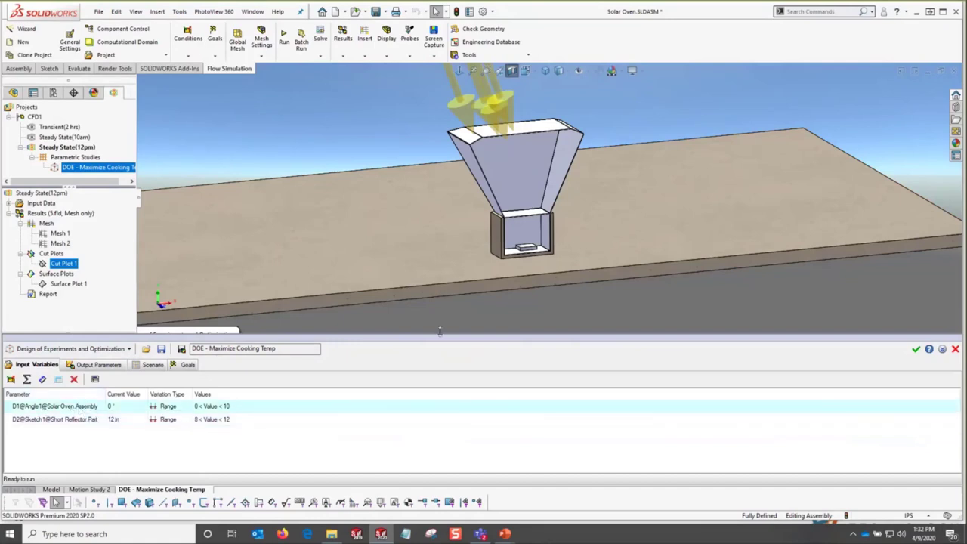
pyautogui.moveTo(496, 289); pyautogui.dragTo(503, 253, button='middle')
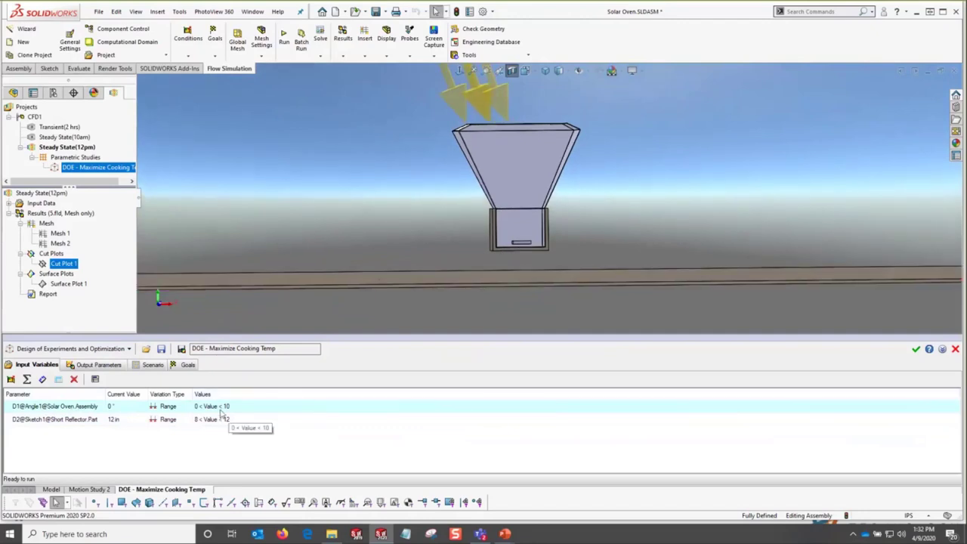
pyautogui.click(84, 422)
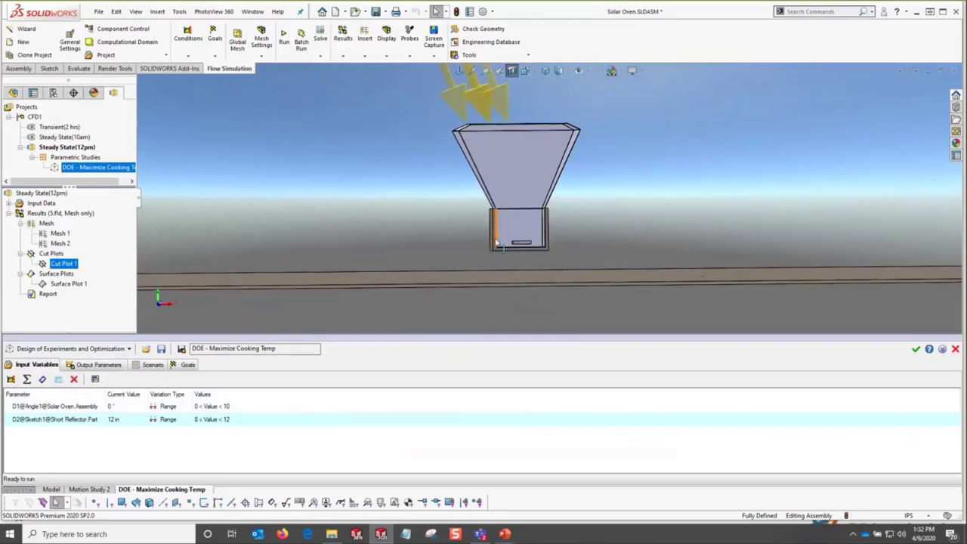
pyautogui.moveTo(496, 243); pyautogui.dragTo(511, 260, button='middle')
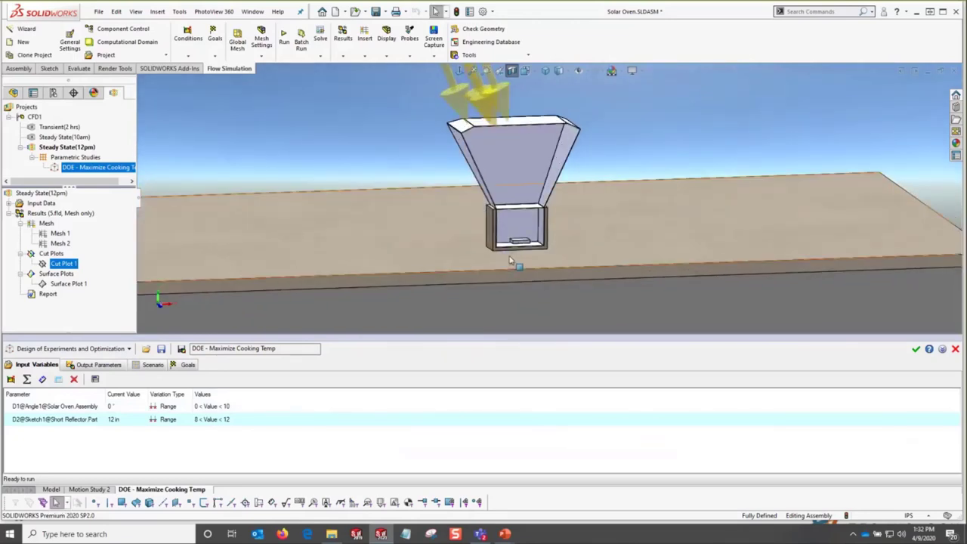
# Step: Review the study's output parameter, then the angle, reflector dimension and average temperature values across the scenario's experiments
pyautogui.click(102, 365)
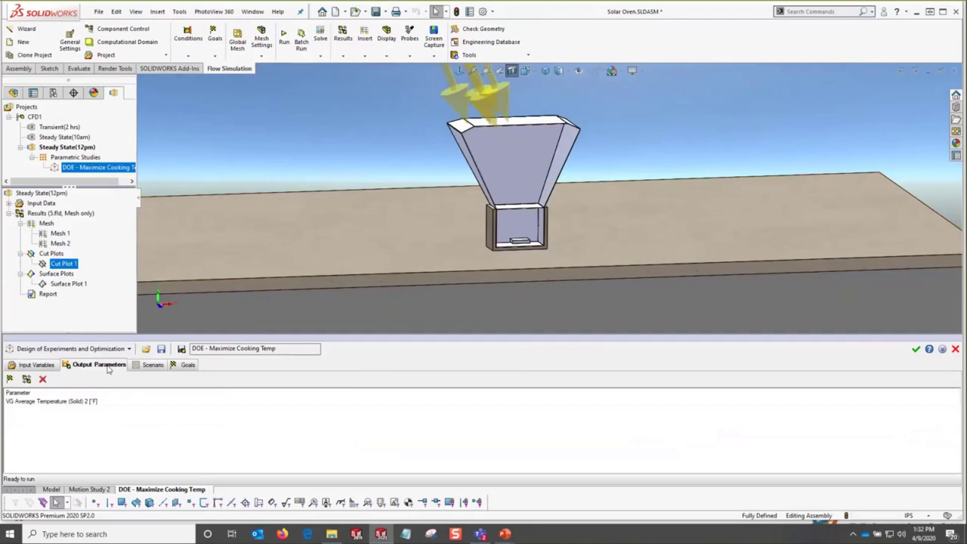
pyautogui.click(48, 402)
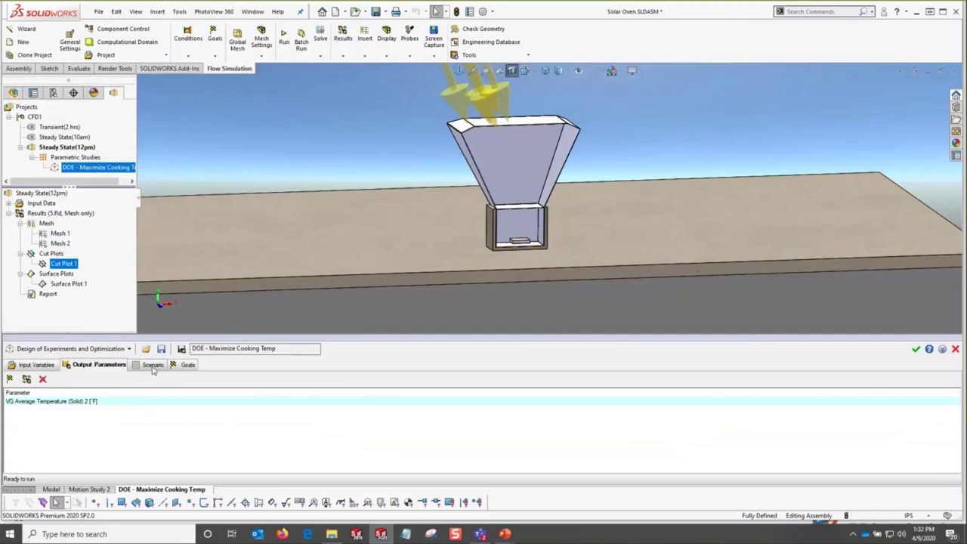
pyautogui.click(153, 365)
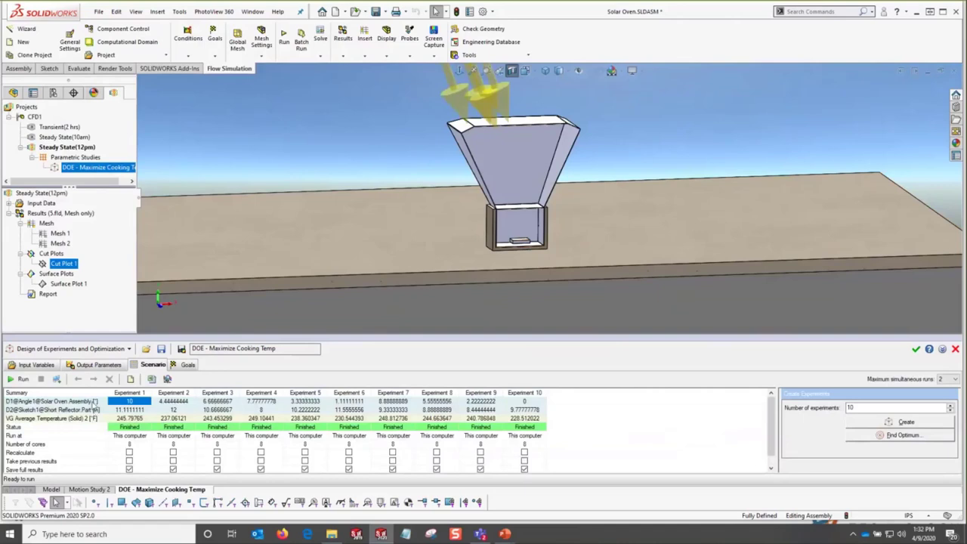
pyautogui.click(92, 401)
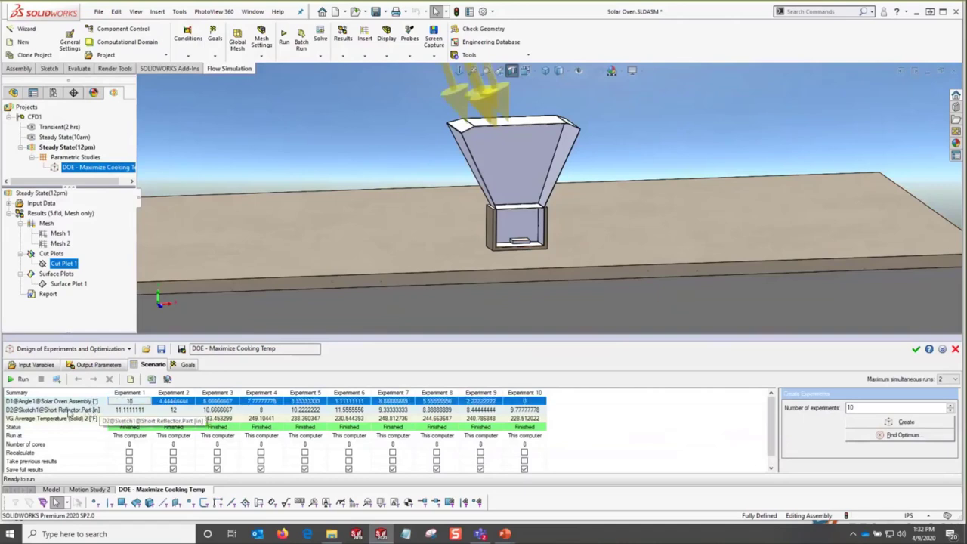
pyautogui.click(70, 411)
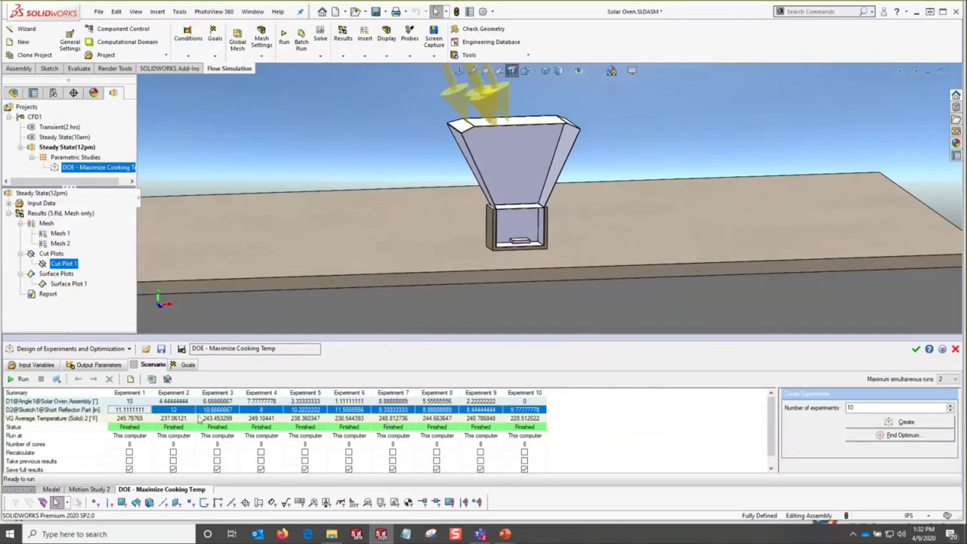
pyautogui.click(82, 420)
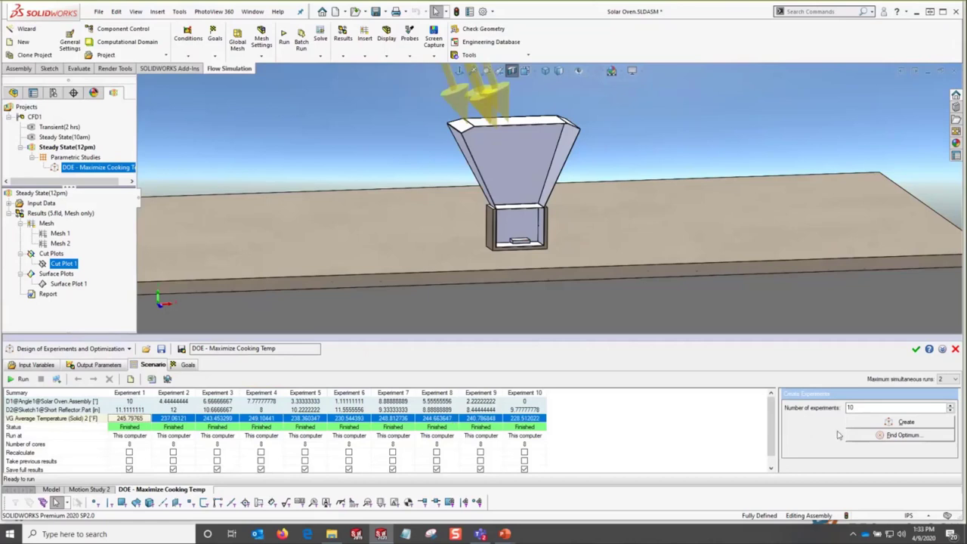
# Step: Find the optimum that maximizes VG Average Temperature (Solid) 2 and add it to the scenario as an optimal design point
pyautogui.click(893, 440)
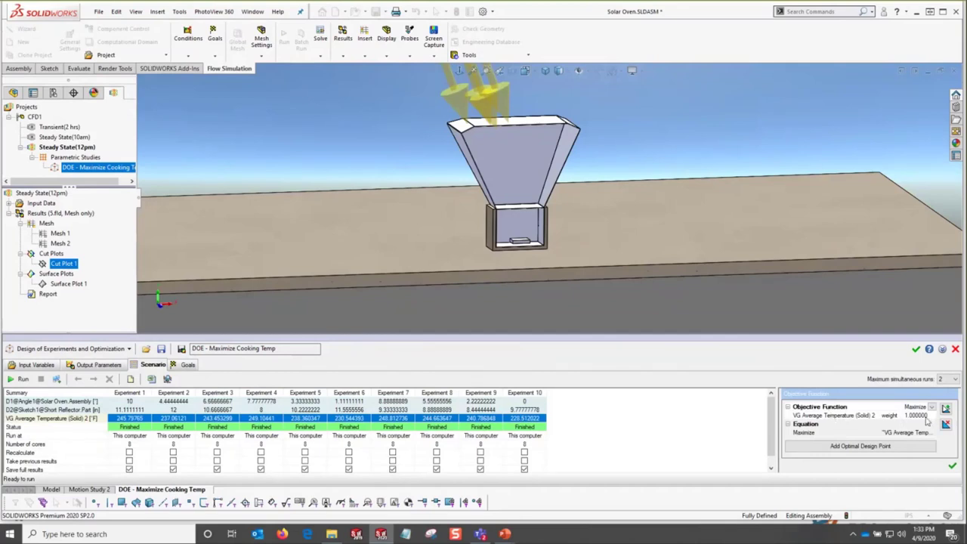
pyautogui.click(860, 447)
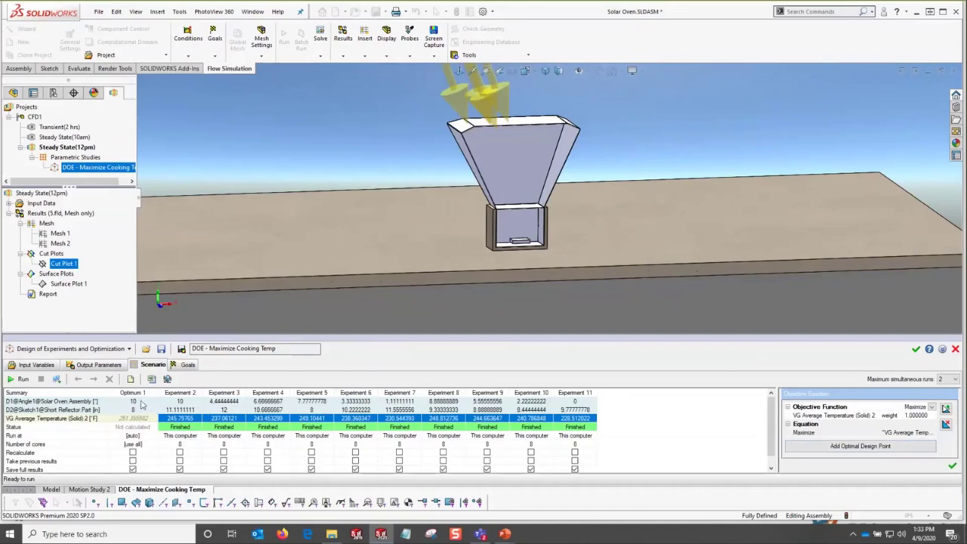
pyautogui.moveTo(529, 121); pyautogui.dragTo(537, 231, button='middle')
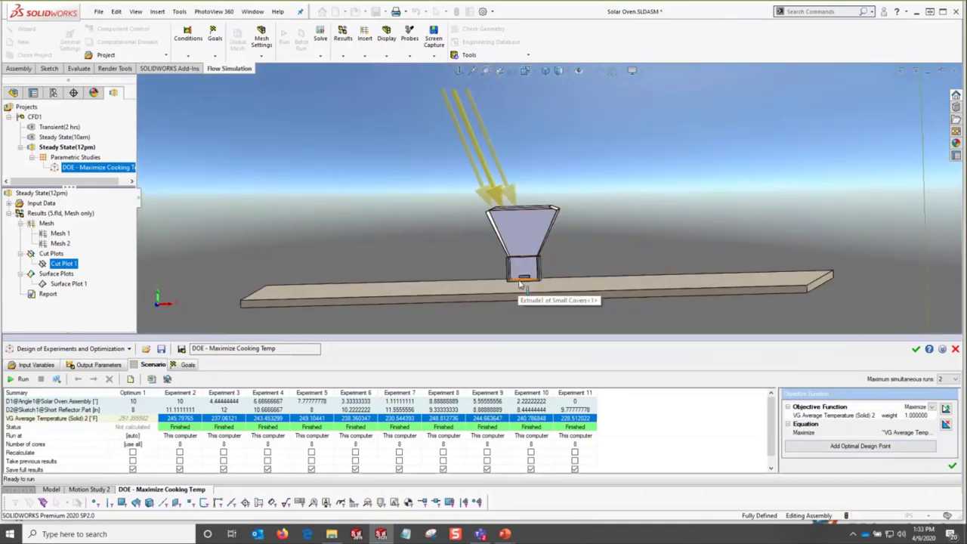
pyautogui.moveTo(520, 284); pyautogui.dragTo(524, 273, button='middle')
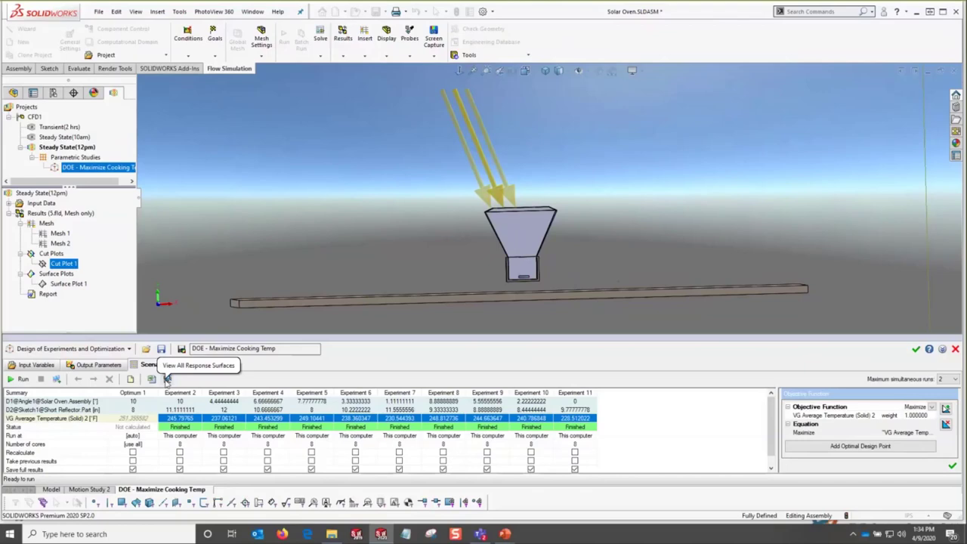
# Step: View all response surfaces, enlarge and rotate the VG Average Temperature (Solid) 2 surface to examine it, and close the viewer
pyautogui.click(168, 379)
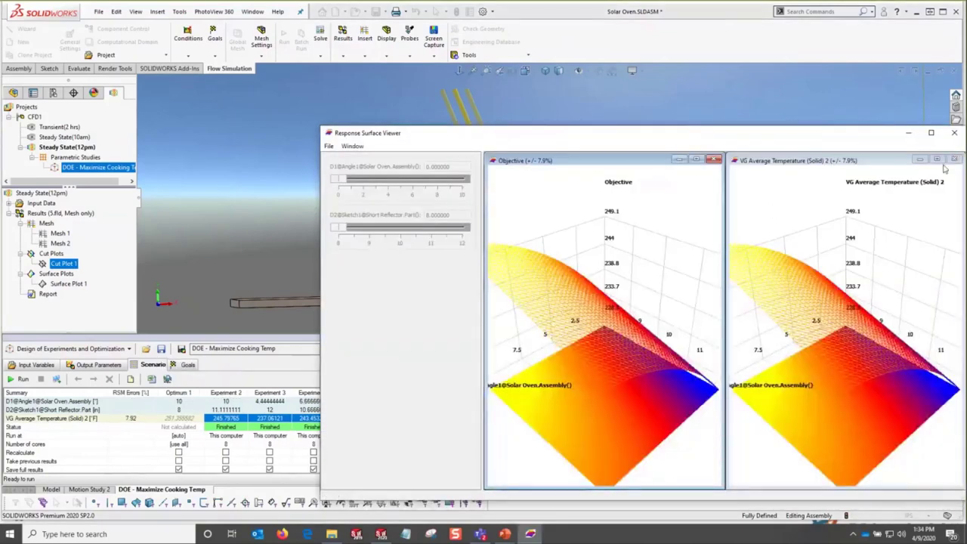
pyautogui.click(937, 160)
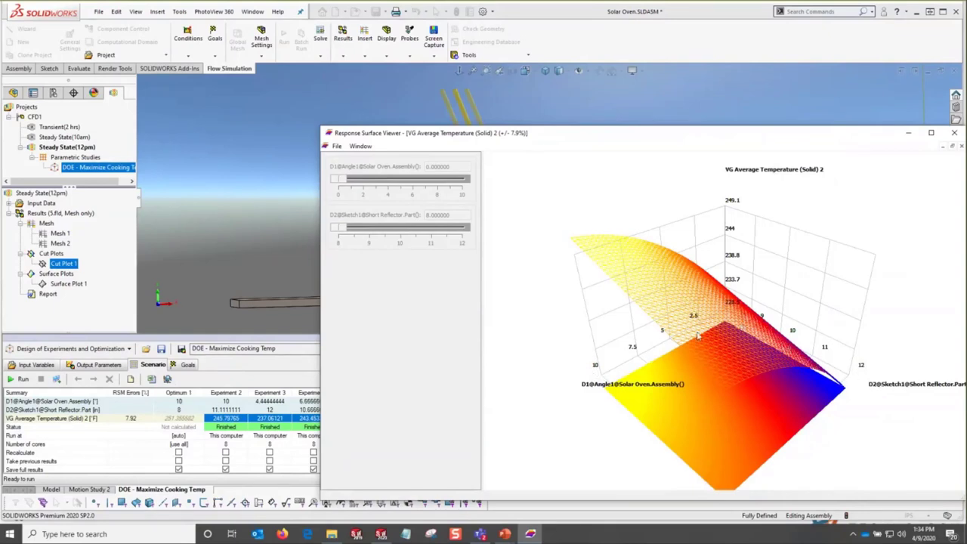
pyautogui.moveTo(624, 339); pyautogui.dragTo(829, 153)
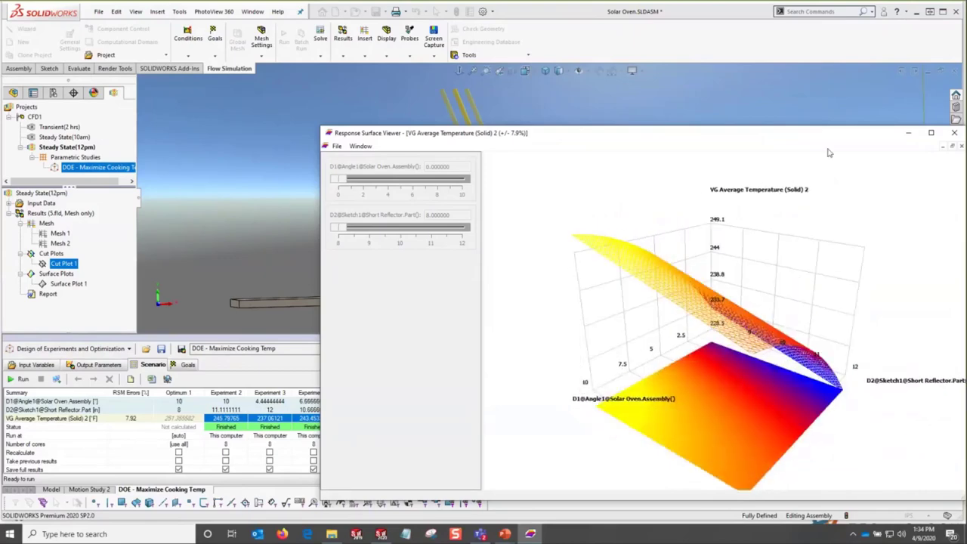
pyautogui.click(953, 134)
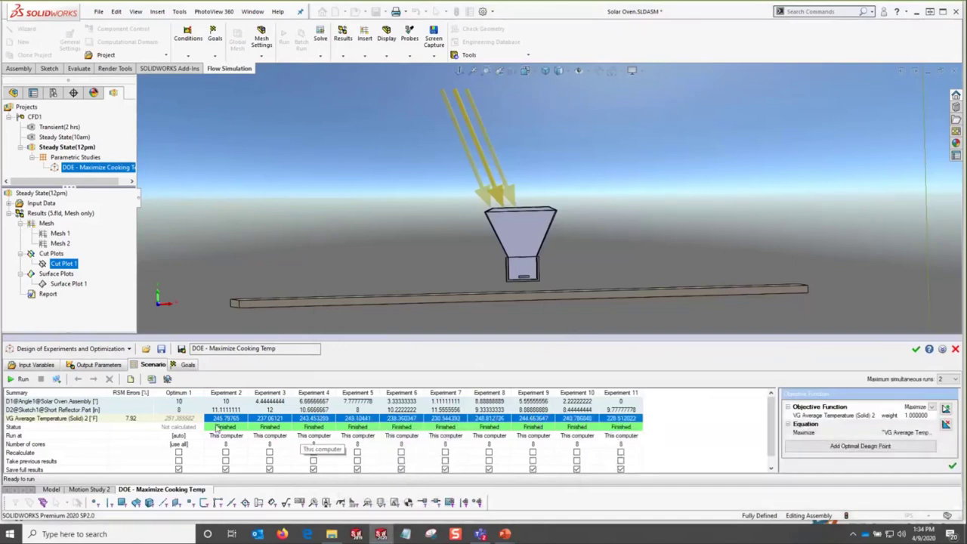
# Step: Create a new project from the Optimum 1 design point, accepting the change to the assembly geometry
pyautogui.rightClick(200, 394)
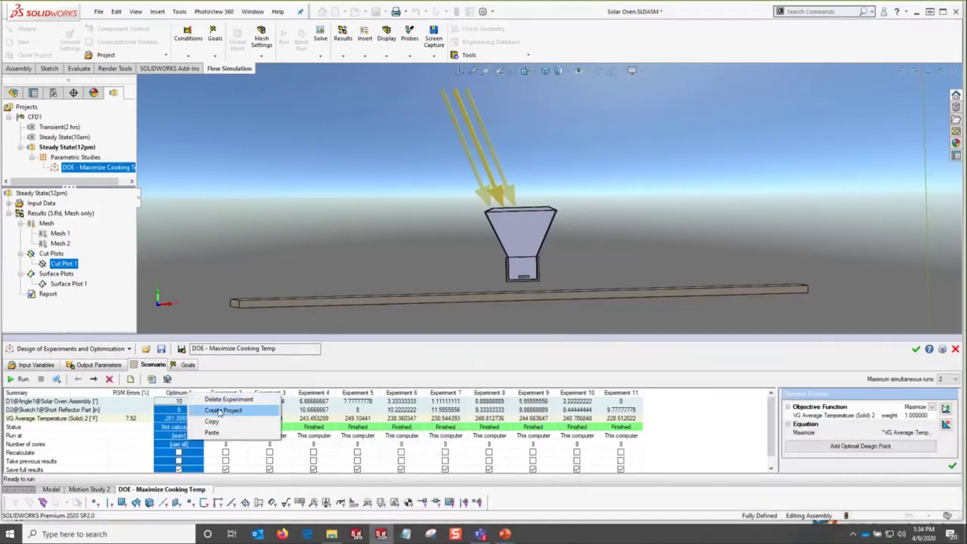
pyautogui.click(220, 410)
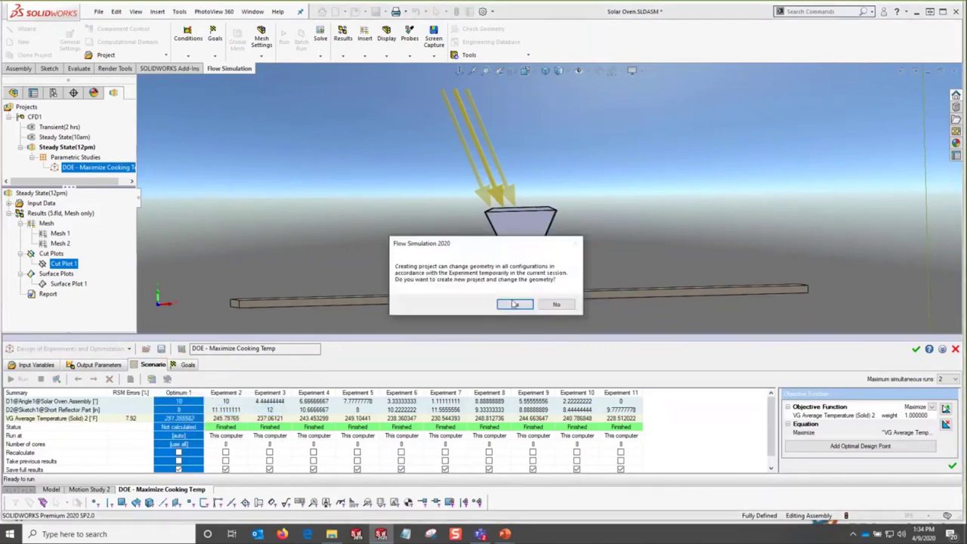
pyautogui.moveTo(467, 244); pyautogui.dragTo(373, 215)
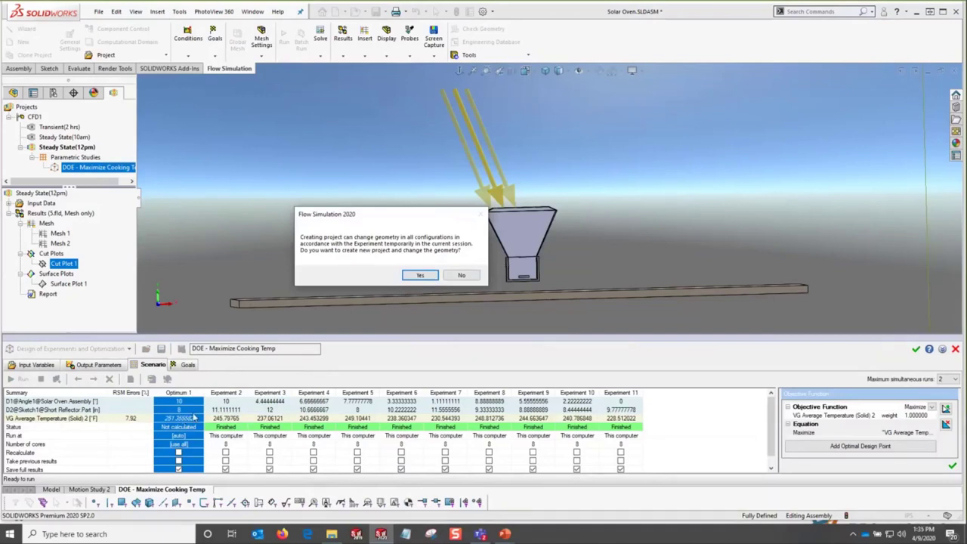
pyautogui.click(420, 275)
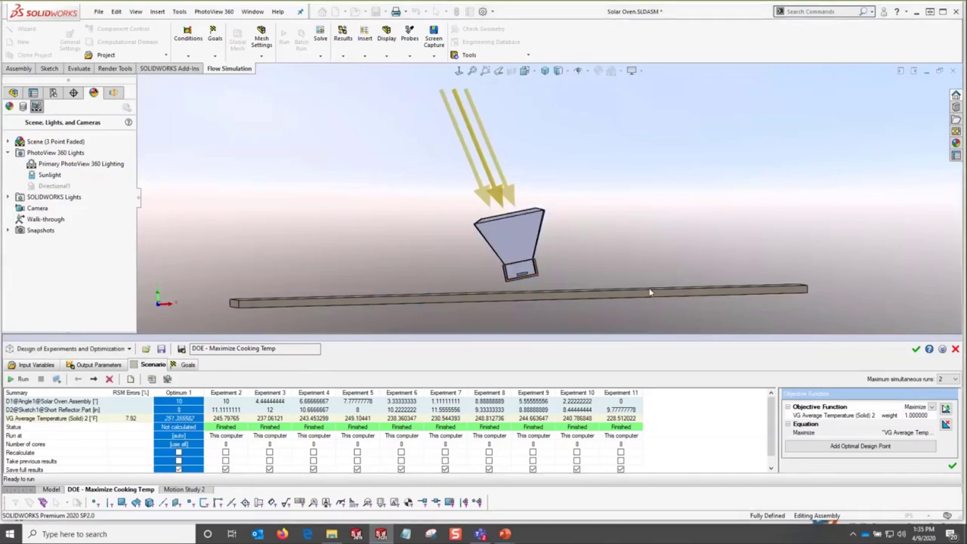
# Step: Close the parametric study and display the Optimum 1 project's Flow Simulation input data to examine it with the tilted oven
pyautogui.click(955, 348)
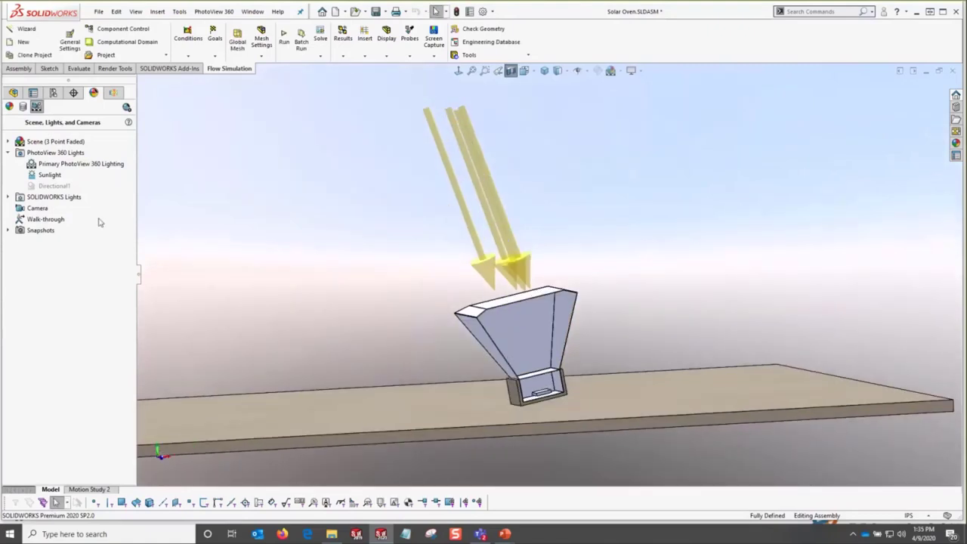
pyautogui.click(113, 93)
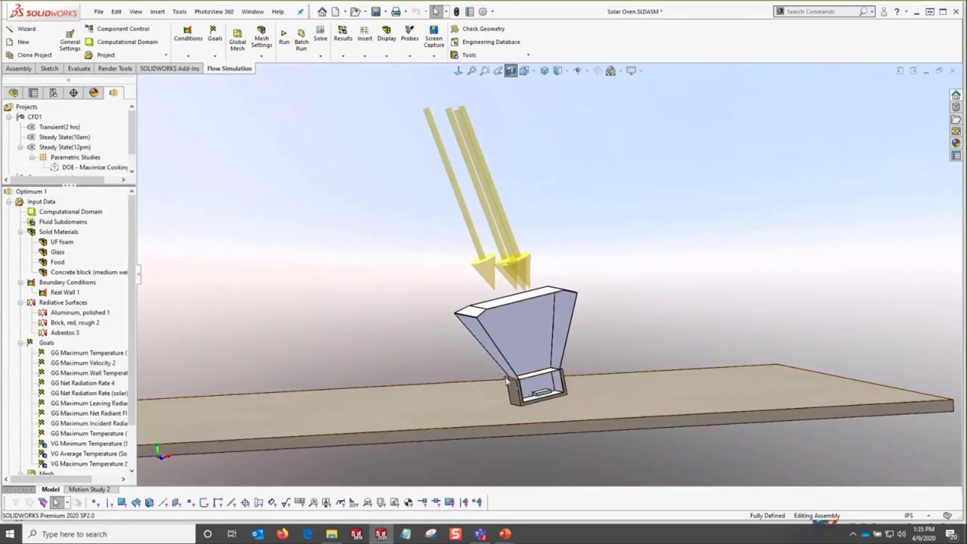
pyautogui.moveTo(503, 378); pyautogui.dragTo(502, 355)
pyautogui.moveTo(502, 356); pyautogui.dragTo(392, 321, button='middle')
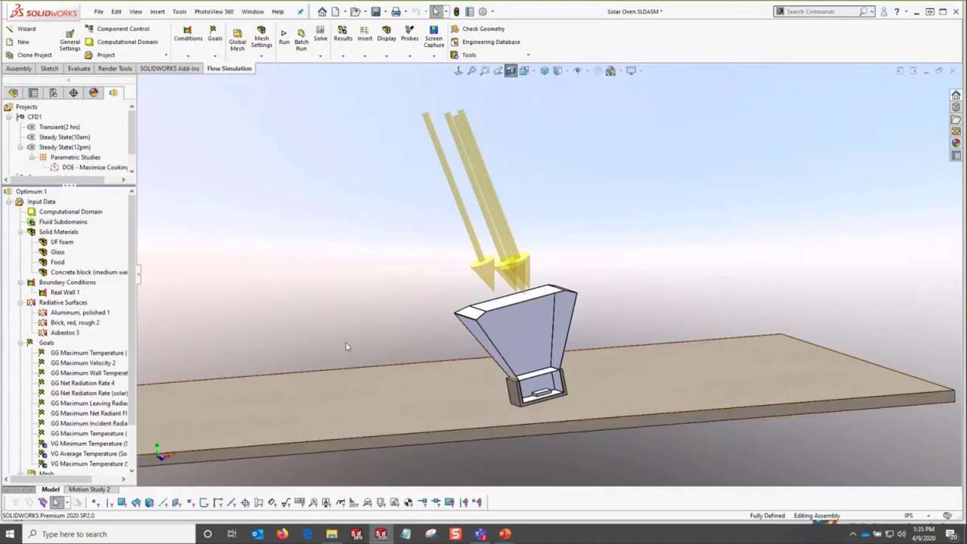
# Step: Review the analysis type, fluids, solids and initial and ambient conditions in Optimum 1's General Settings, and close them without changes
pyautogui.rightClick(43, 204)
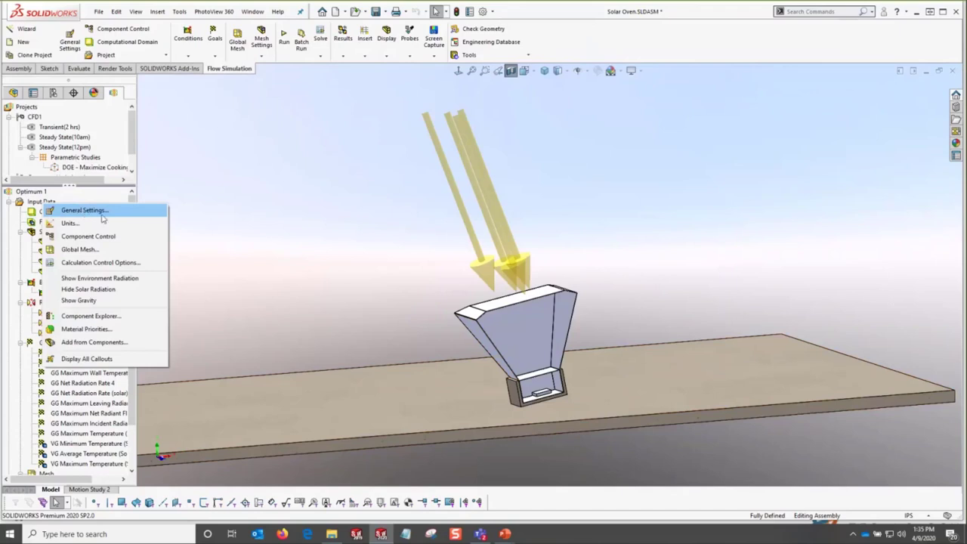
pyautogui.click(102, 216)
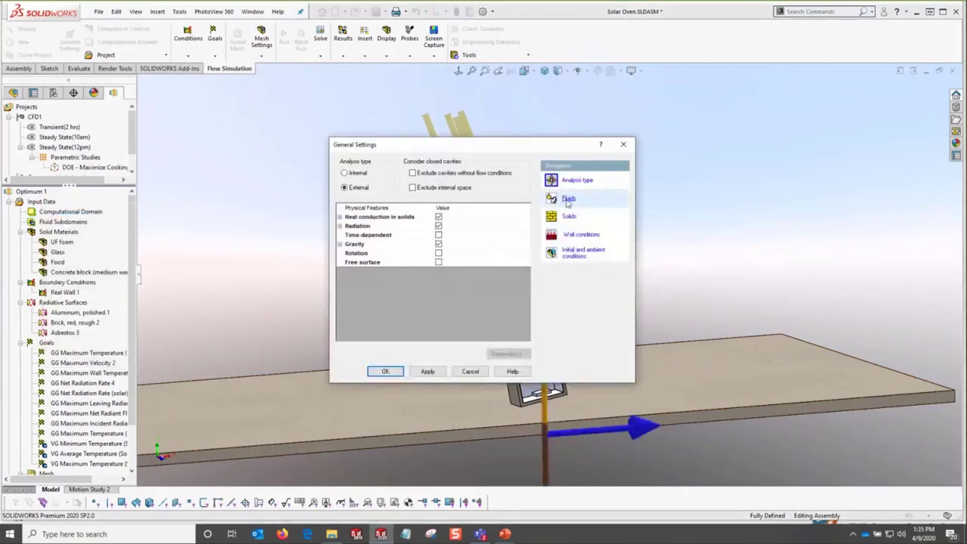
pyautogui.click(568, 200)
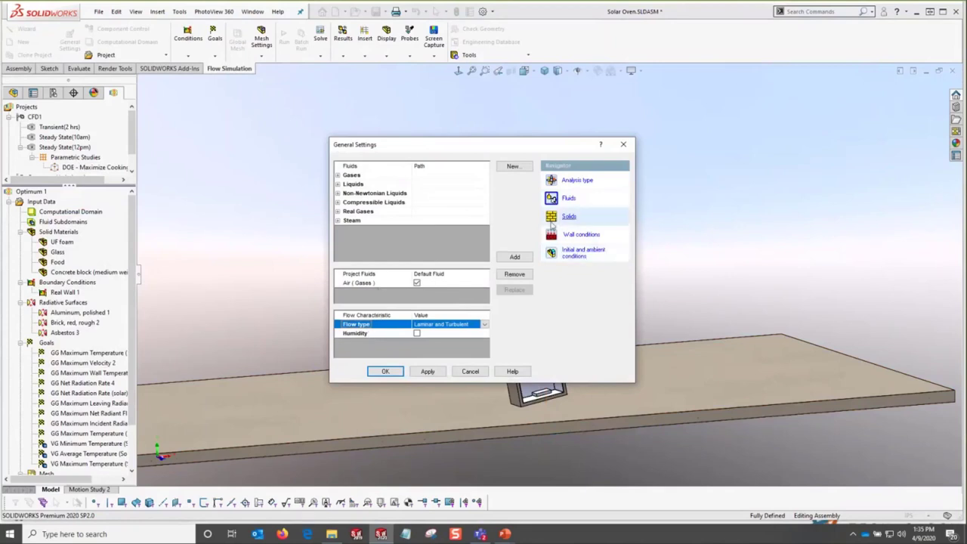
pyautogui.click(565, 219)
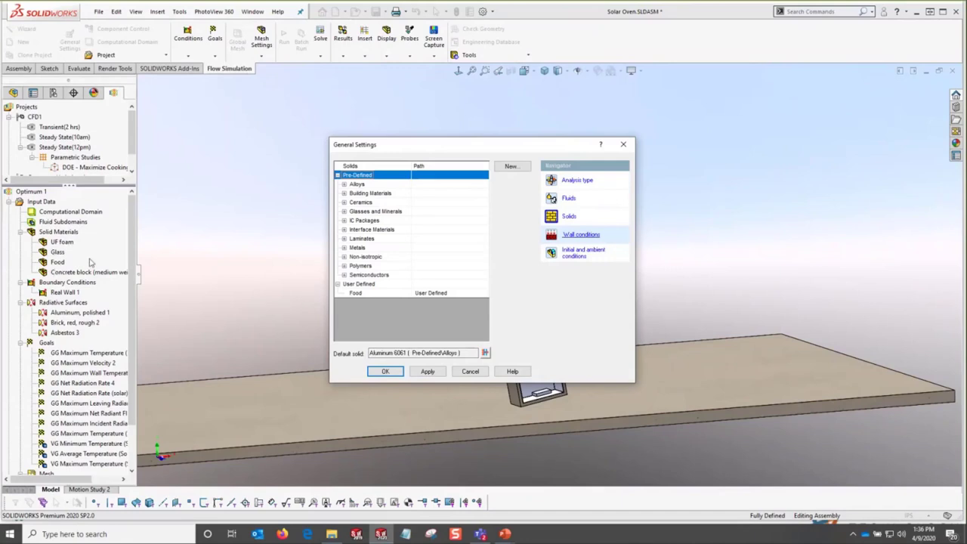
pyautogui.click(581, 253)
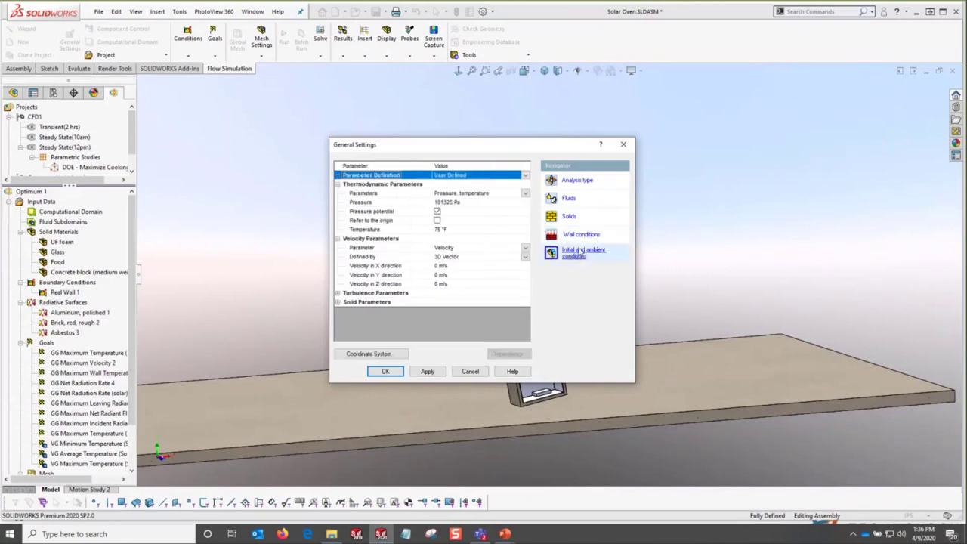
pyautogui.click(470, 371)
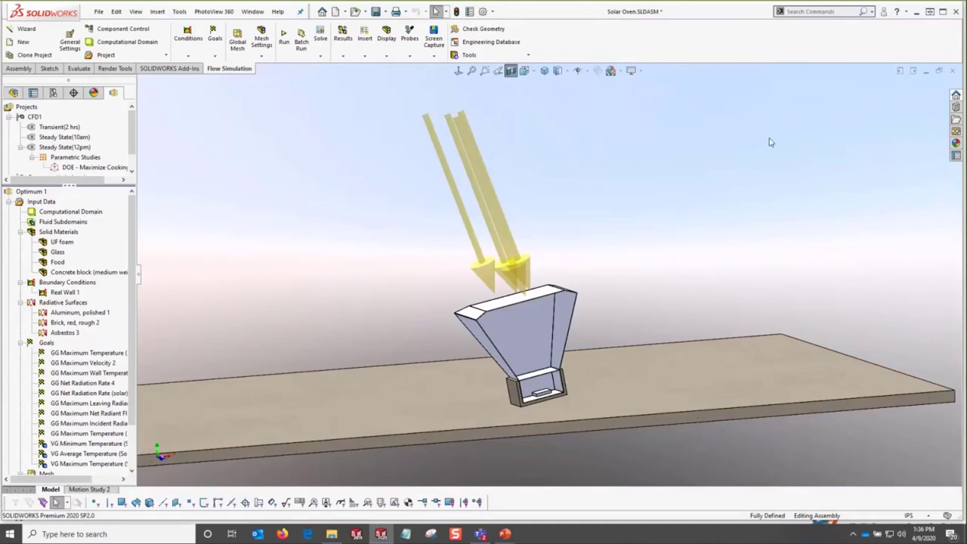
# Step: Close the Solar Oven assembly without saving the modified documents and open the recent Hydraulic Jump part
pyautogui.click(953, 71)
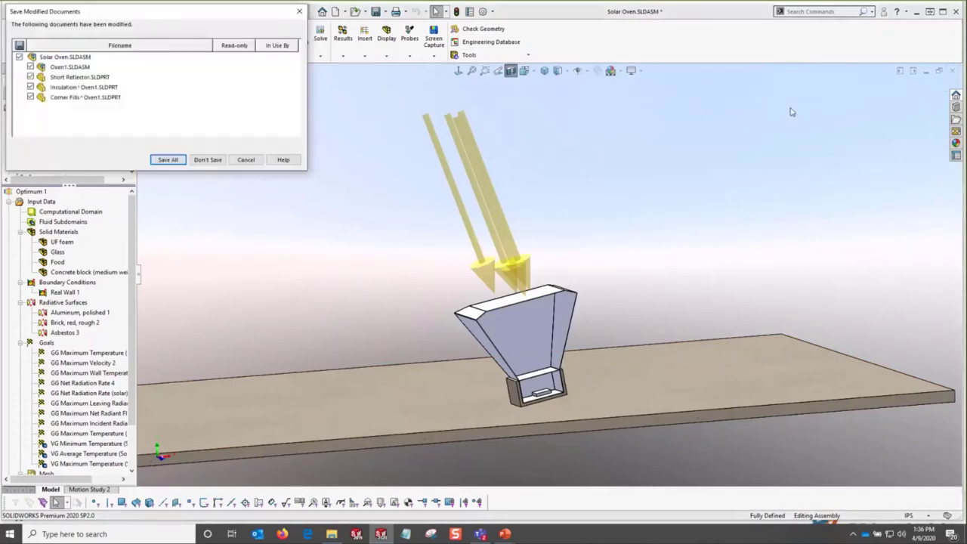
pyautogui.click(207, 160)
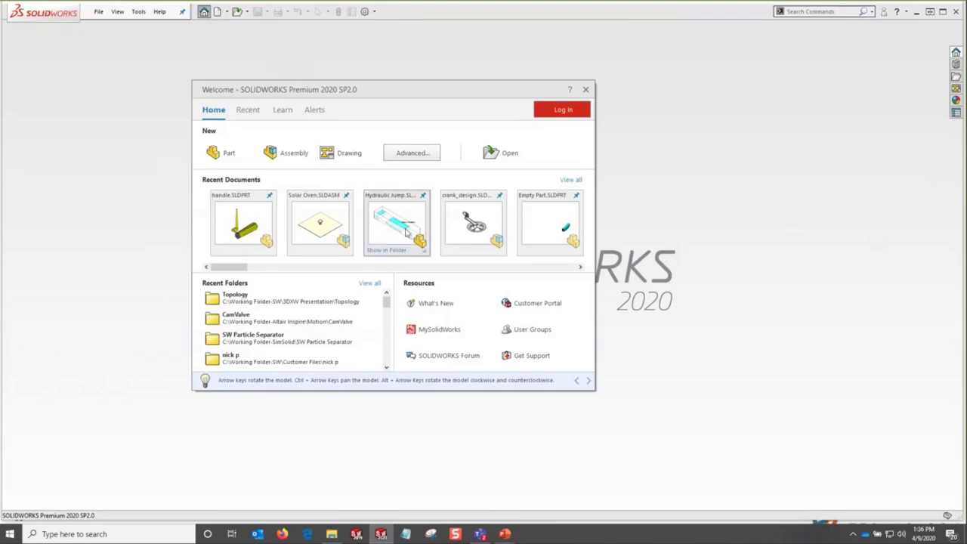
pyautogui.moveTo(402, 231)
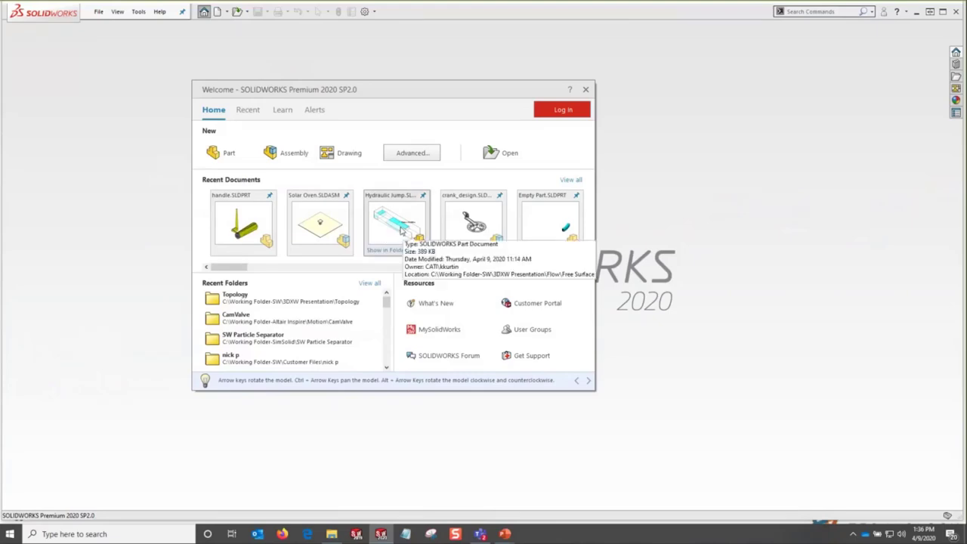
pyautogui.click(401, 230)
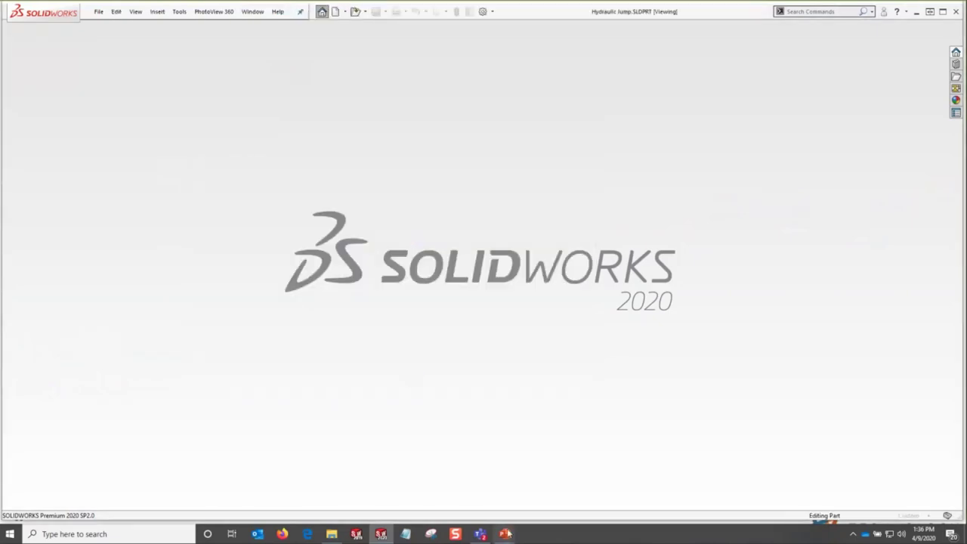
# Step: Switch to the running PowerPoint slide show with the Solar Oven heat flux plot
pyautogui.moveTo(506, 538)
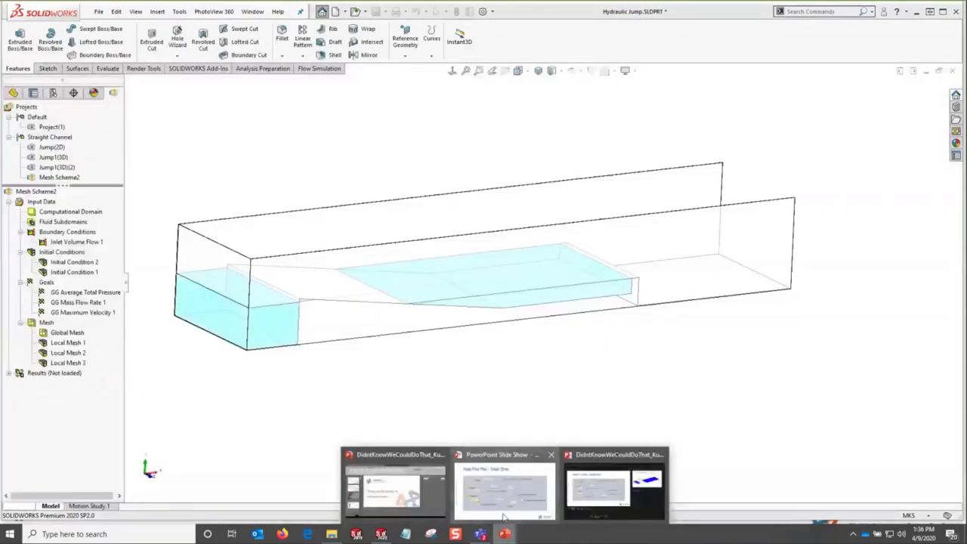
pyautogui.click(507, 483)
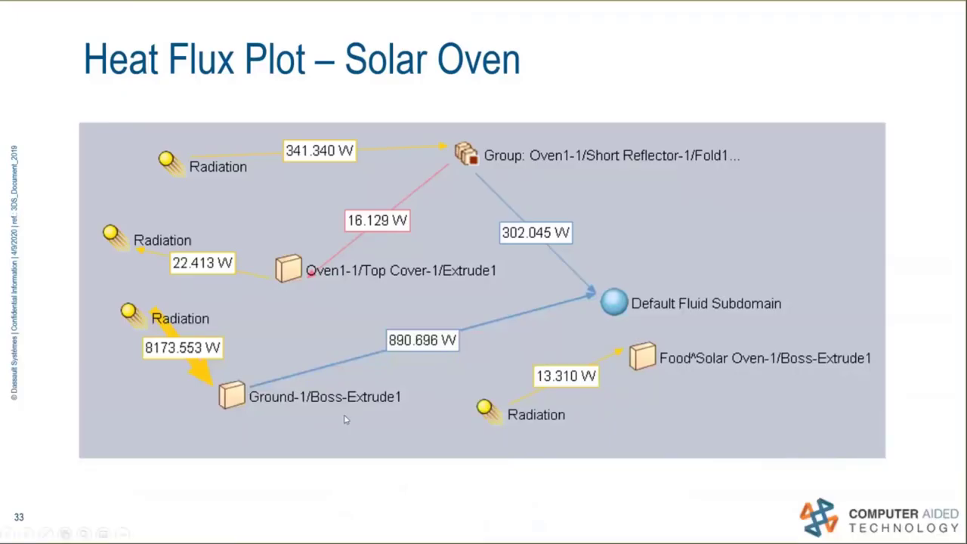
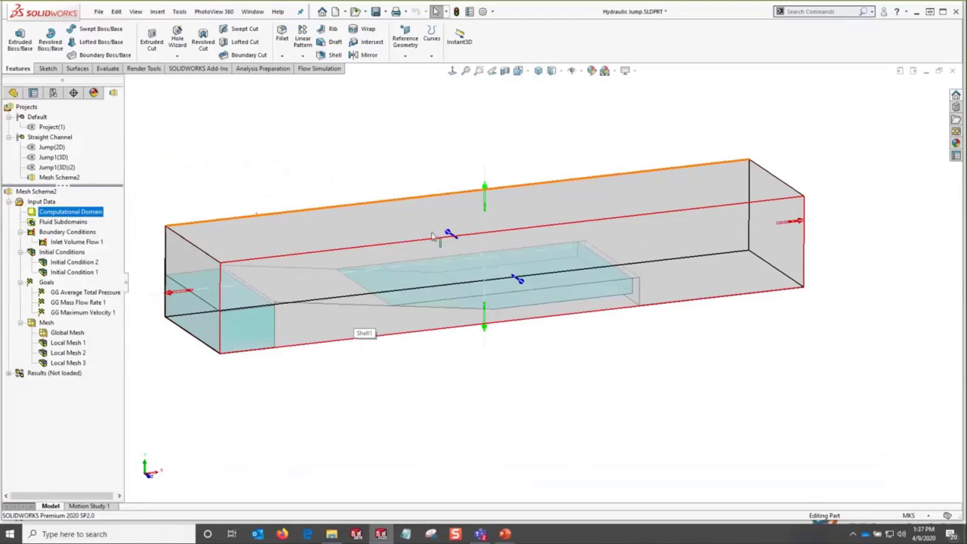
# Step: Examine the Hydraulic Jump channel from several angles, highlighting both initial condition water regions and the inlet volume flow boundary condition
pyautogui.click(385, 168)
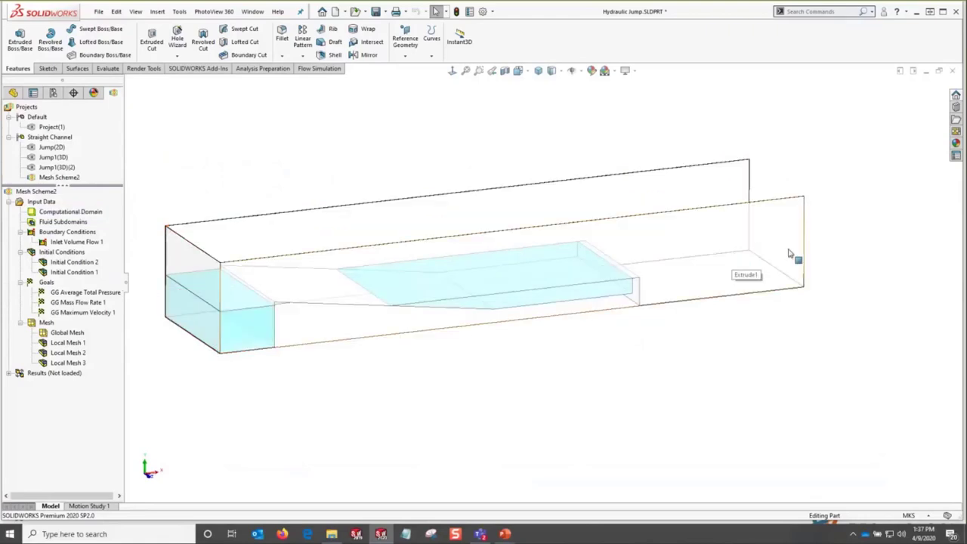
pyautogui.moveTo(795, 257); pyautogui.dragTo(710, 309, button='middle')
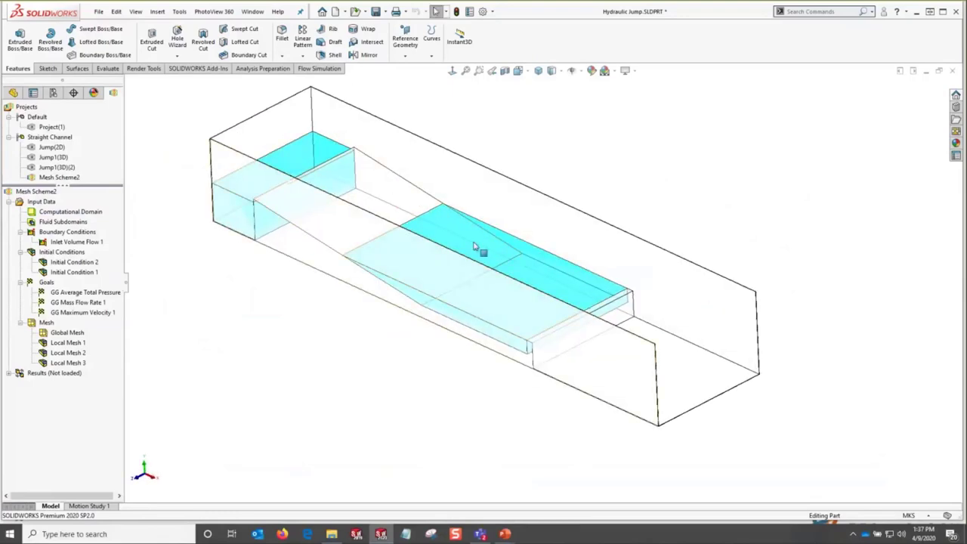
pyautogui.moveTo(466, 244); pyautogui.dragTo(335, 237, button='middle')
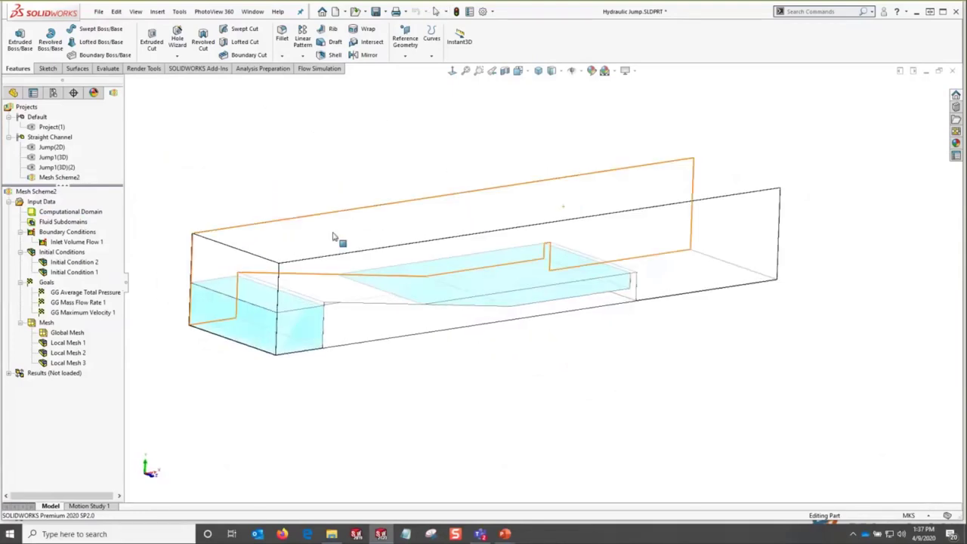
pyautogui.click(89, 265)
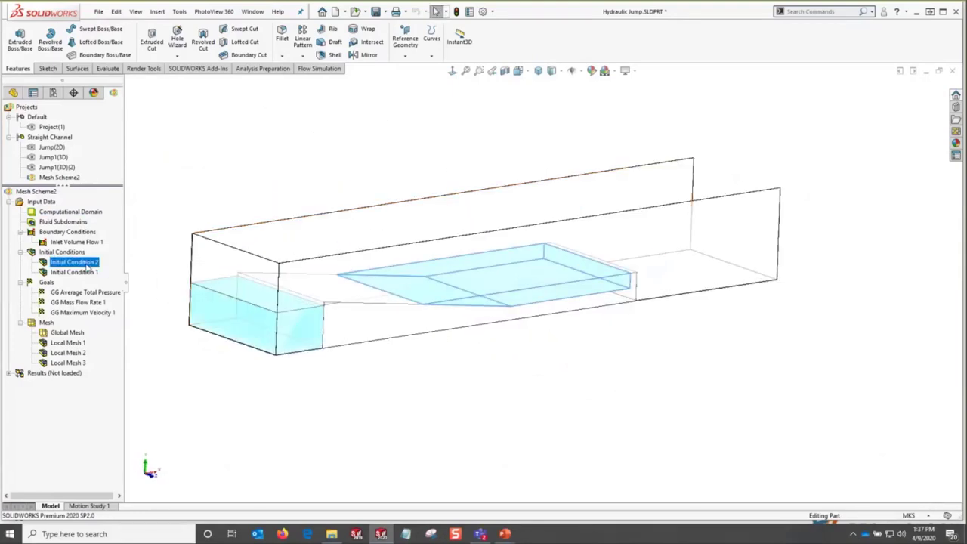
pyautogui.click(83, 272)
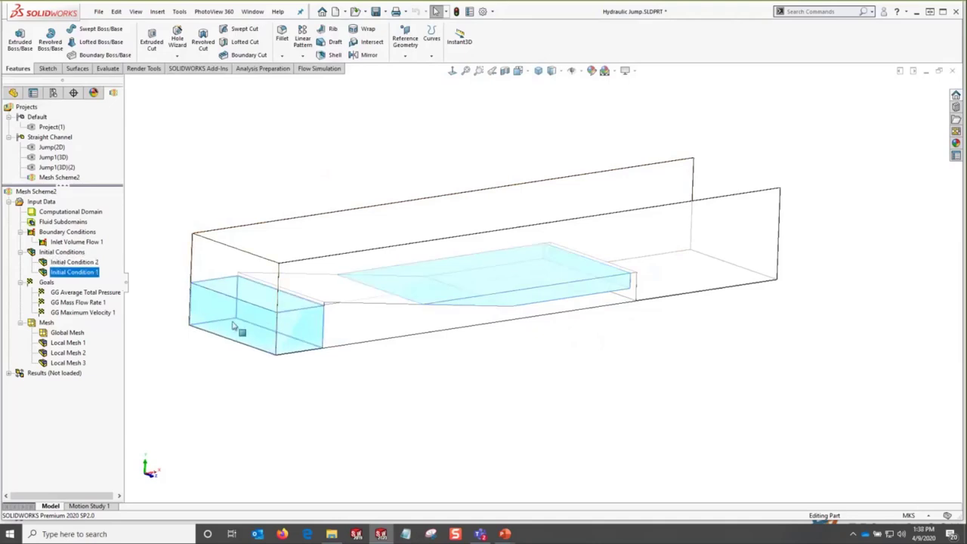
pyautogui.click(97, 244)
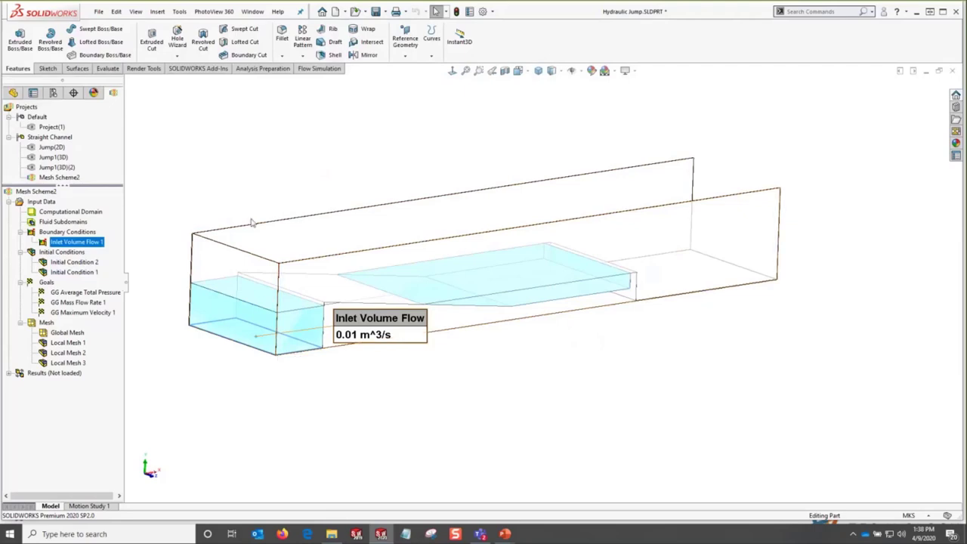
pyautogui.click(178, 315)
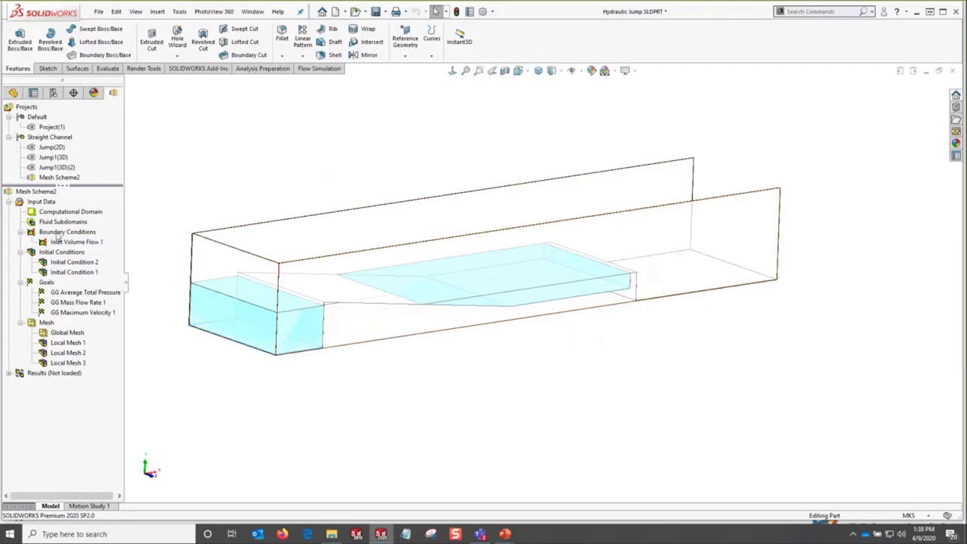
# Step: Review the analysis type and physical features in Mesh Scheme2's General Settings and close them without changes
pyautogui.rightClick(42, 202)
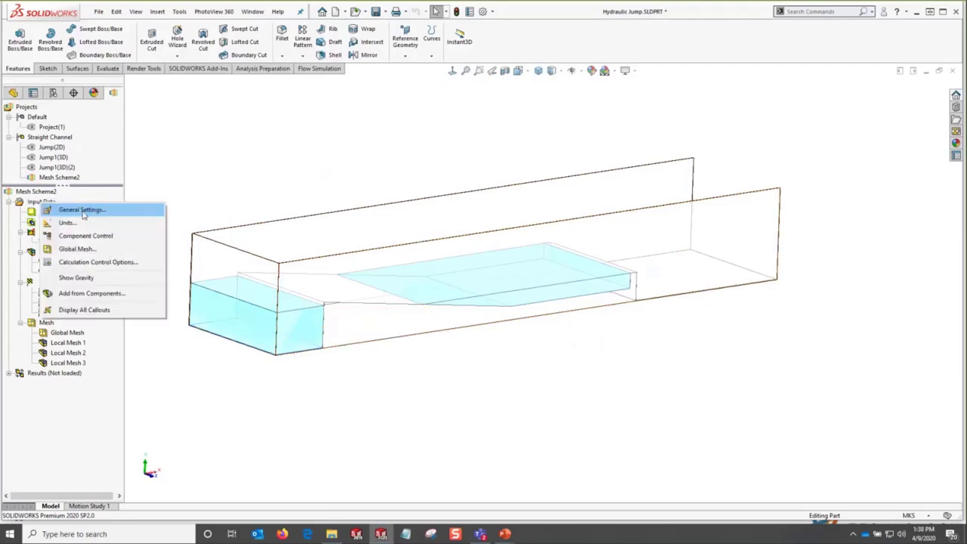
pyautogui.click(81, 210)
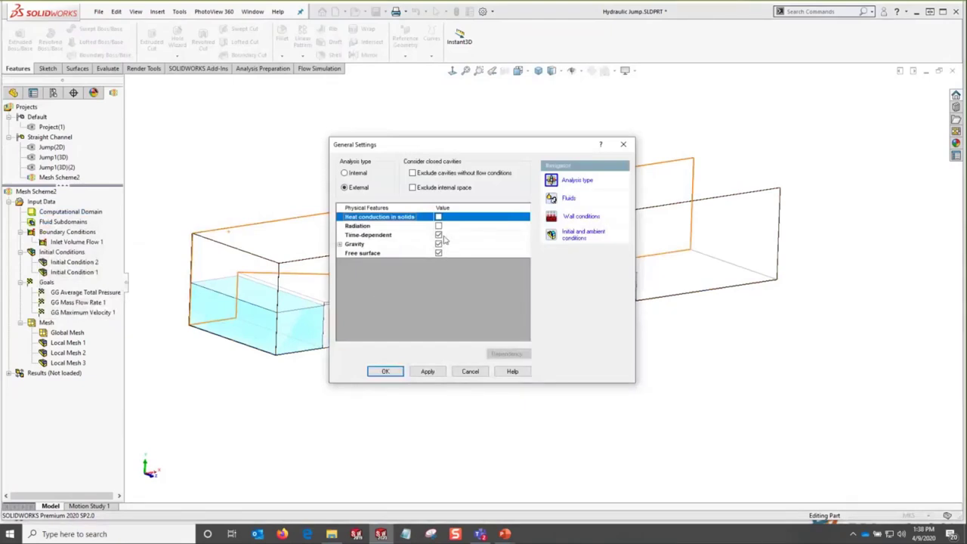
pyautogui.click(470, 371)
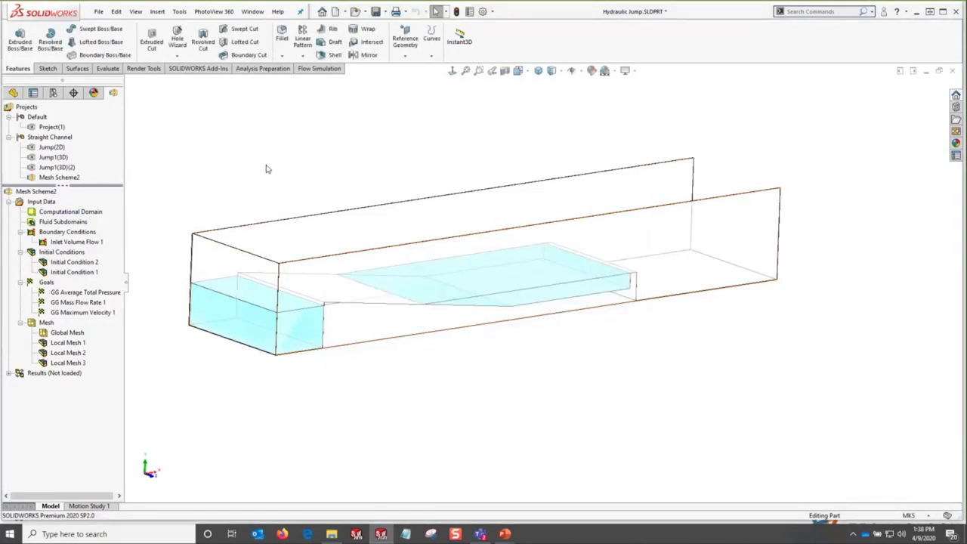
# Step: Expand the Mesh Scheme2 results to look through the available plots, and load the calculation results
pyautogui.click(10, 373)
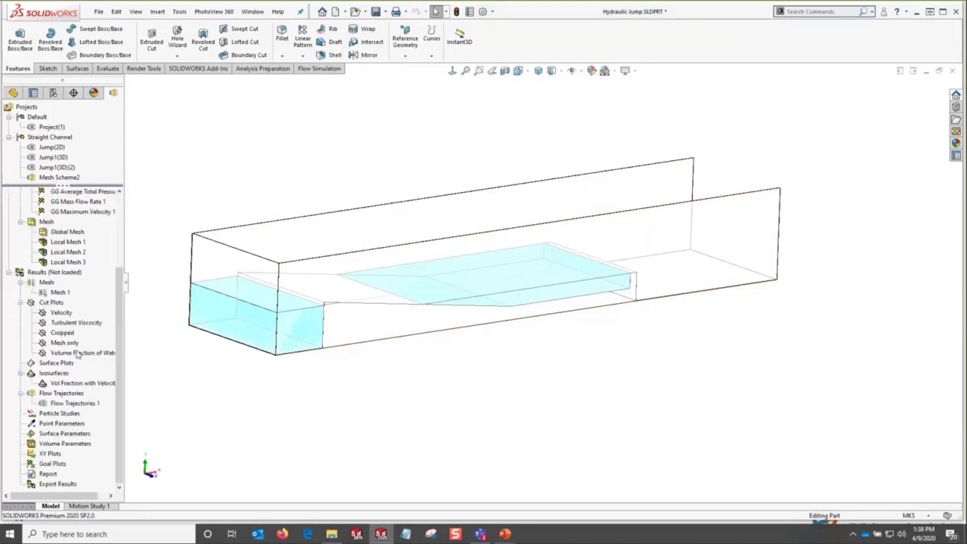
pyautogui.moveTo(119, 308); pyautogui.dragTo(119, 298)
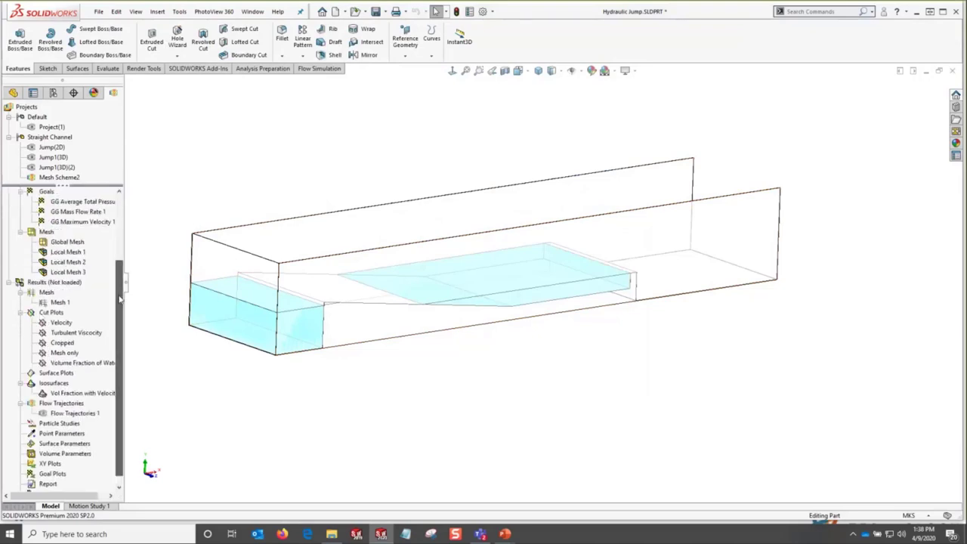
pyautogui.scroll(3, 91, 291)
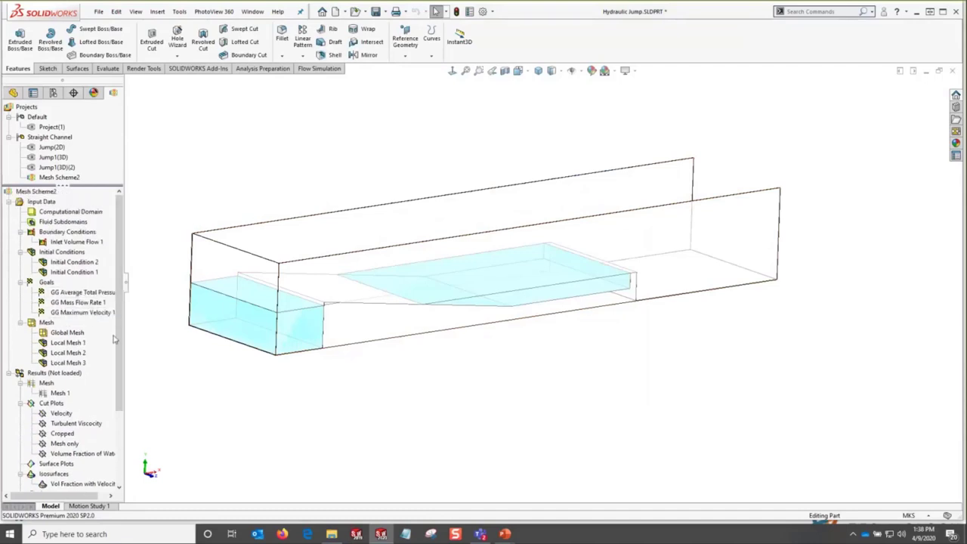
pyautogui.moveTo(119, 341); pyautogui.dragTo(119, 352)
pyautogui.scroll(-2, 75, 298)
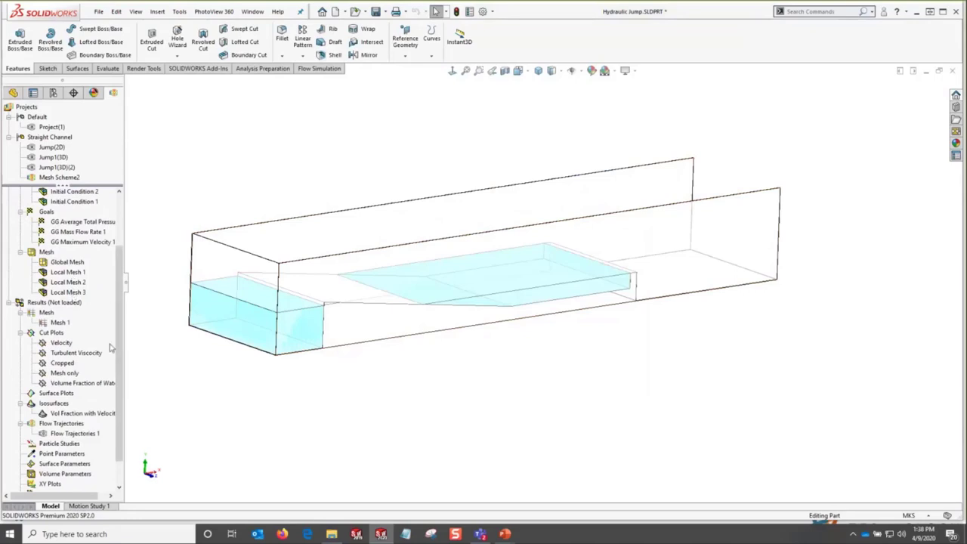
pyautogui.rightClick(62, 324)
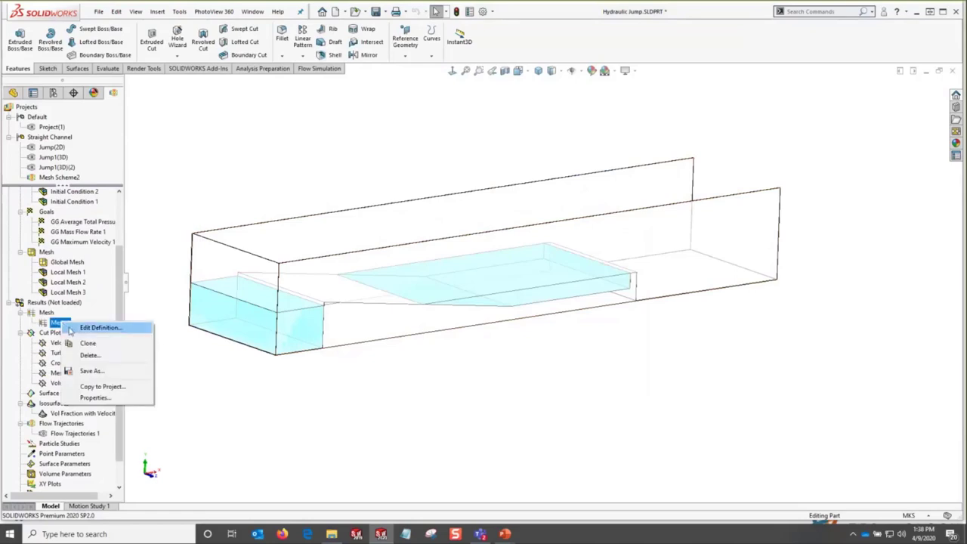
pyautogui.rightClick(54, 303)
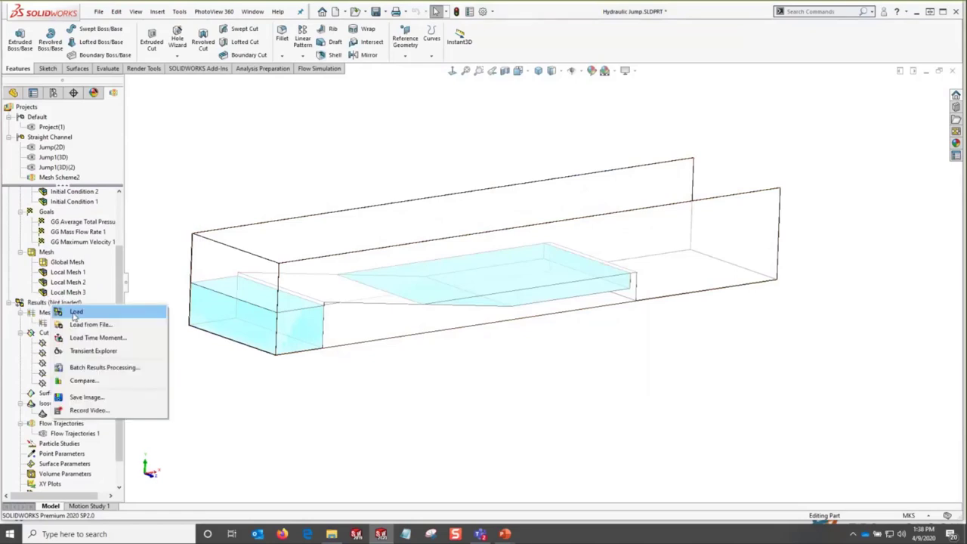
pyautogui.click(75, 312)
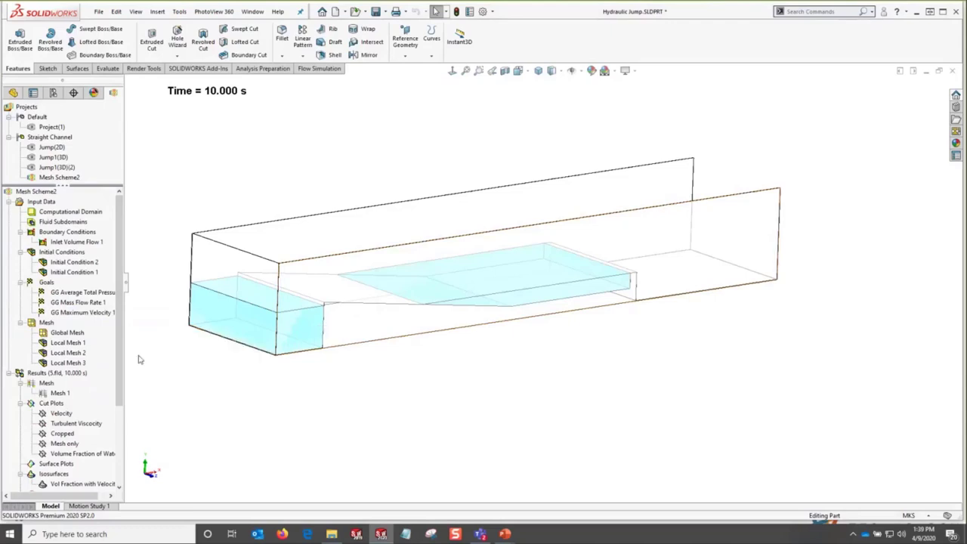
# Step: Show the Mesh 1 plot, examine its refinement levels along the ramp and weir from the front, and hide it
pyautogui.rightClick(66, 394)
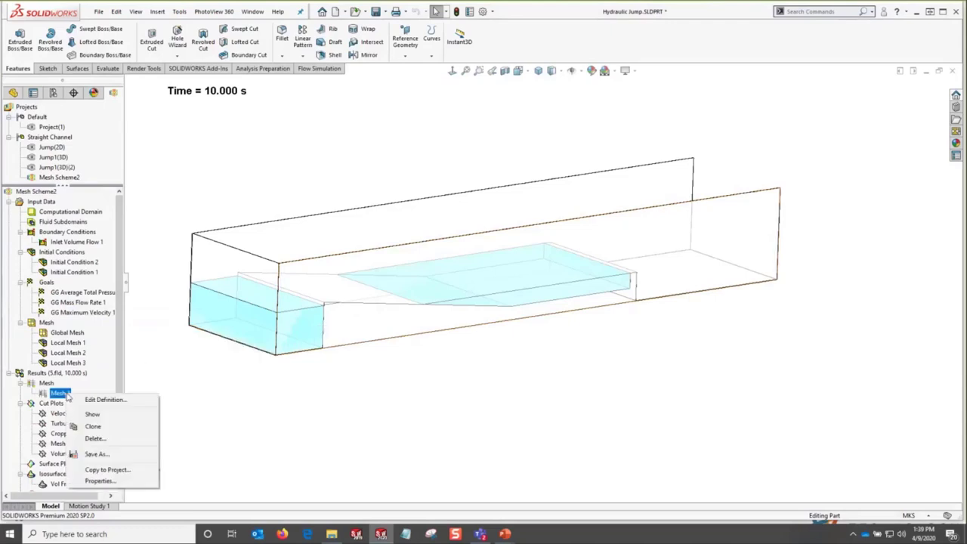
pyautogui.click(115, 414)
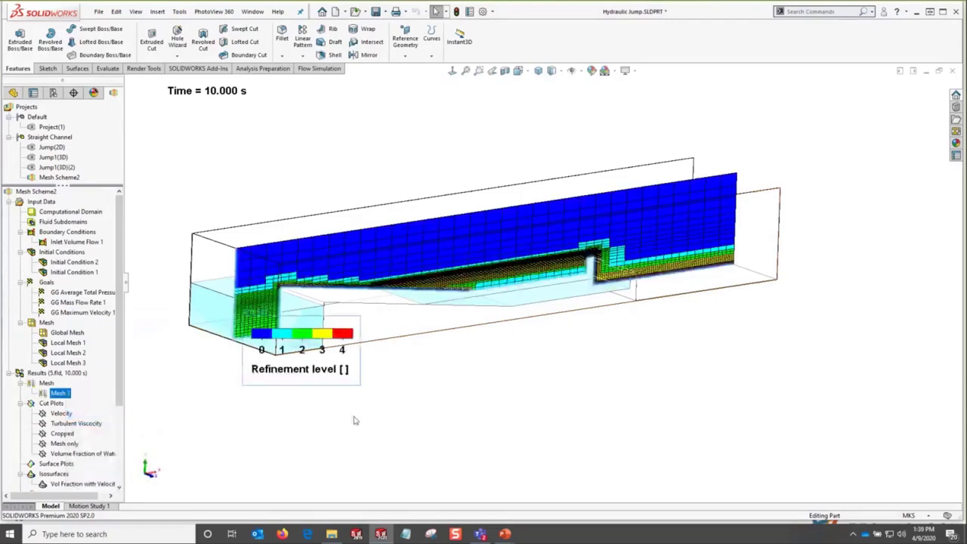
pyautogui.hotkey('ctrl', '1')
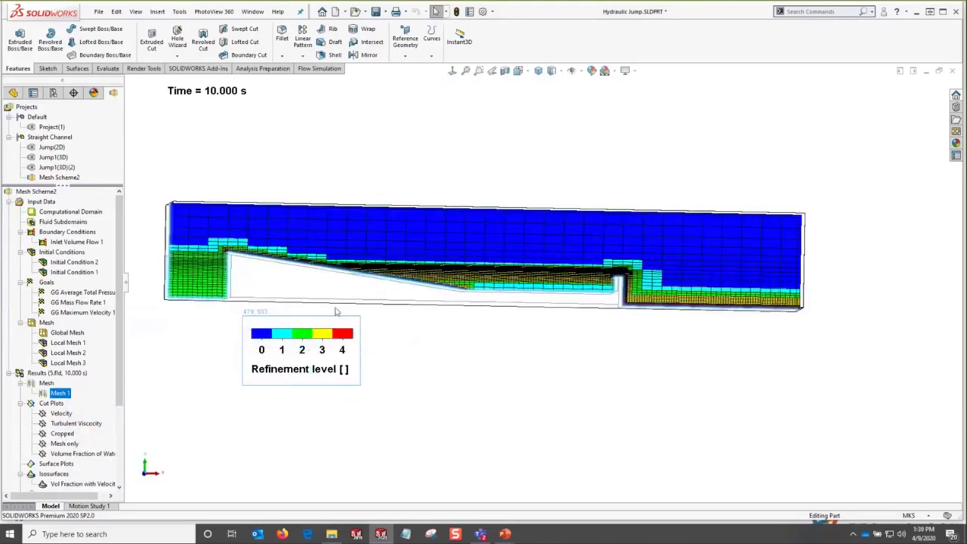
pyautogui.scroll(-4, 453, 265)
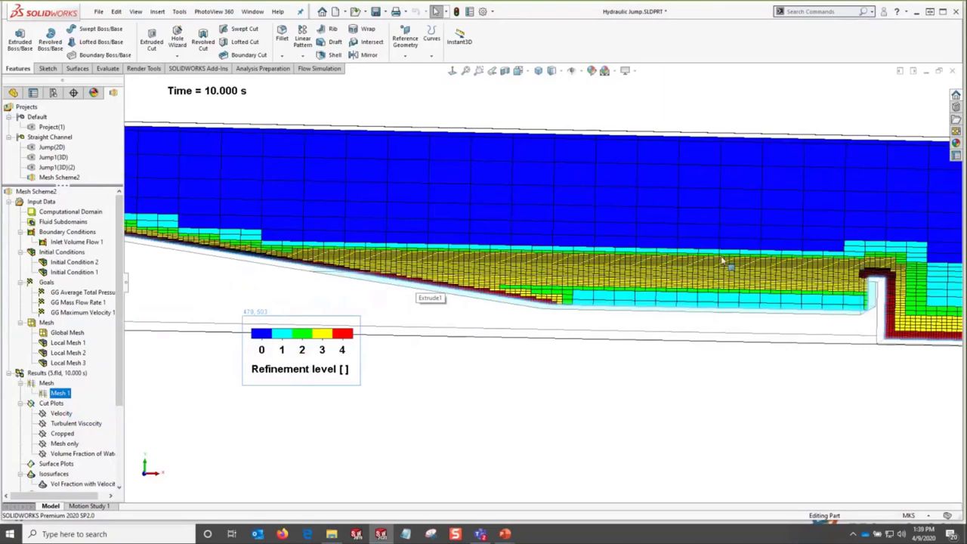
pyautogui.rightClick(63, 394)
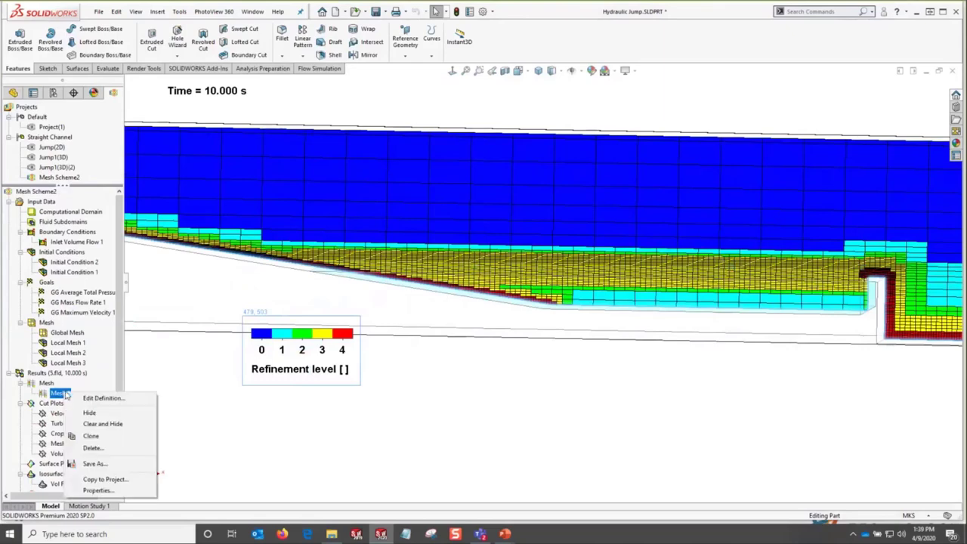
pyautogui.click(86, 413)
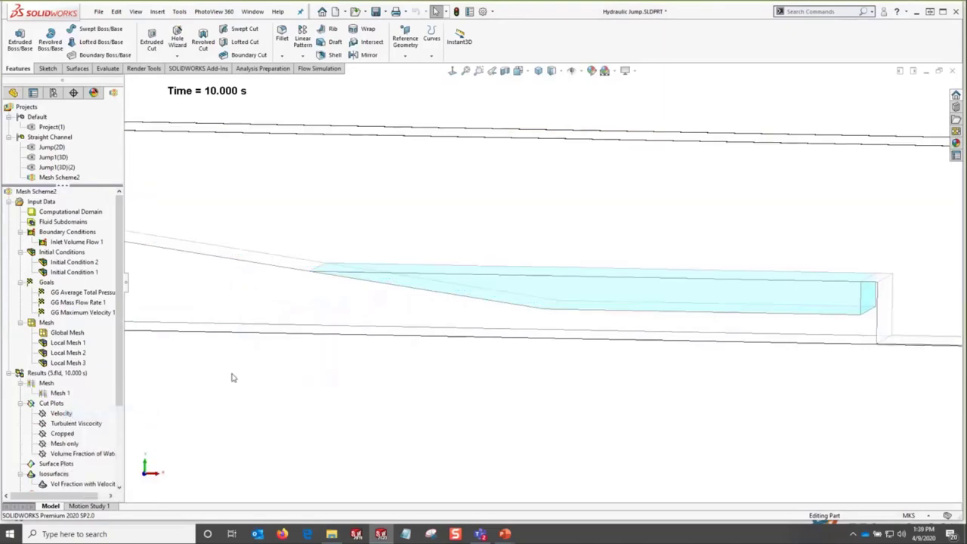
# Step: Show the Vol Fraction with Velocity isosurface and tilt the channel to examine the water surface from above
pyautogui.hotkey('ctrl', '7')
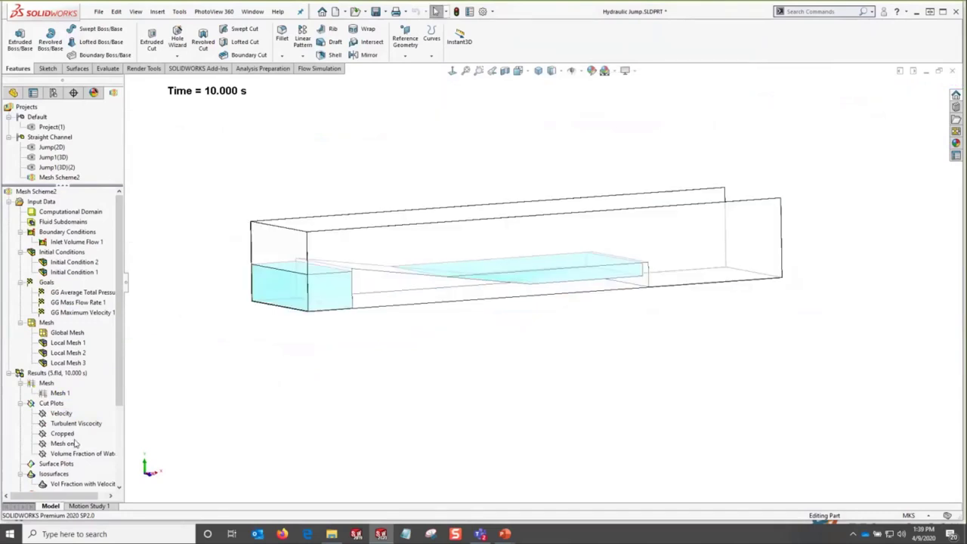
pyautogui.moveTo(118, 404); pyautogui.dragTo(125, 424)
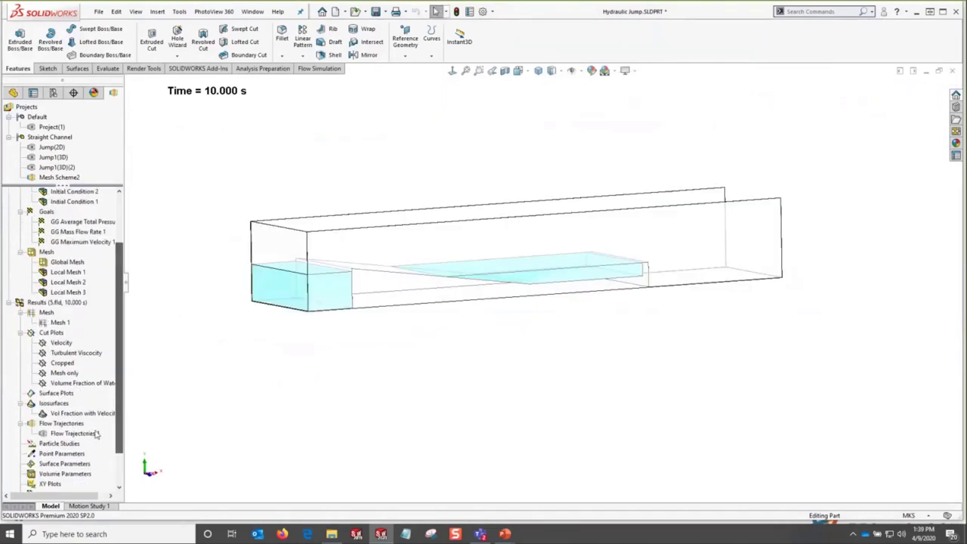
pyautogui.rightClick(73, 415)
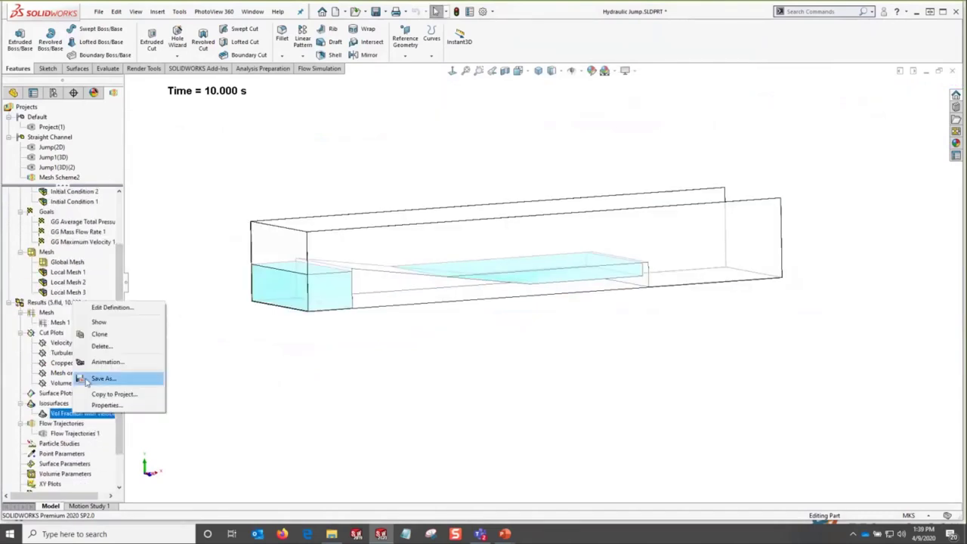
pyautogui.click(99, 323)
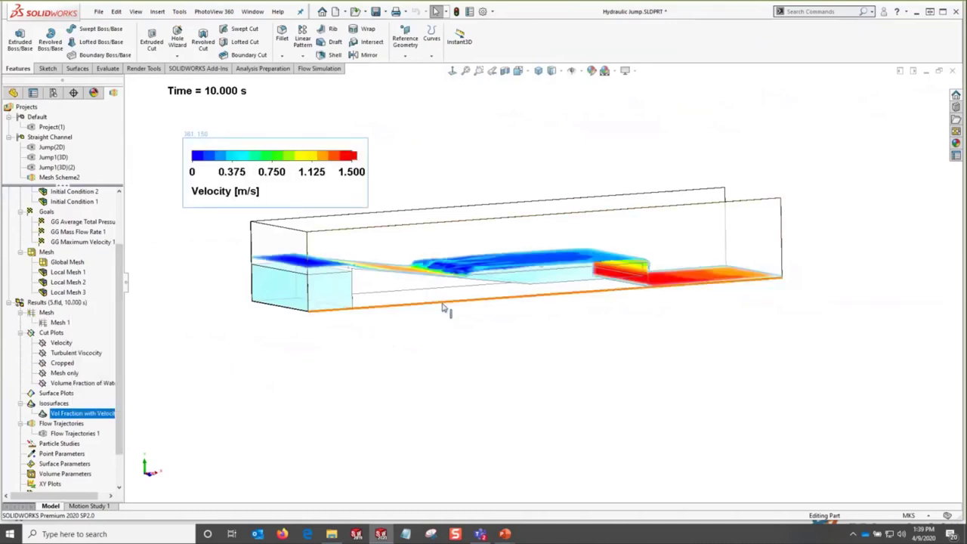
pyautogui.moveTo(458, 284); pyautogui.dragTo(462, 309, button='middle')
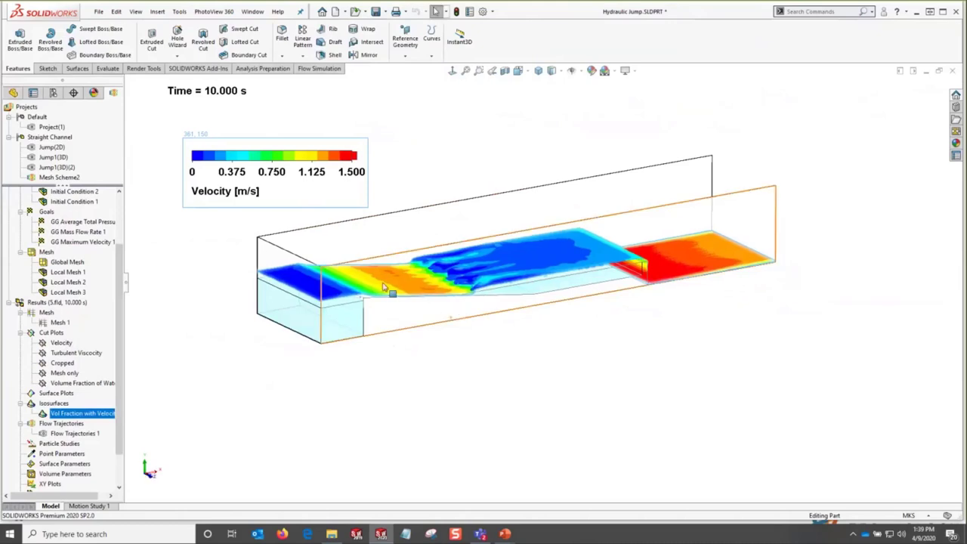
# Step: Examine the velocity isosurface along the jump, and show the Volume Fraction of Water cut plot viewed from the front
pyautogui.moveTo(630, 231); pyautogui.dragTo(518, 253, button='middle')
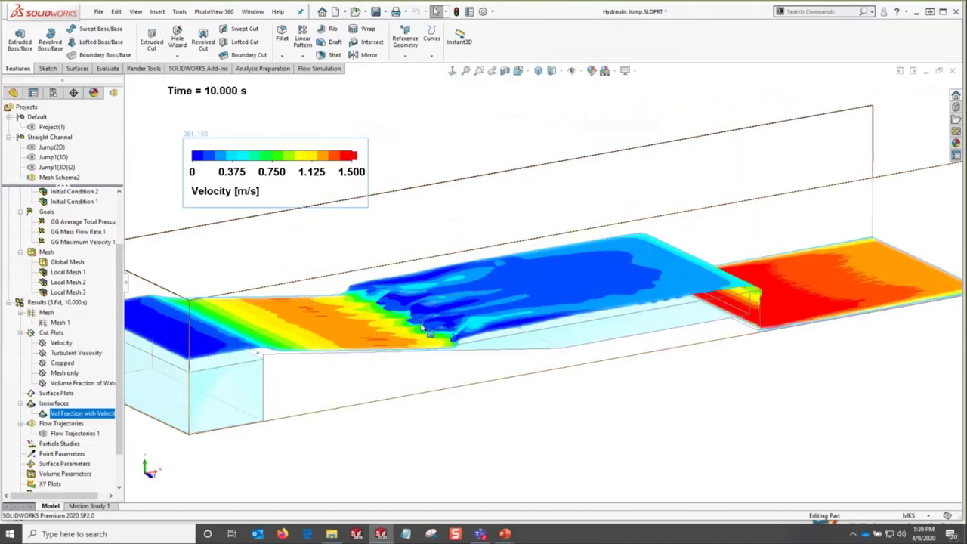
pyautogui.moveTo(451, 352)
pyautogui.mouseDown(button='middle')
pyautogui.moveTo(425, 306)
pyautogui.moveTo(402, 301)
pyautogui.moveTo(445, 345)
pyautogui.mouseUp(button='middle')
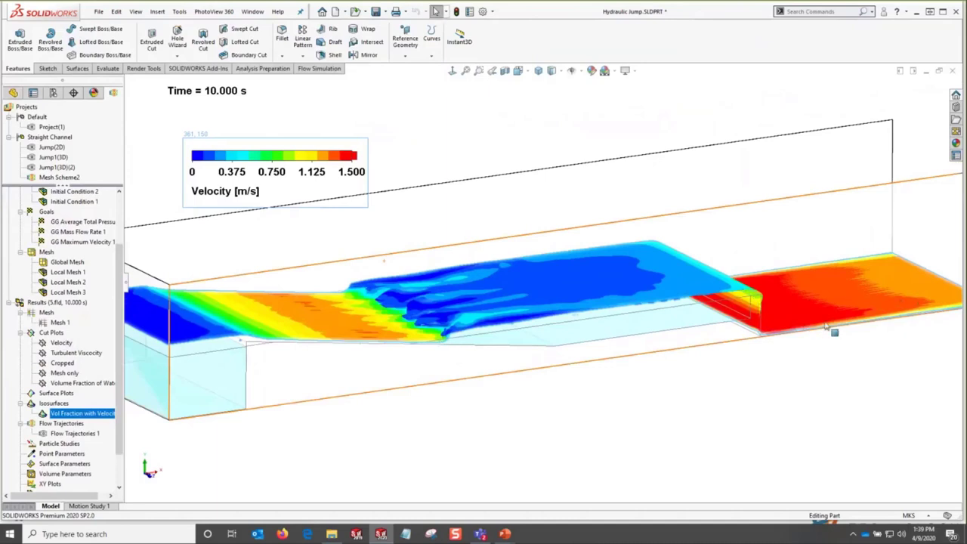
pyautogui.moveTo(545, 383); pyautogui.dragTo(511, 320, button='middle')
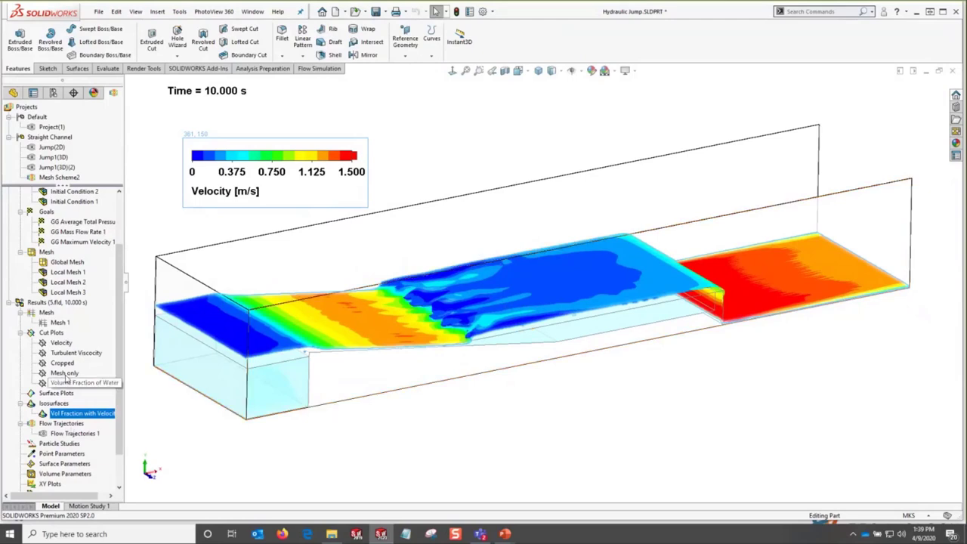
pyautogui.rightClick(89, 386)
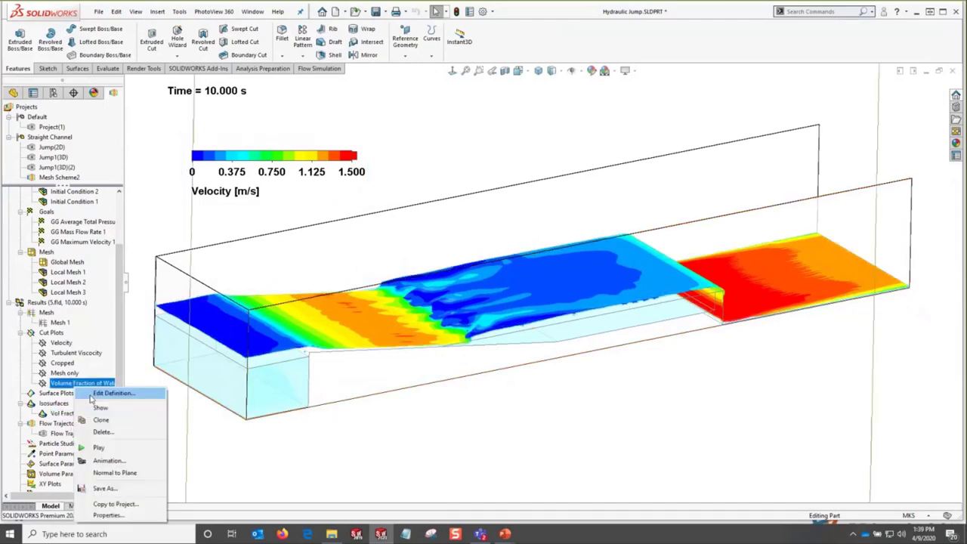
pyautogui.click(100, 408)
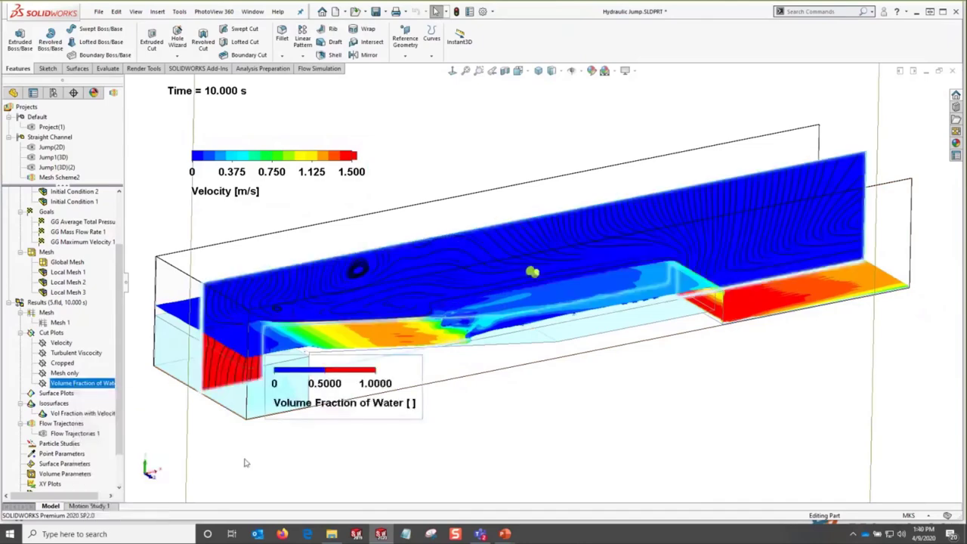
pyautogui.click(151, 481)
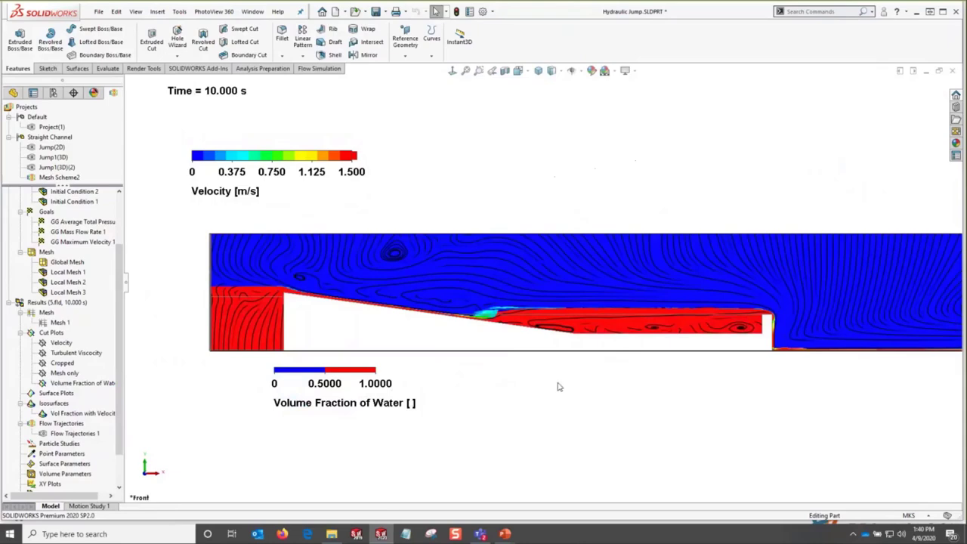
pyautogui.moveTo(559, 387); pyautogui.dragTo(574, 404, button='middle')
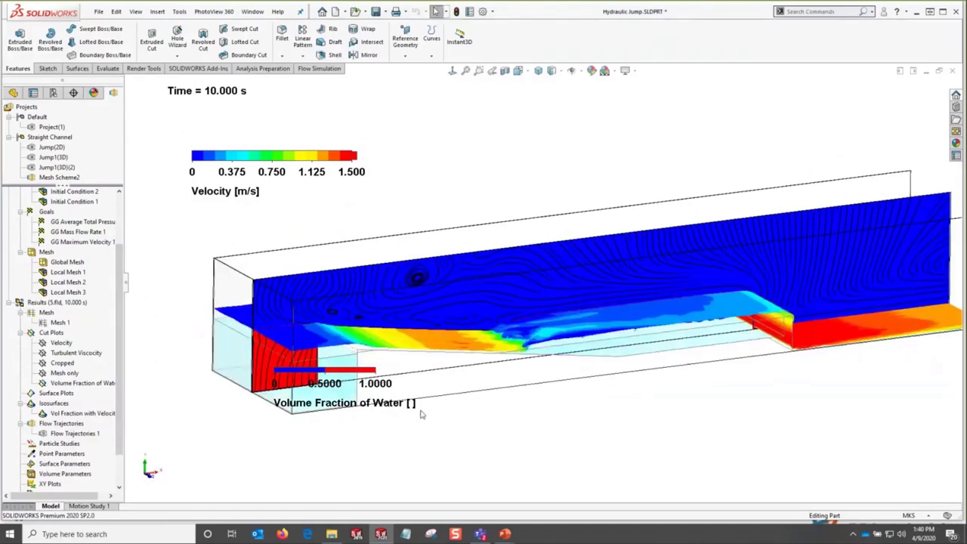
# Step: Move the Volume Fraction of Water legend clear of the channel, recheck the cut plot from the front, and hide it
pyautogui.moveTo(360, 370); pyautogui.dragTo(581, 413)
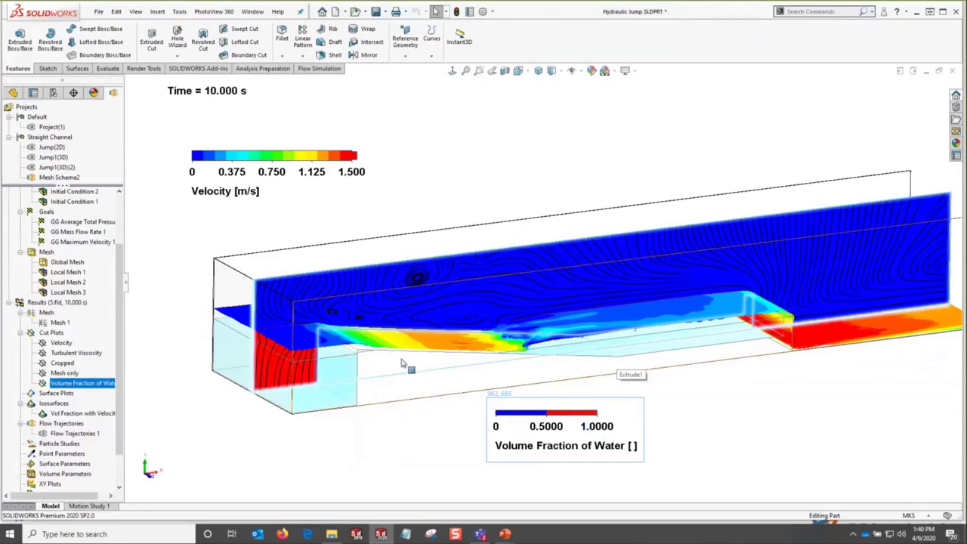
pyautogui.click(149, 472)
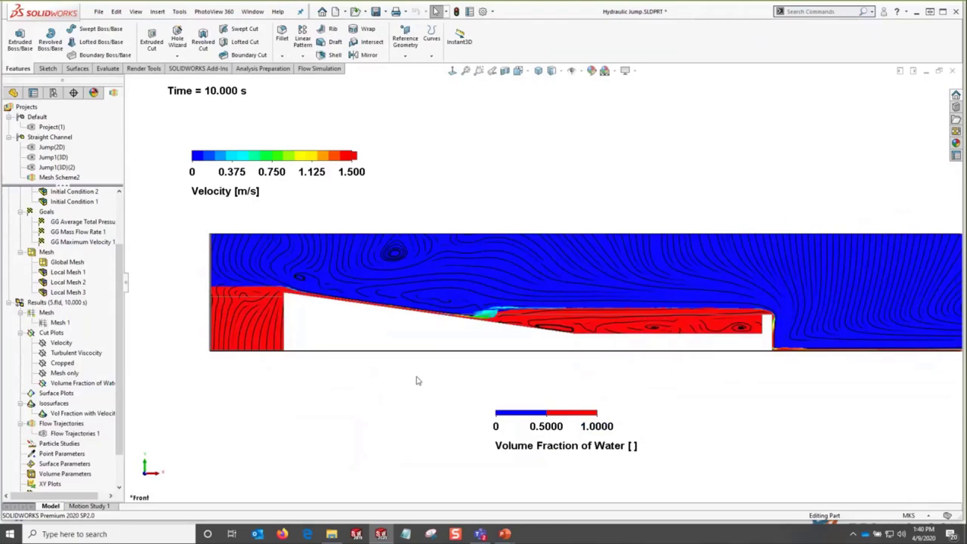
pyautogui.moveTo(415, 381); pyautogui.dragTo(438, 391, button='middle')
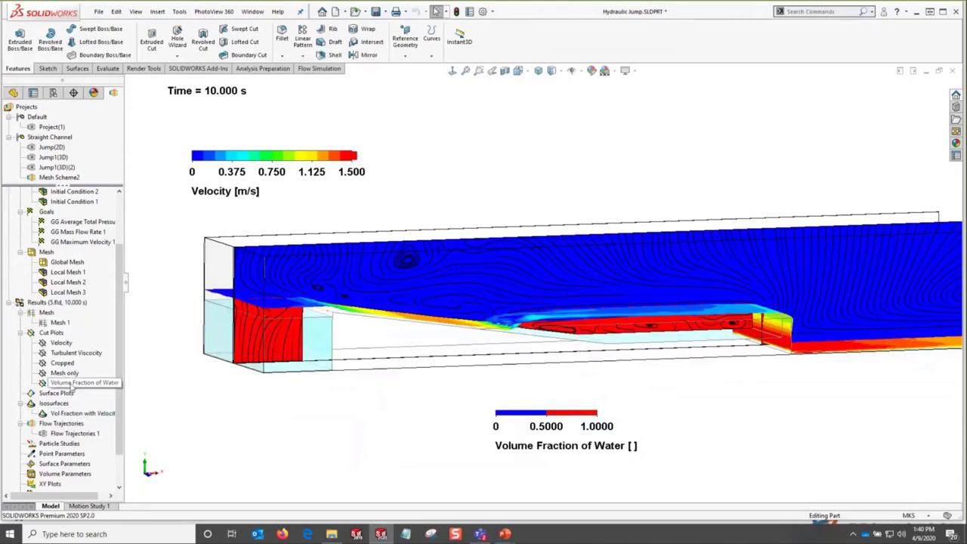
pyautogui.rightClick(78, 384)
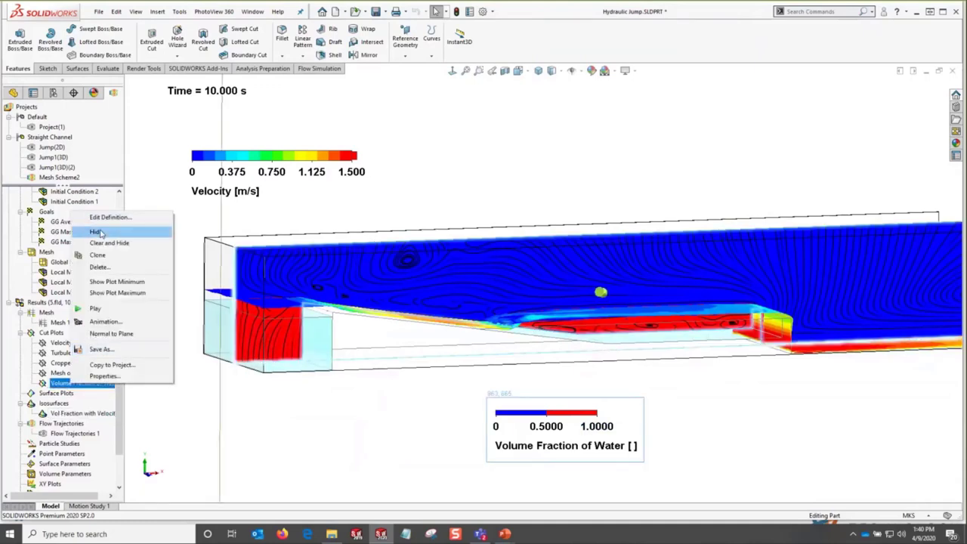
pyautogui.click(97, 231)
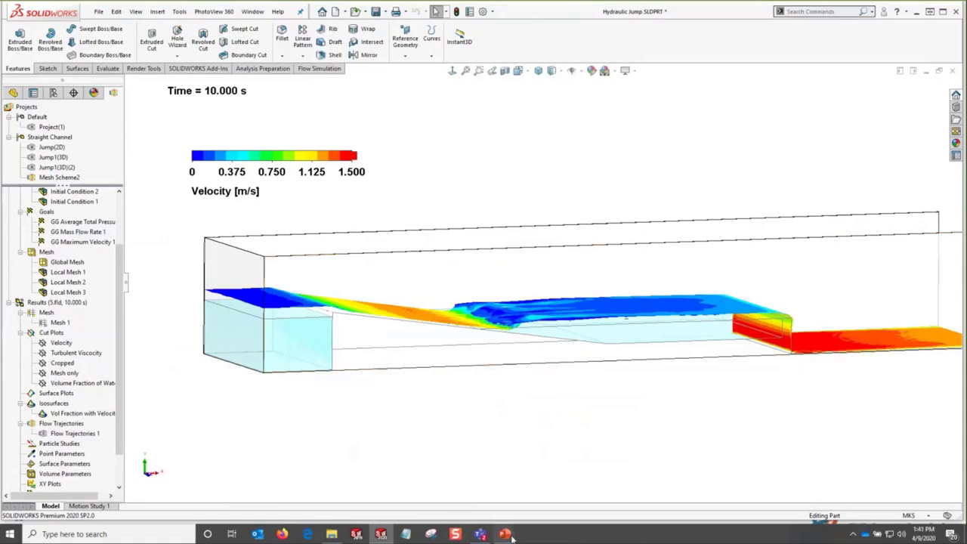
# Step: Switch to the PowerPoint slide show and advance past the Solar Oven heat flux slide to the Free Surface Time Lapse
pyautogui.moveTo(504, 533)
pyautogui.click(506, 500)
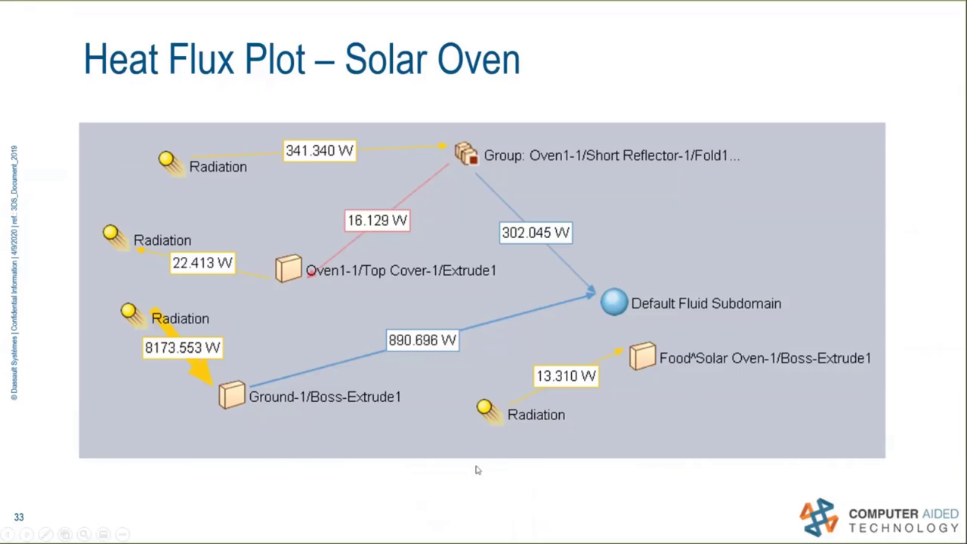
pyautogui.click(476, 470)
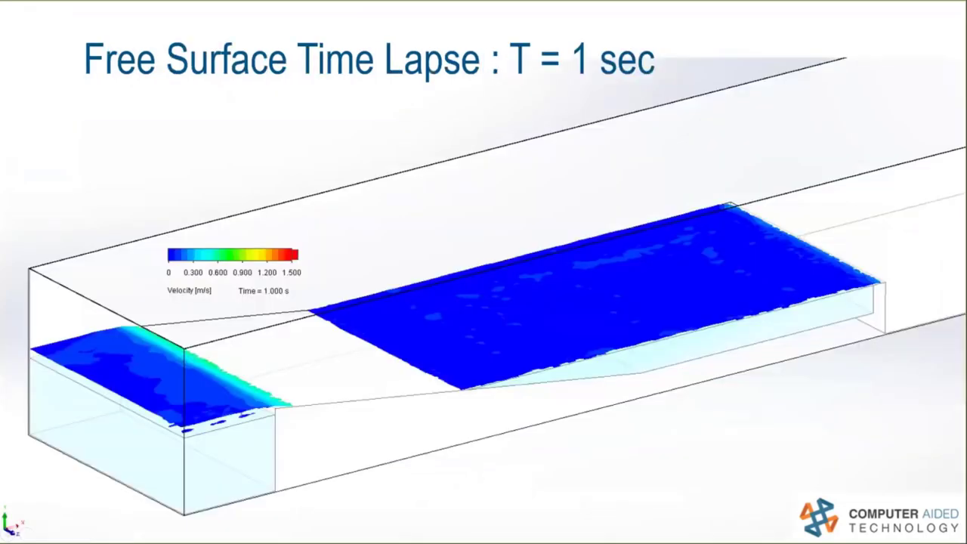
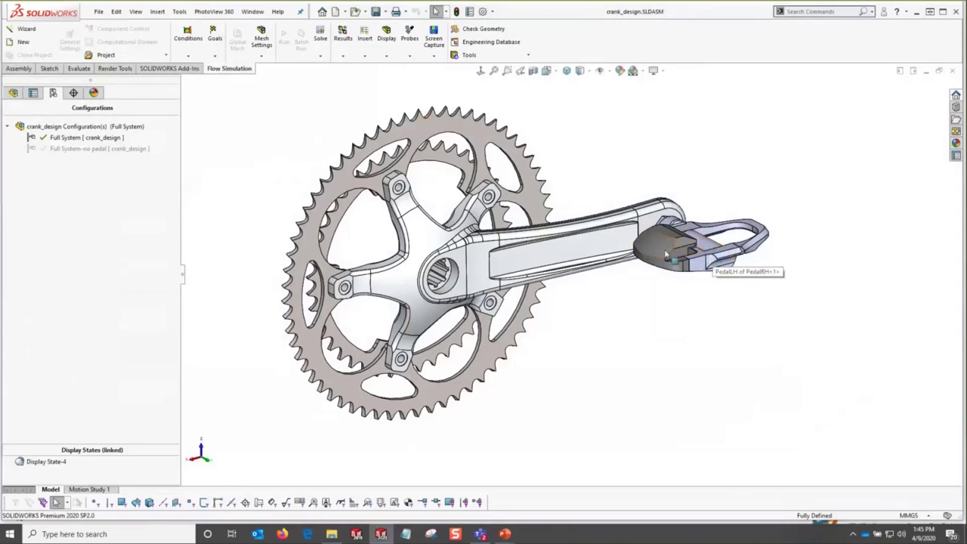
# Step: In the crank_design assembly, unload the Flow Simulation and PhotoView 360 add-ins and load SOLIDWORKS Simulation, showing its commands
pyautogui.moveTo(710, 249); pyautogui.dragTo(651, 259, button='middle')
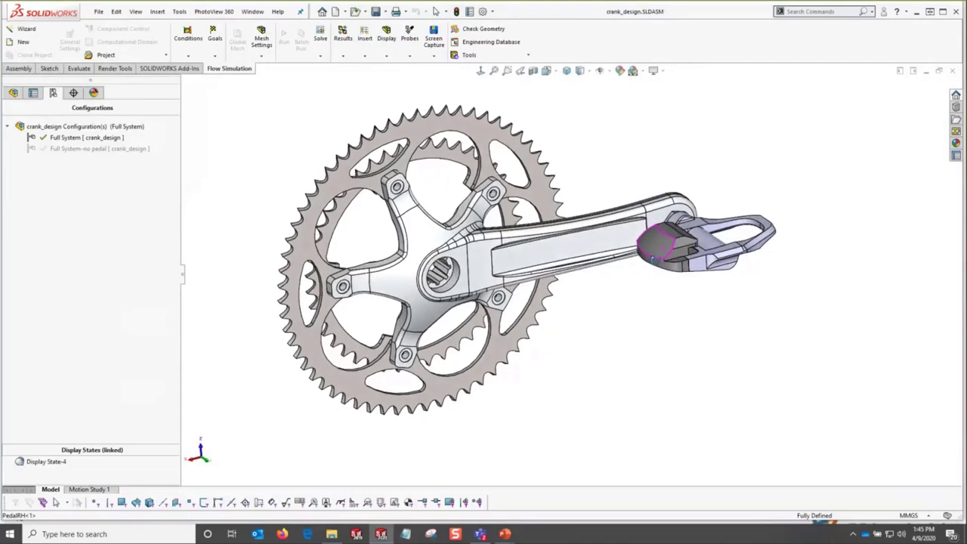
pyautogui.click(545, 190)
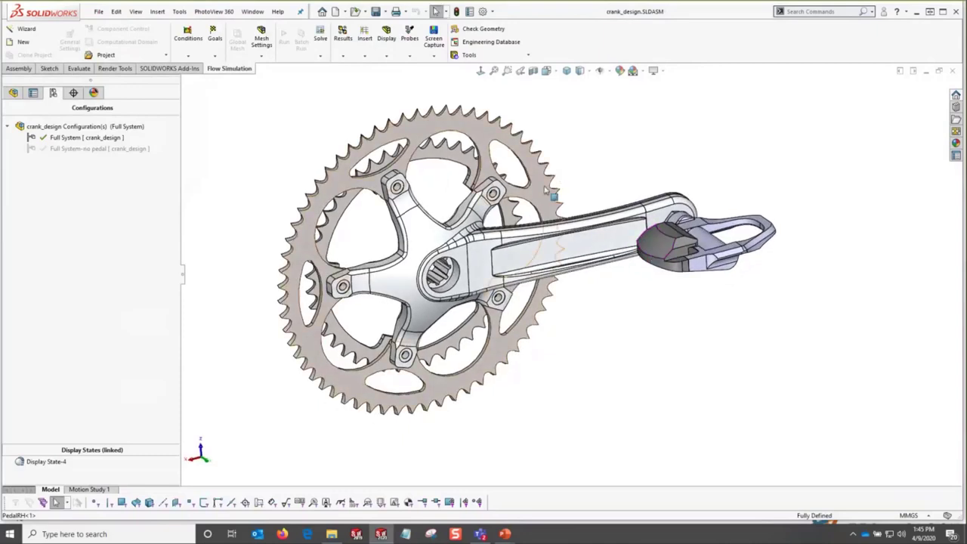
pyautogui.click(620, 326)
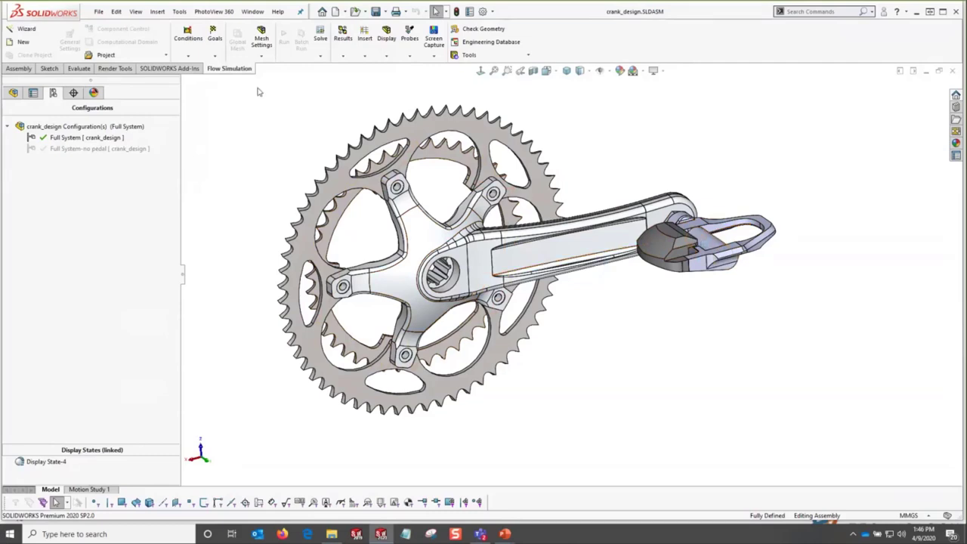
pyautogui.click(168, 69)
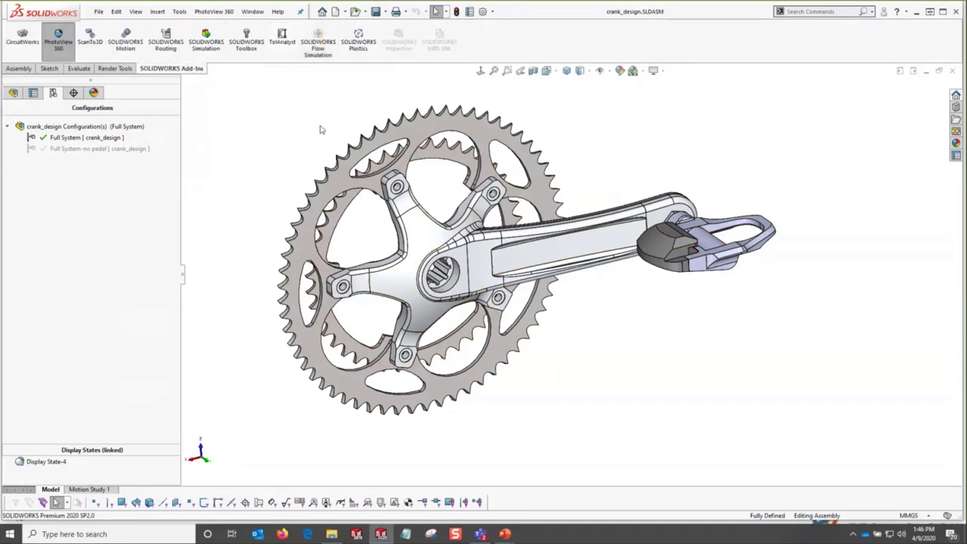
pyautogui.click(67, 34)
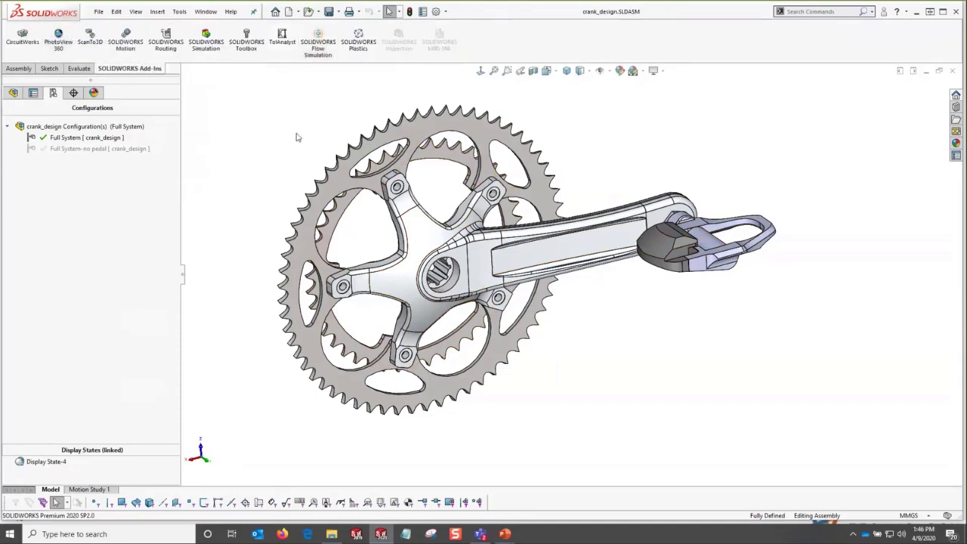
pyautogui.click(209, 46)
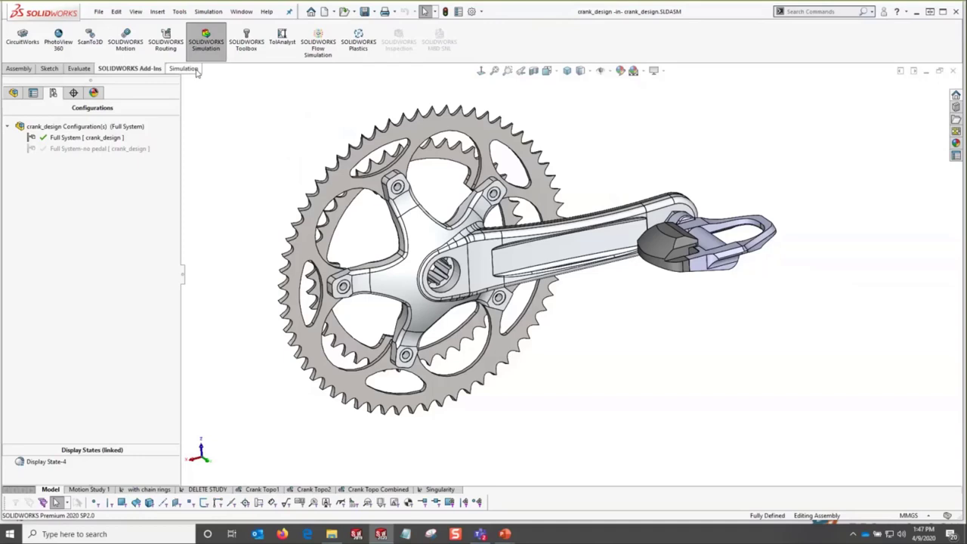
pyautogui.click(195, 70)
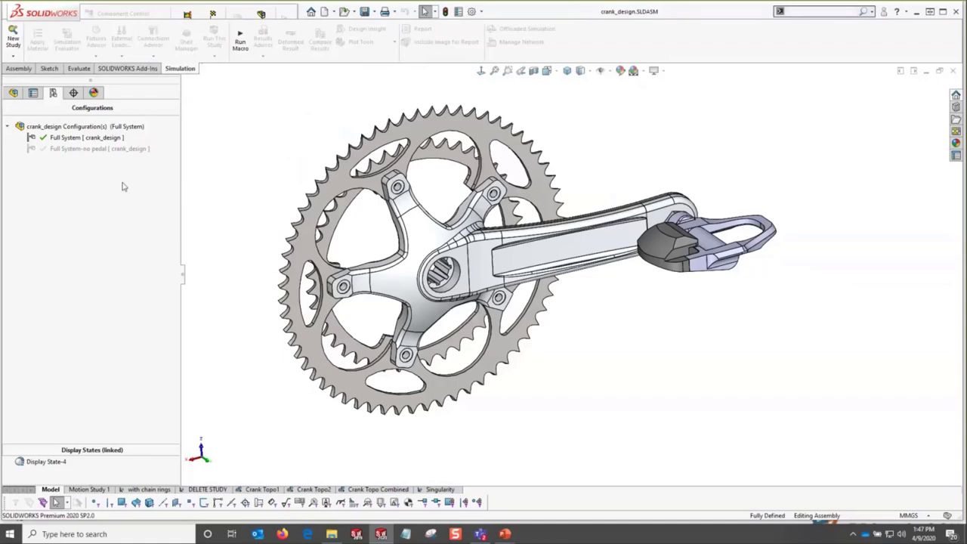
# Step: Open the "with chain rings" study, enlarge the configuration list, and activate the study's Full System-no pedal configuration
pyautogui.click(158, 490)
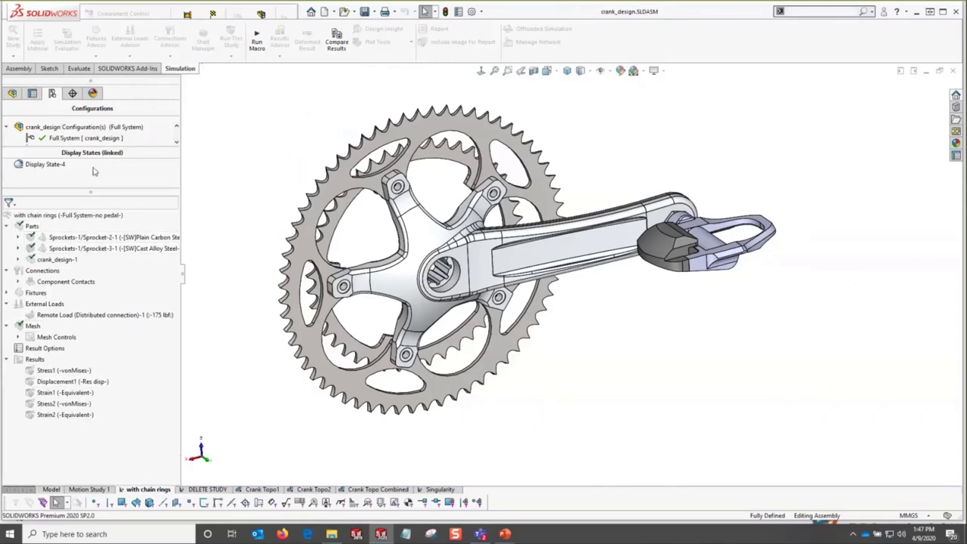
pyautogui.moveTo(91, 192); pyautogui.dragTo(85, 219)
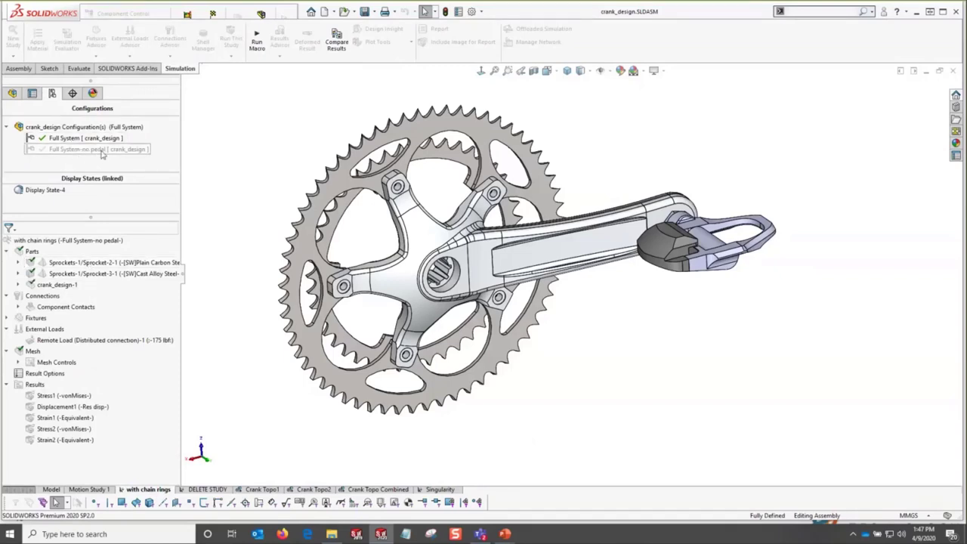
pyautogui.rightClick(92, 264)
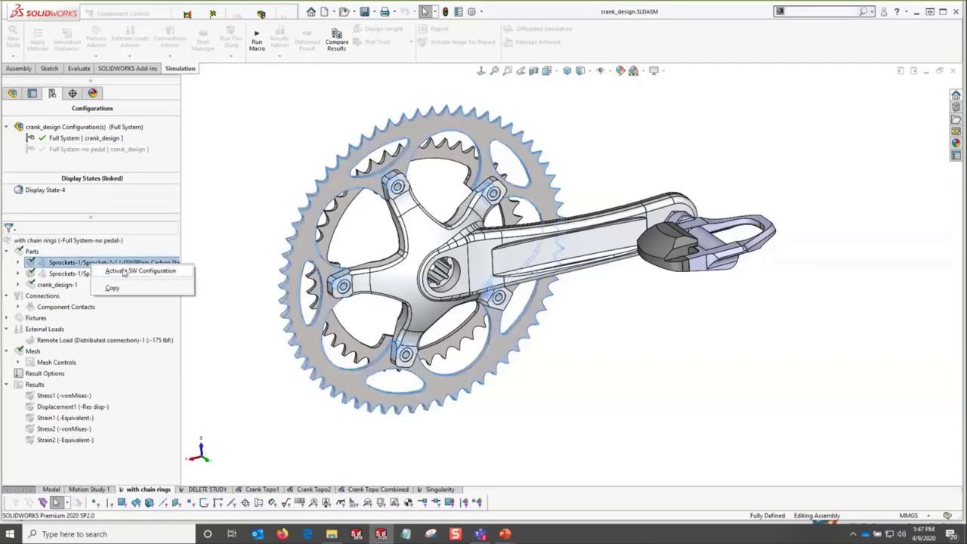
pyautogui.click(125, 271)
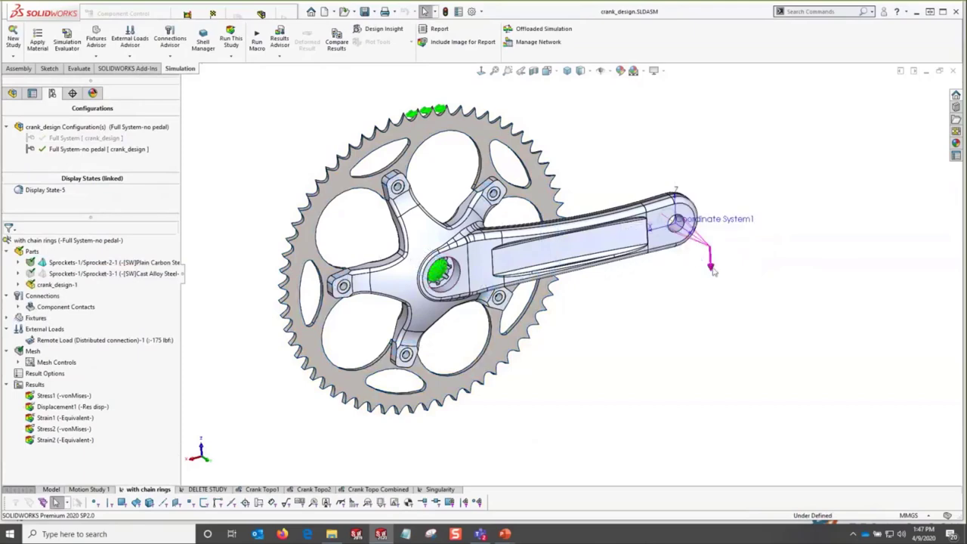
# Step: Review the selected face, coordinate system, location, force and connection type of the remote load on the crank arm, and close without changes
pyautogui.moveTo(711, 272); pyautogui.dragTo(728, 261, button='middle')
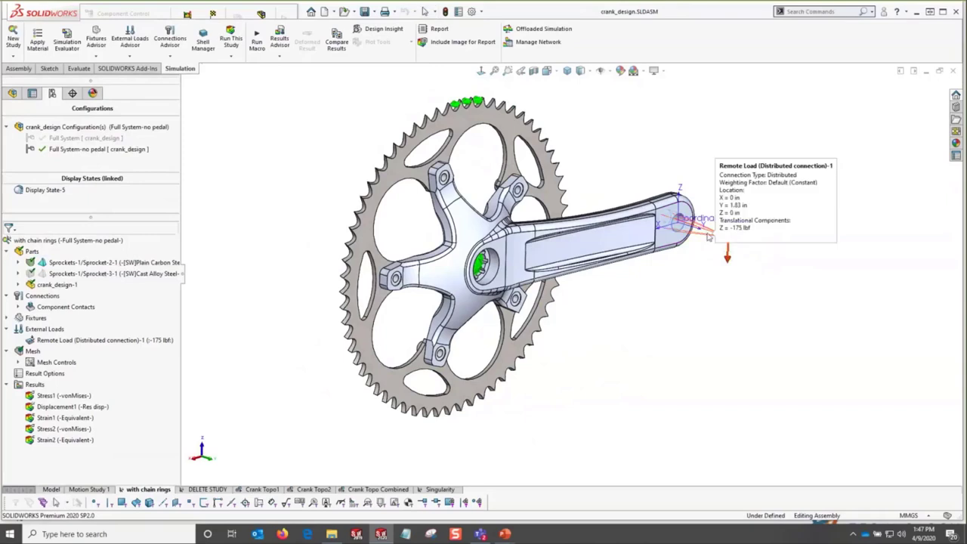
pyautogui.doubleClick(726, 255)
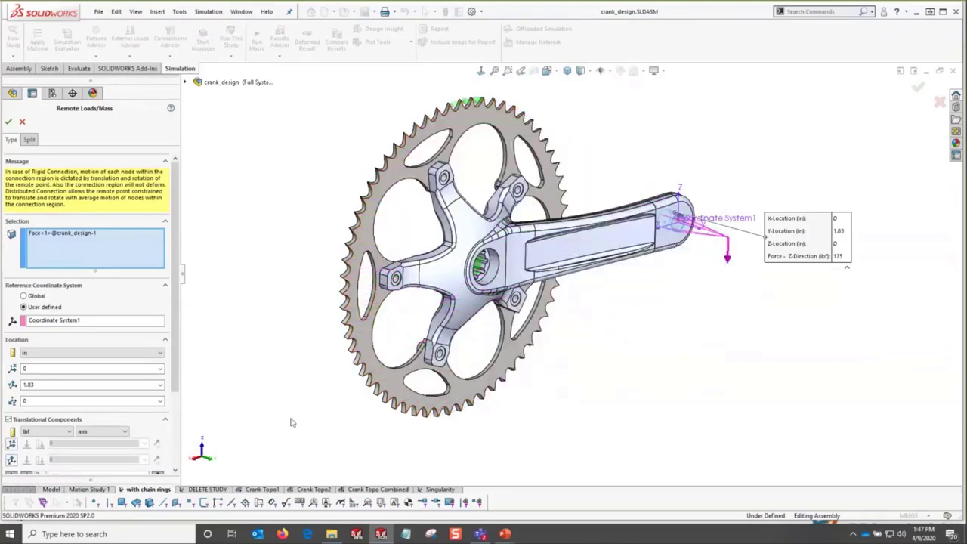
pyautogui.click(74, 234)
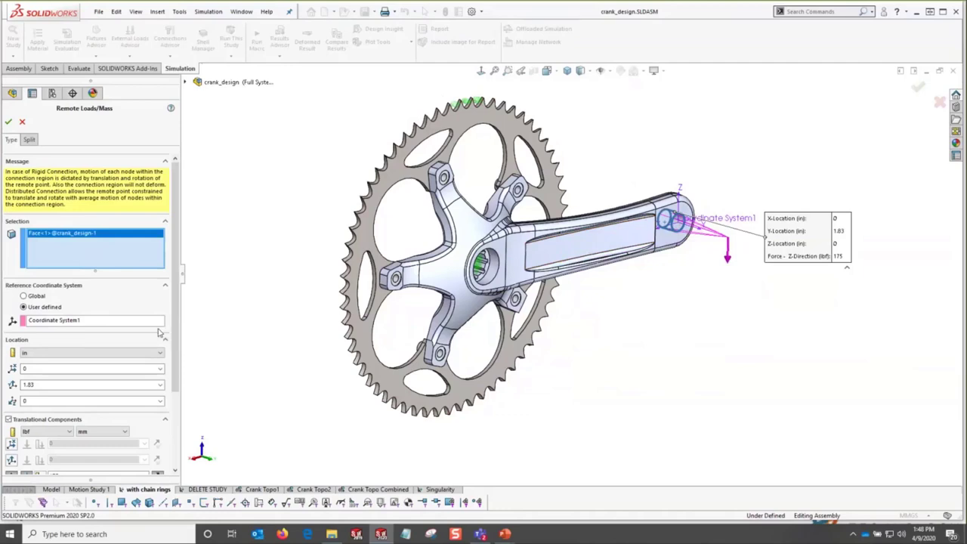
pyautogui.scroll(-3, 174, 315)
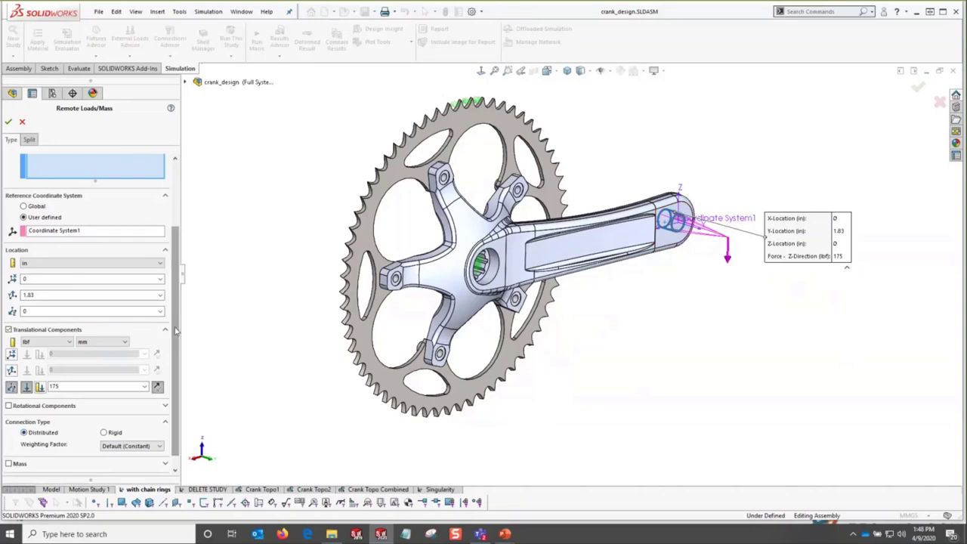
pyautogui.scroll(-2, 171, 346)
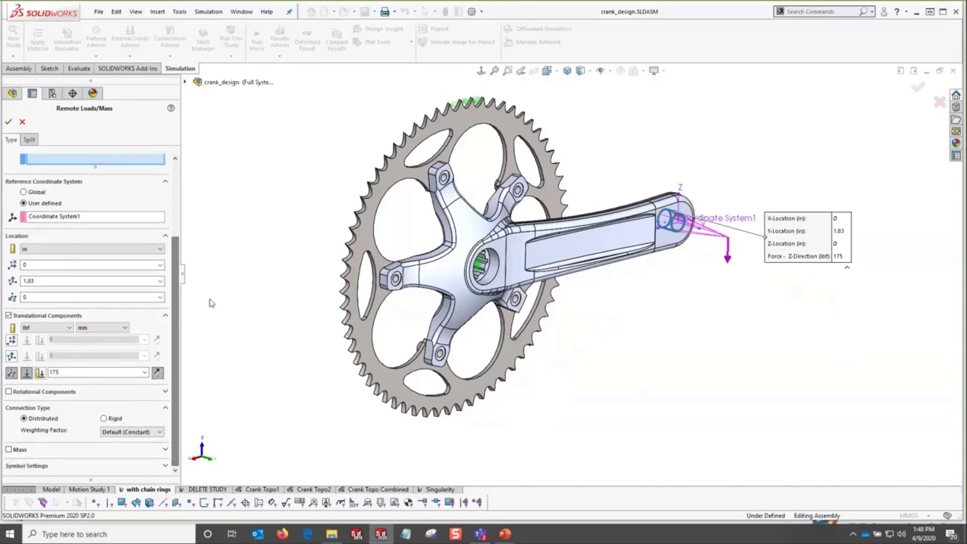
pyautogui.click(22, 123)
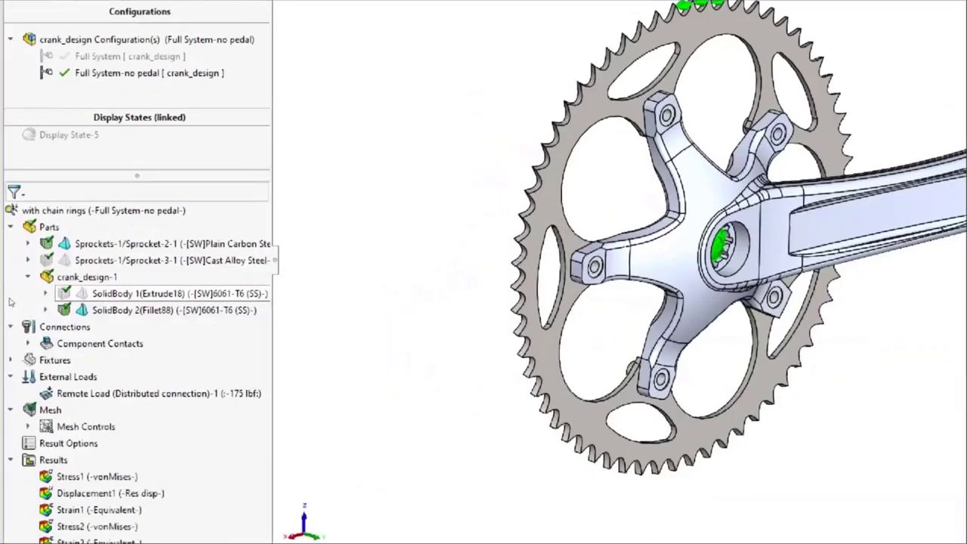
# Step: Look up the Apply Draft Quality Mesh option for the Sprocket-2-1 part in the study
pyautogui.click(47, 264)
pyautogui.press('Up')
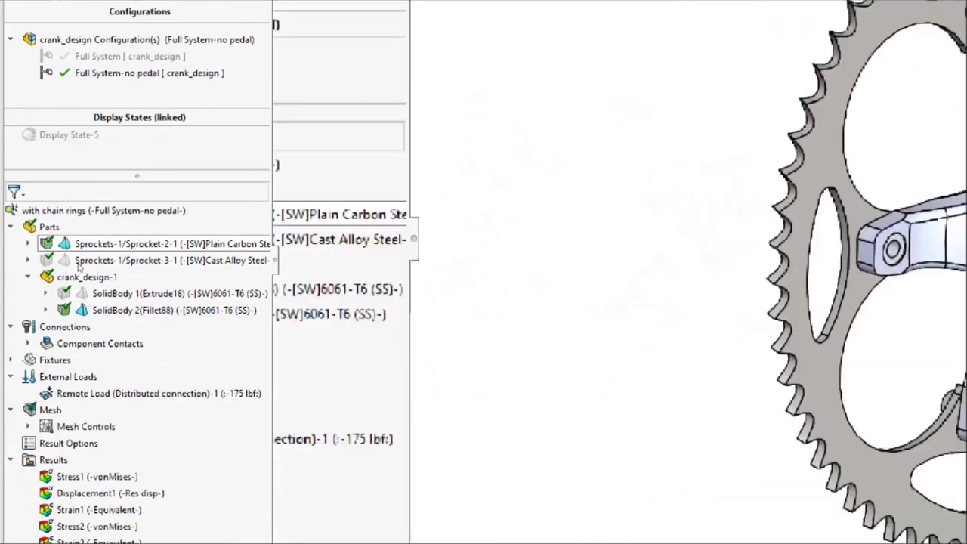
pyautogui.hotkey('shift', 'F10')
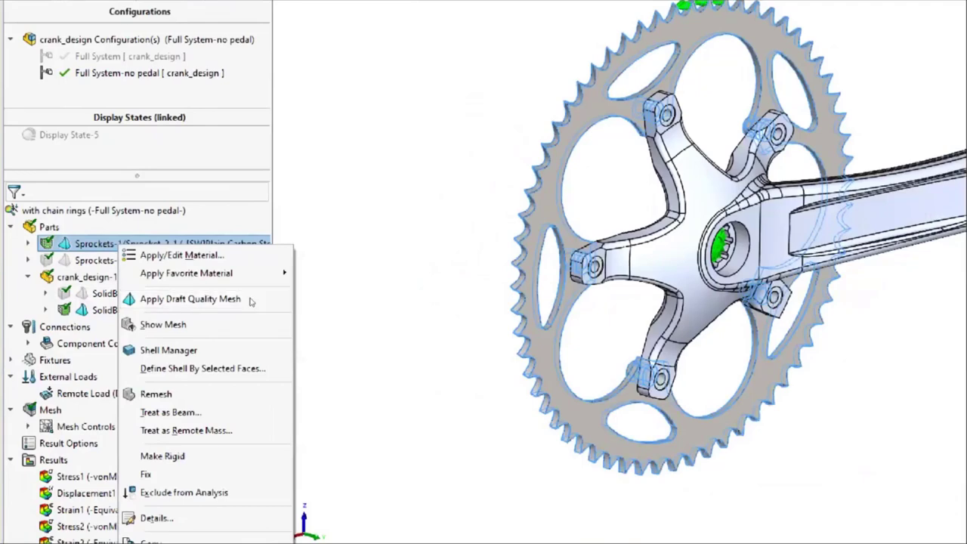
pyautogui.click(189, 299)
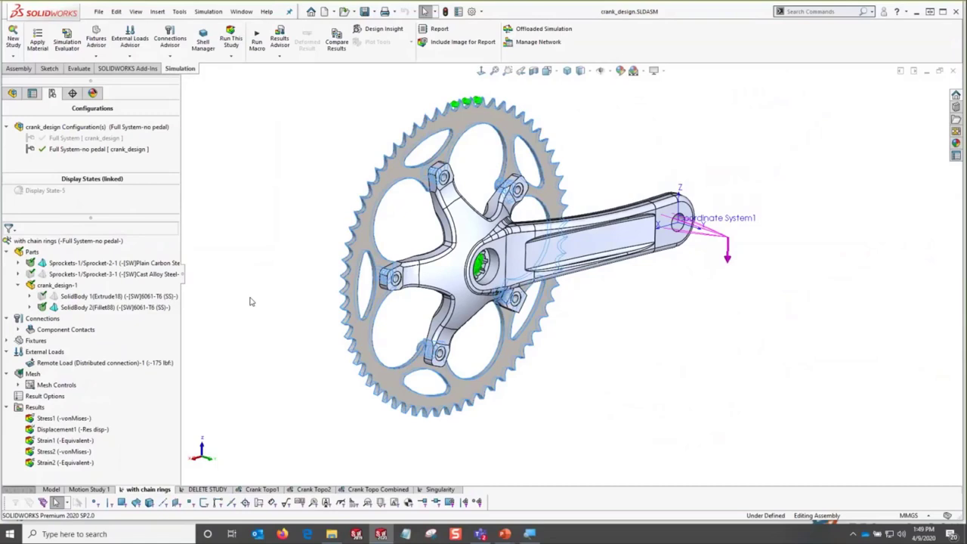
# Step: Review the Results, Materials and Mesh Volume checks of the "with chain rings" study in the Simulation Evaluator, and close it
pyautogui.click(261, 311)
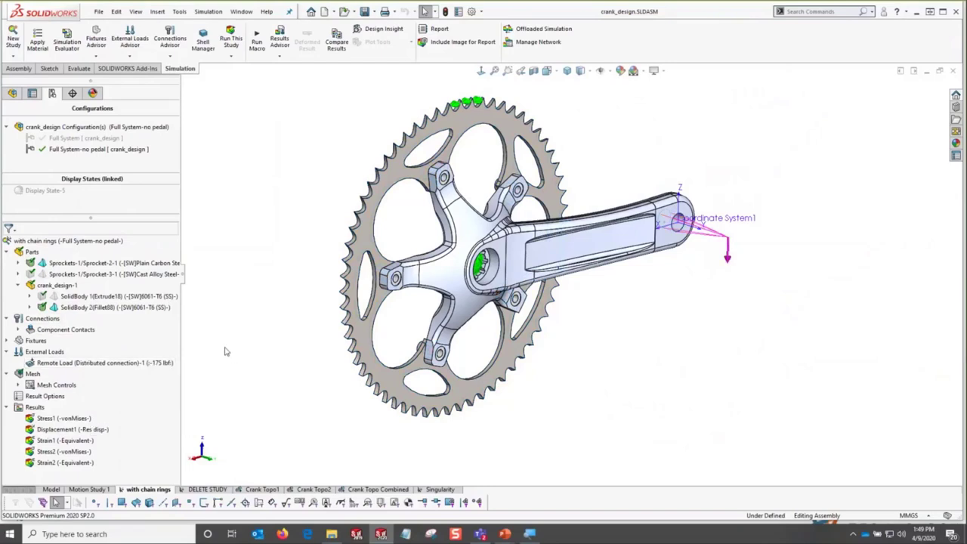
pyautogui.rightClick(84, 242)
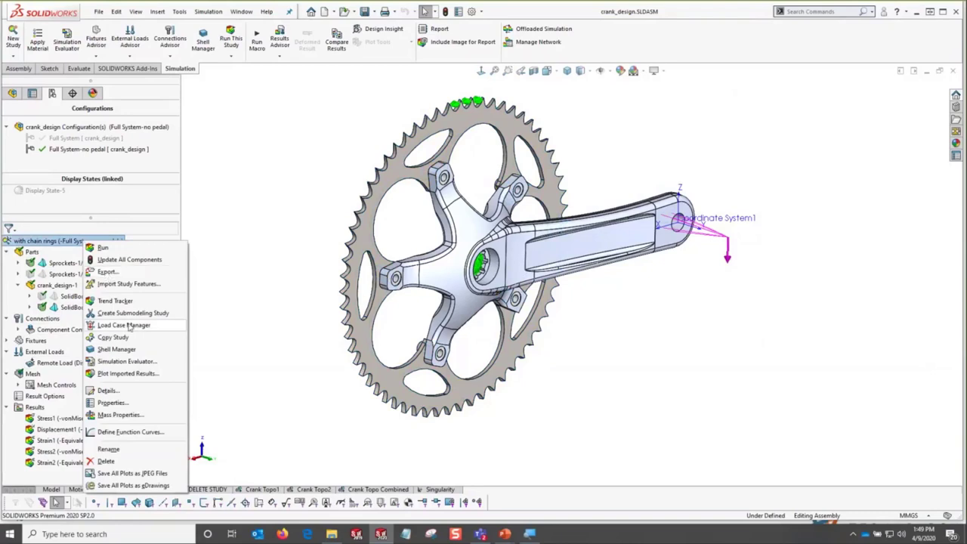
pyautogui.click(146, 364)
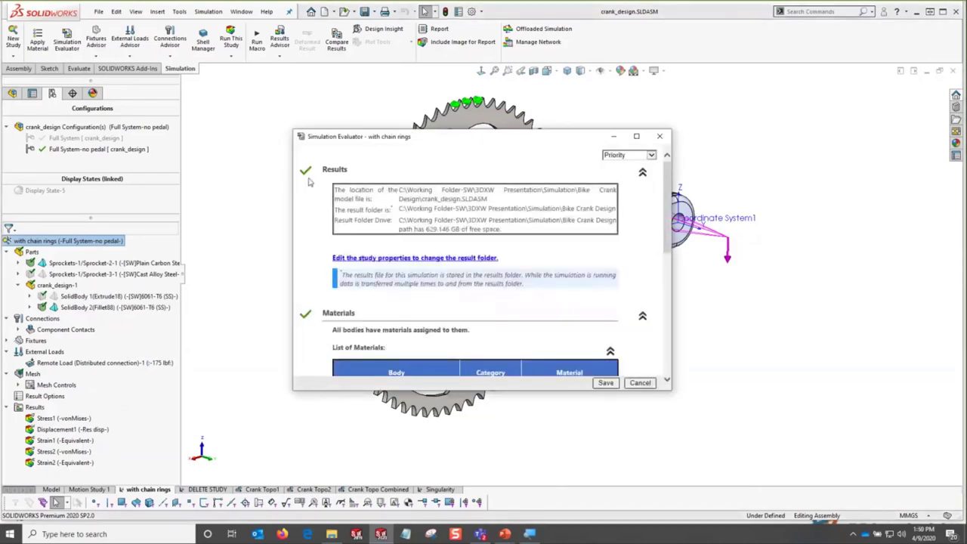
pyautogui.click(641, 174)
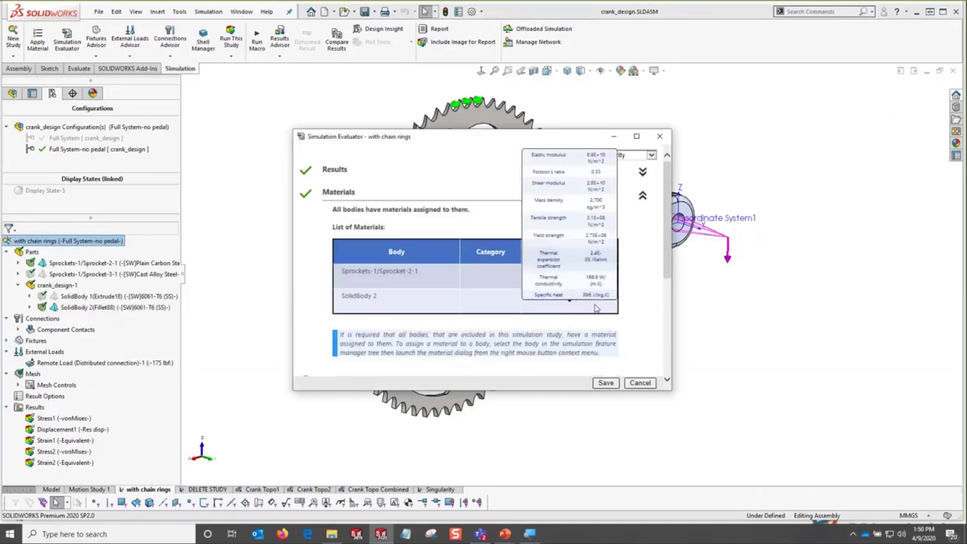
pyautogui.moveTo(602, 280)
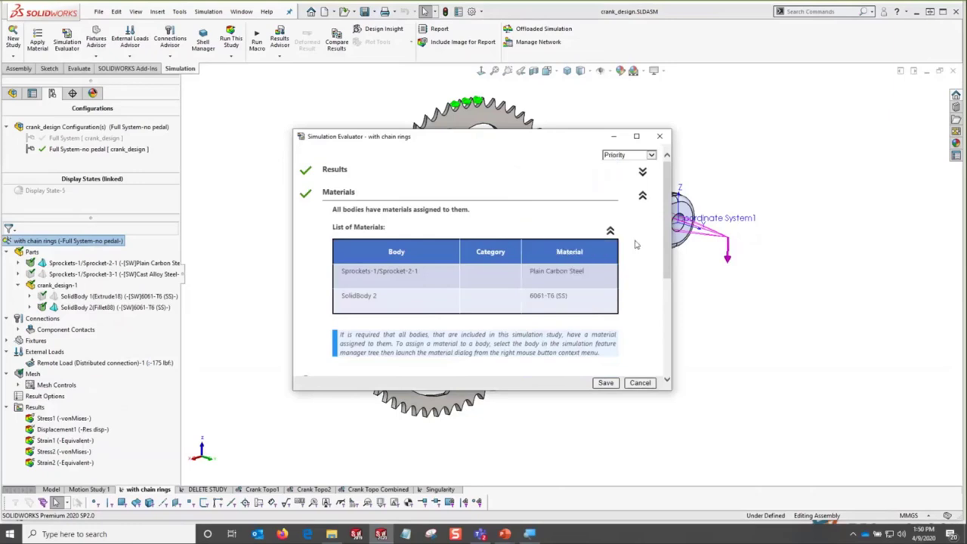
pyautogui.click(642, 198)
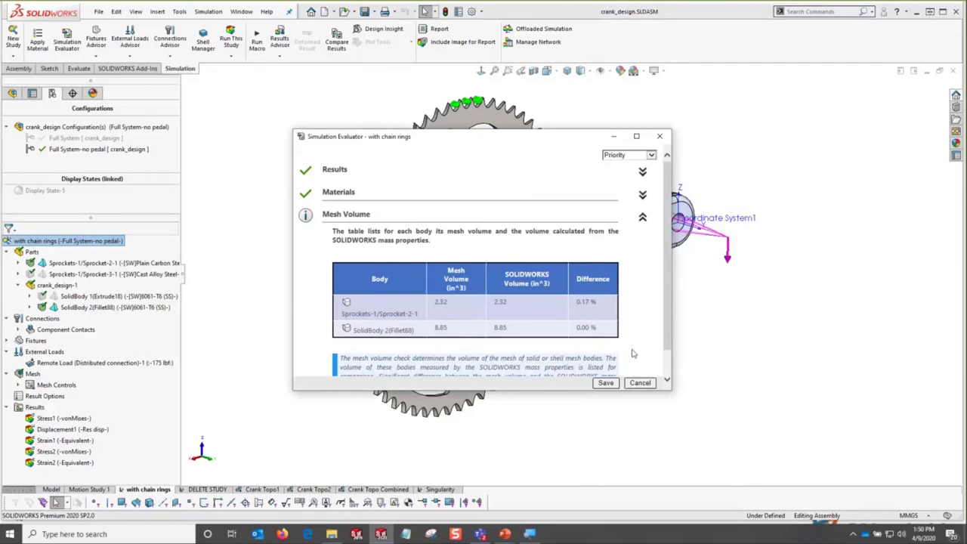
pyautogui.click(642, 219)
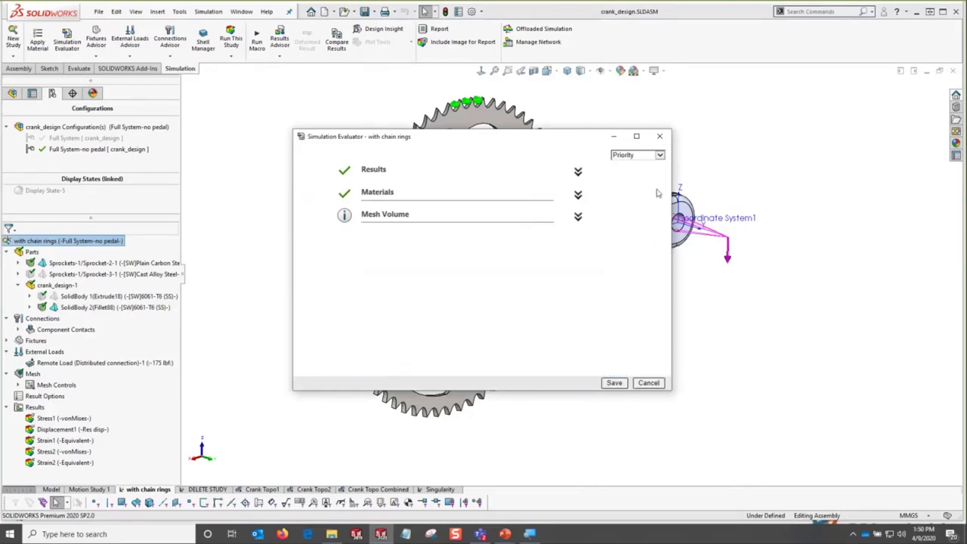
pyautogui.click(660, 138)
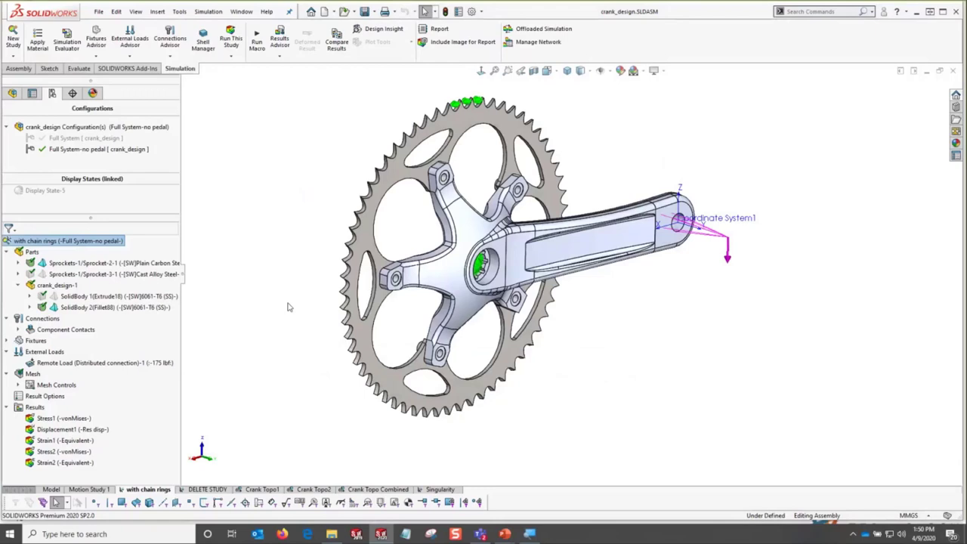
# Step: Inspect the reference-geometry fixtures of the study and collapse the whole study tree
pyautogui.click(287, 306)
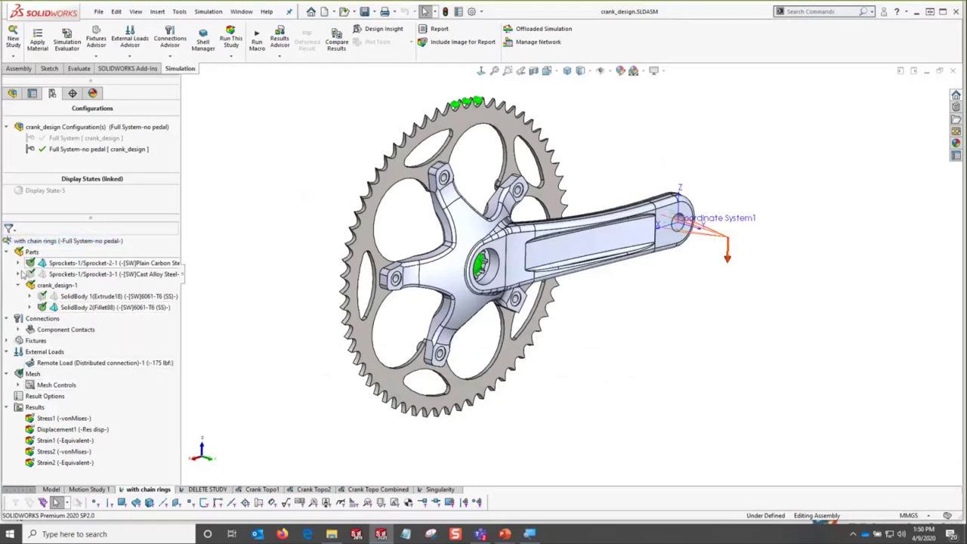
pyautogui.click(6, 341)
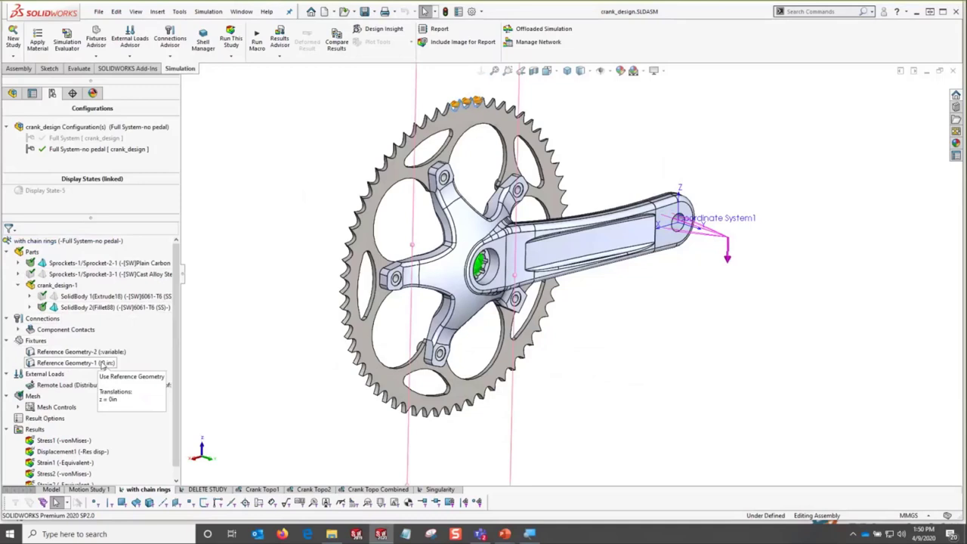
pyautogui.hotkey('shift', 'c')
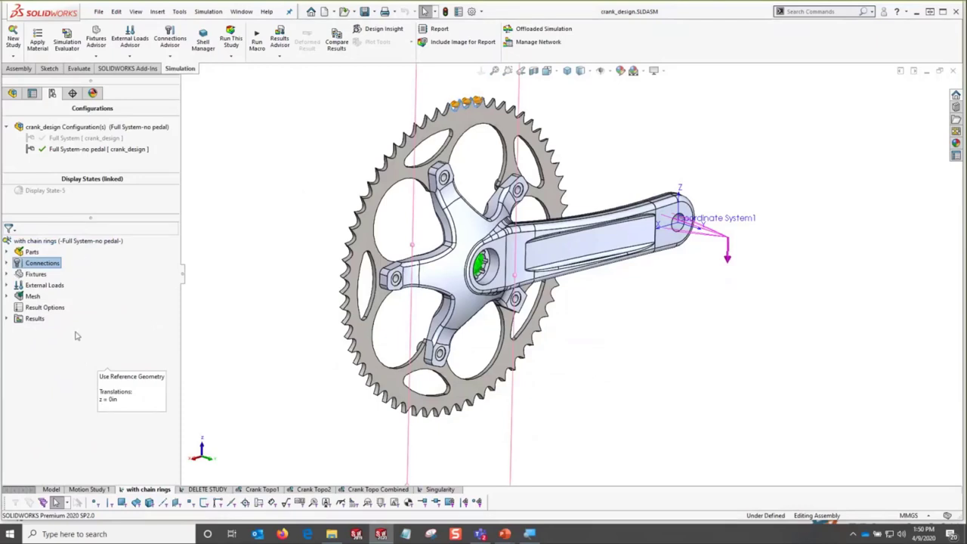
# Step: Check the simulation mass properties of the "with chain rings" study and close them
pyautogui.rightClick(84, 242)
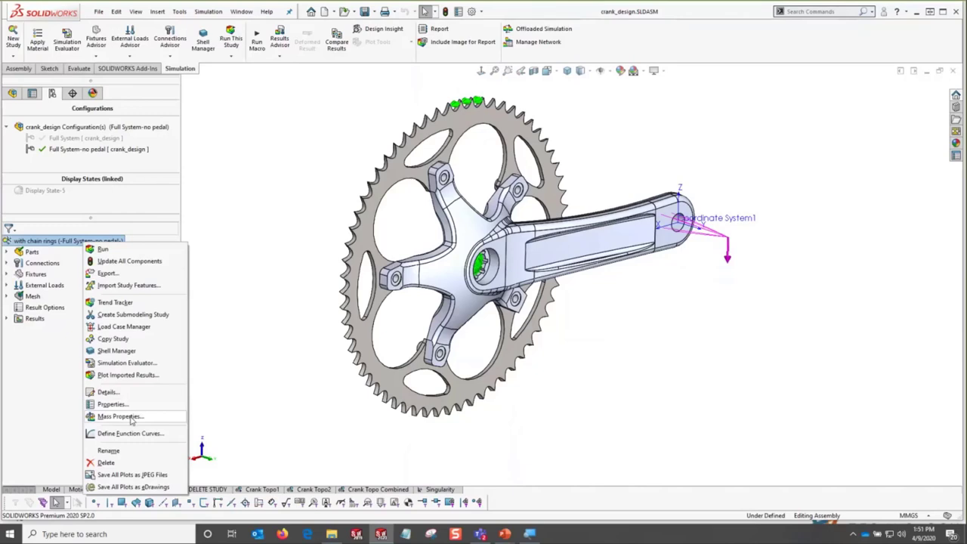
pyautogui.click(255, 227)
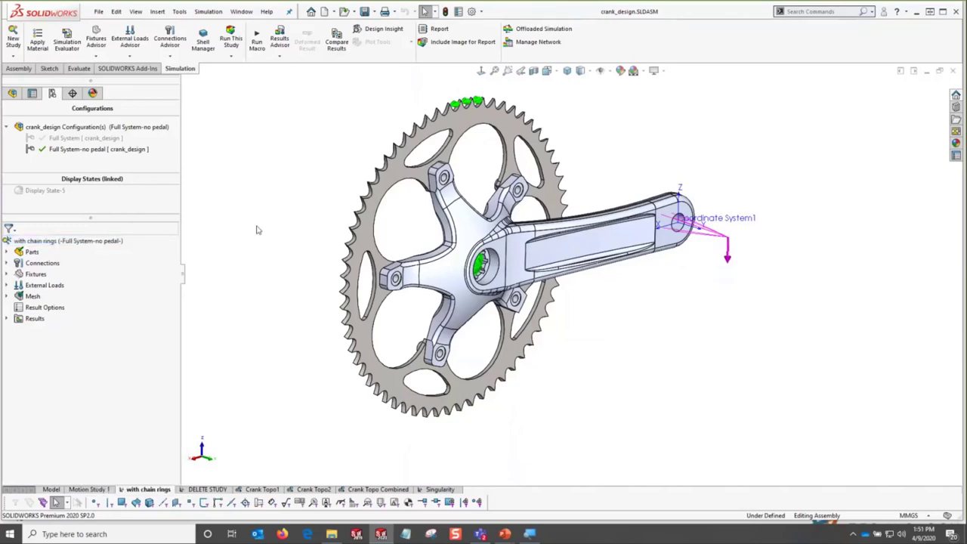
pyautogui.click(79, 68)
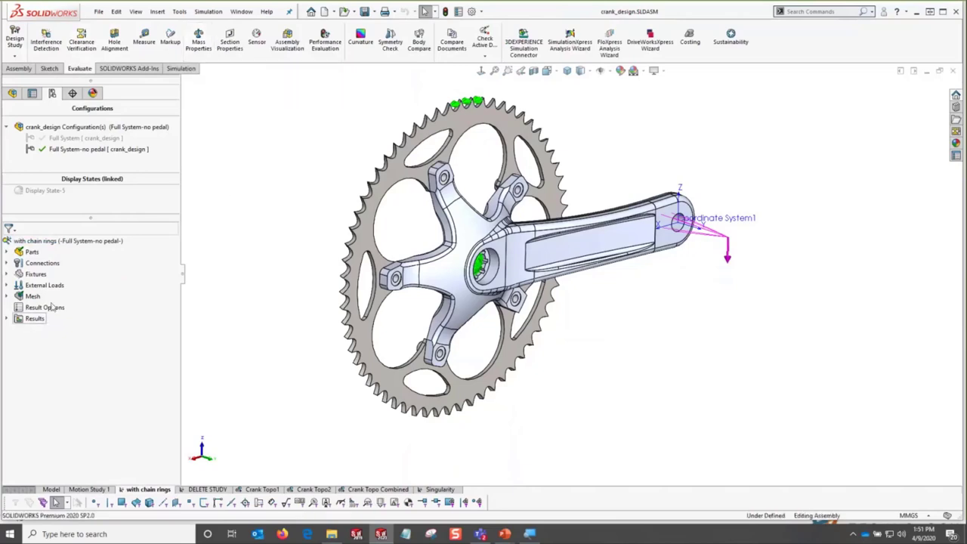
pyautogui.rightClick(47, 245)
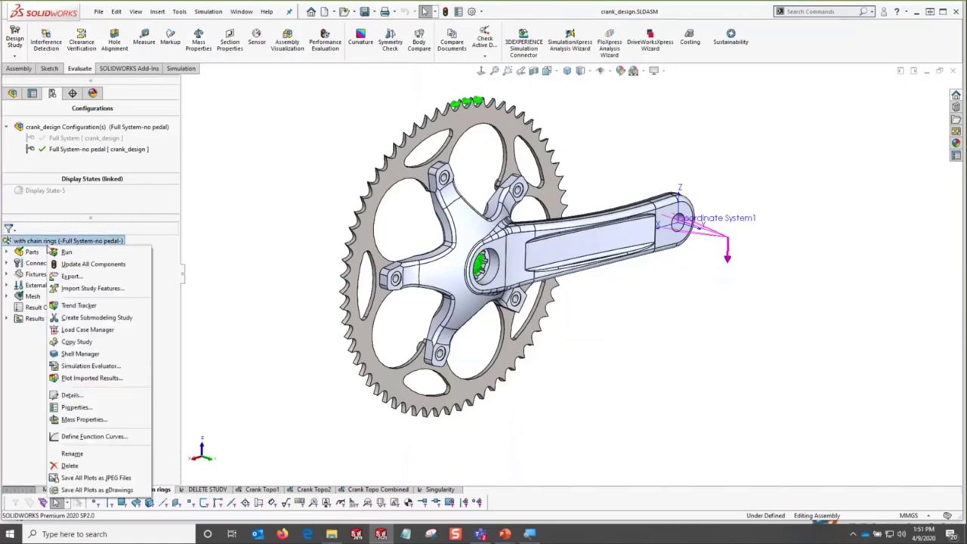
pyautogui.click(85, 420)
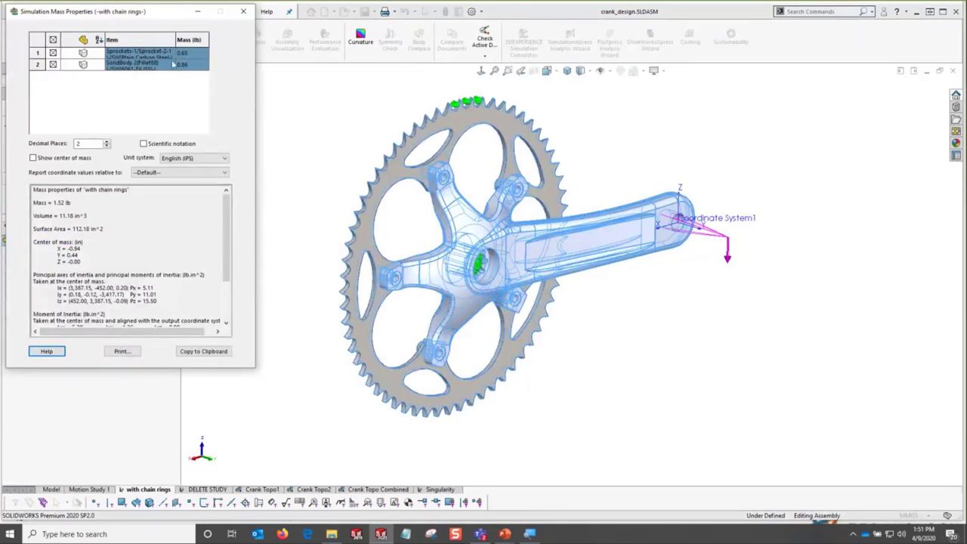
pyautogui.click(243, 12)
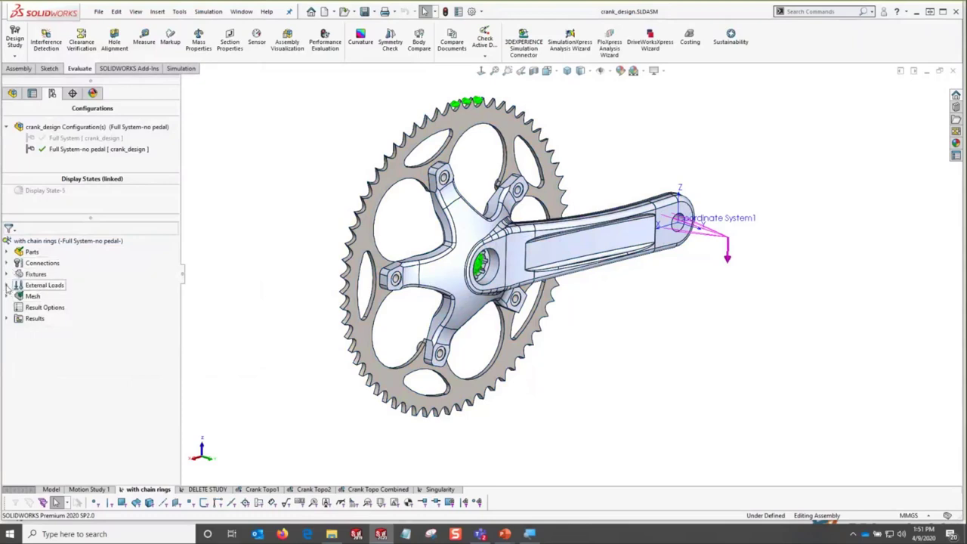
# Step: Expand the study's fixtures, external loads and results, and show the Stress1 von Mises plot with the crank turned nearly face-on
pyautogui.click(7, 286)
pyautogui.click(7, 274)
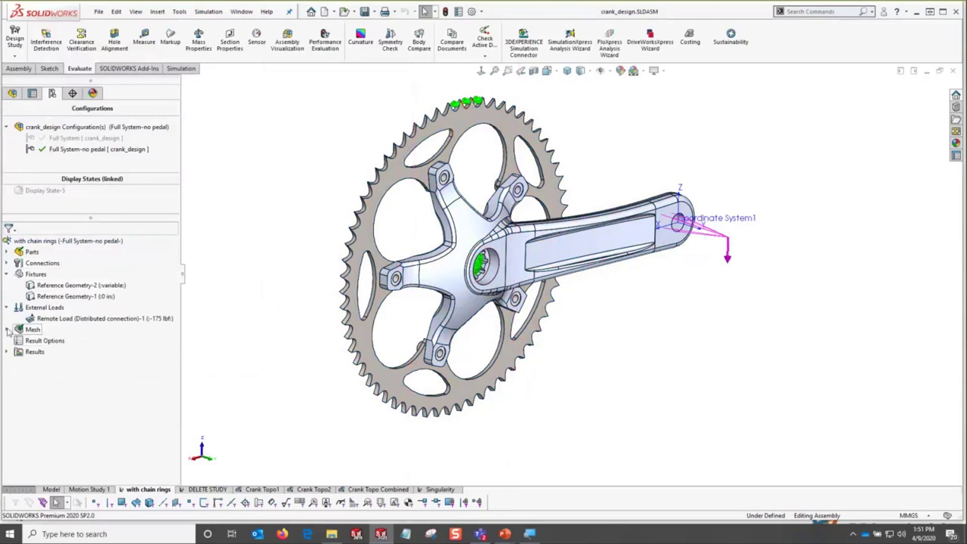
pyautogui.click(6, 352)
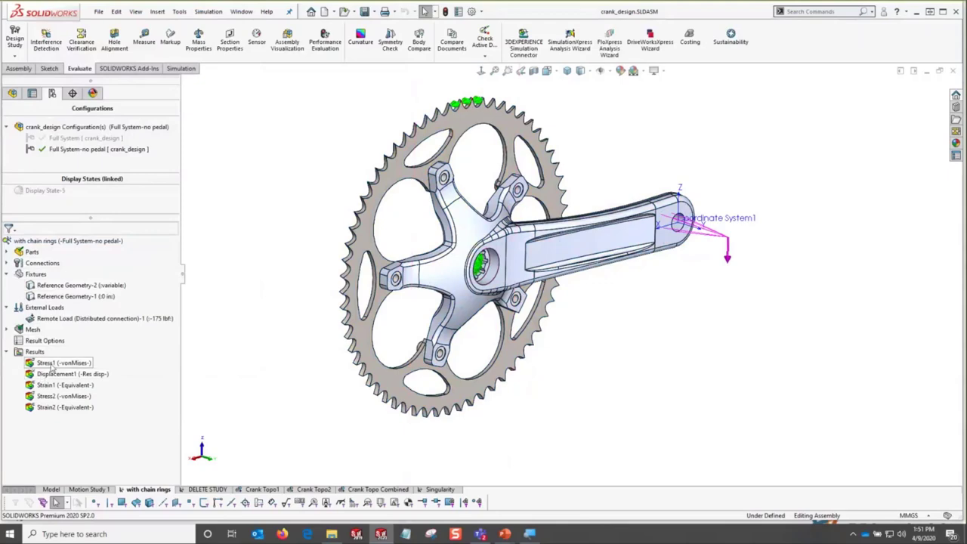
pyautogui.rightClick(51, 363)
pyautogui.click(64, 372)
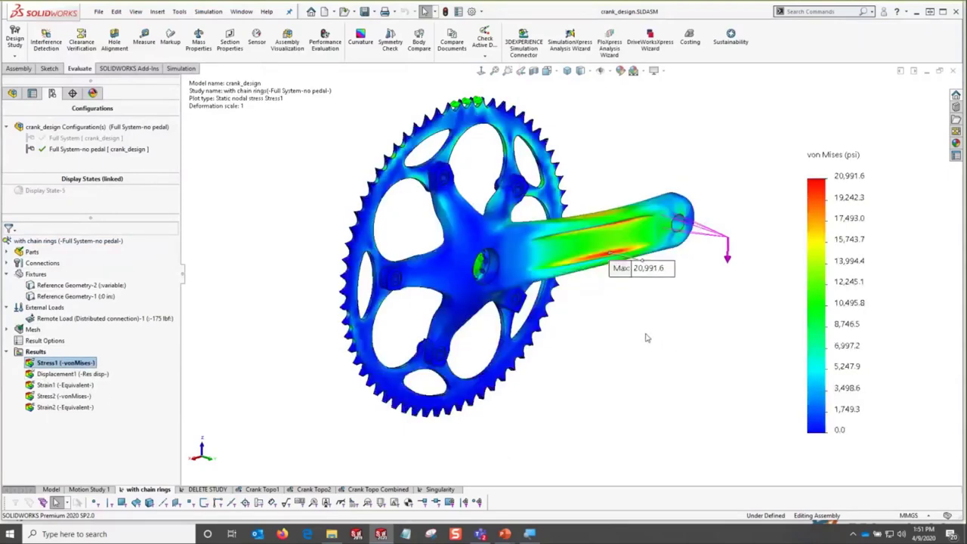
pyautogui.moveTo(646, 338); pyautogui.dragTo(609, 339, button='middle')
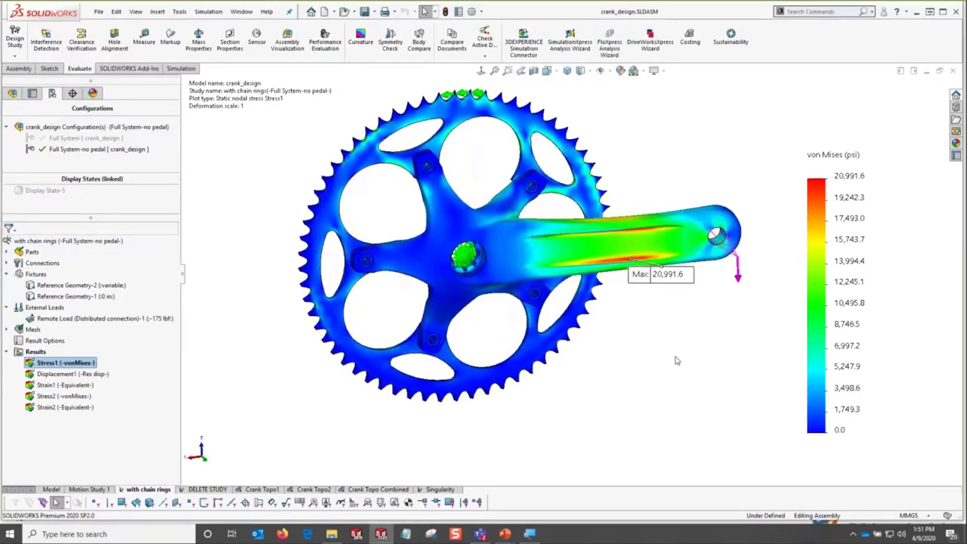
# Step: Set the maximum of the von Mises legend to 20000 psi
pyautogui.doubleClick(853, 176)
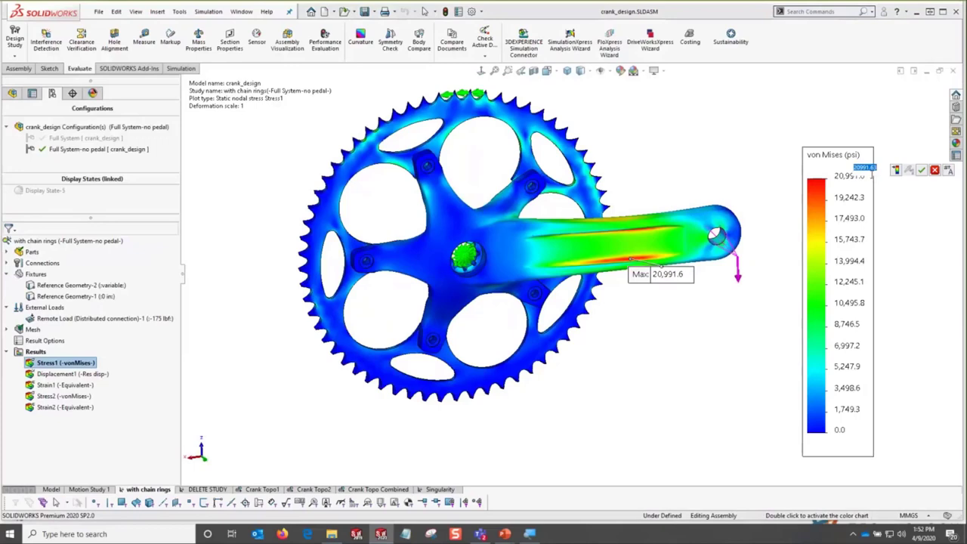
pyautogui.write('20000')
pyautogui.press('Return')
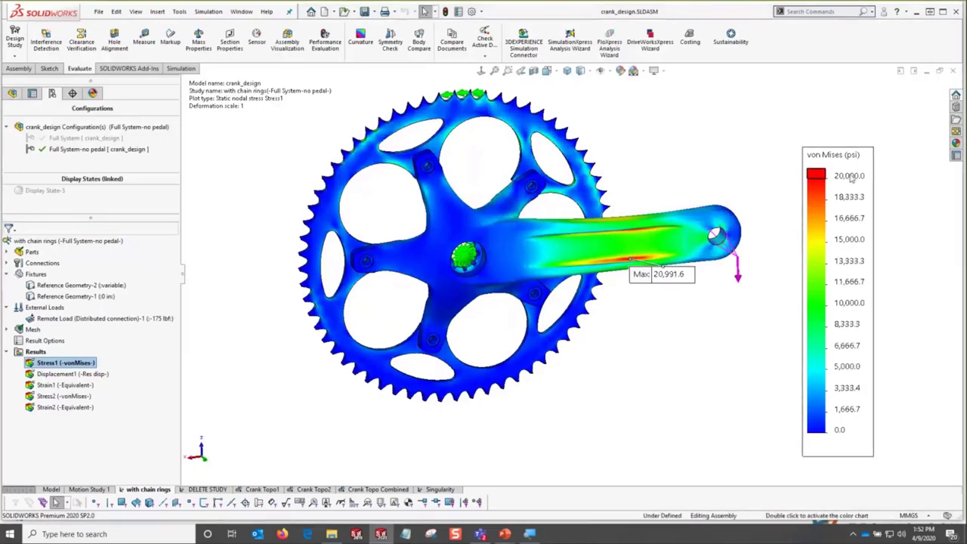
# Step: Hide the maximum-stress annotation of the Stress1 plot through the legend's maximum value options
pyautogui.doubleClick(851, 175)
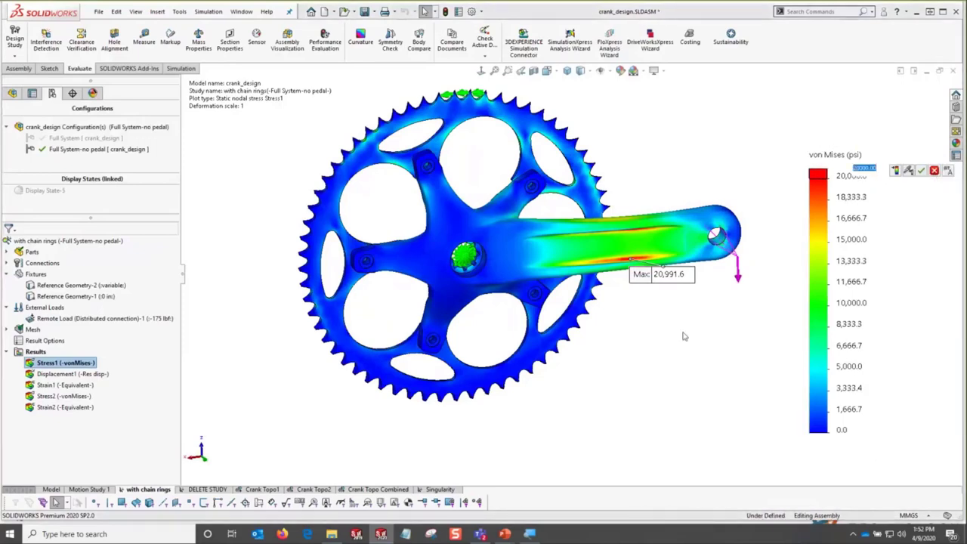
pyautogui.click(922, 172)
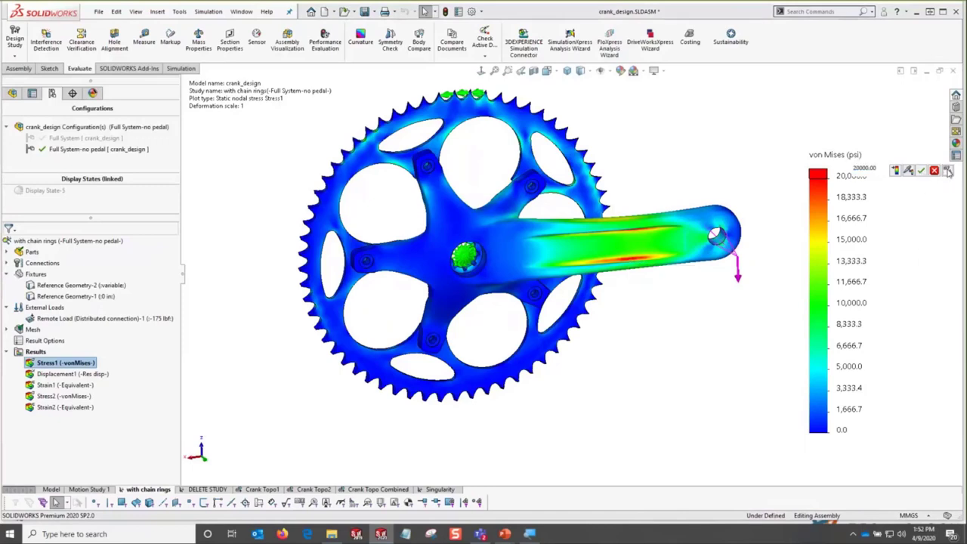
pyautogui.click(922, 173)
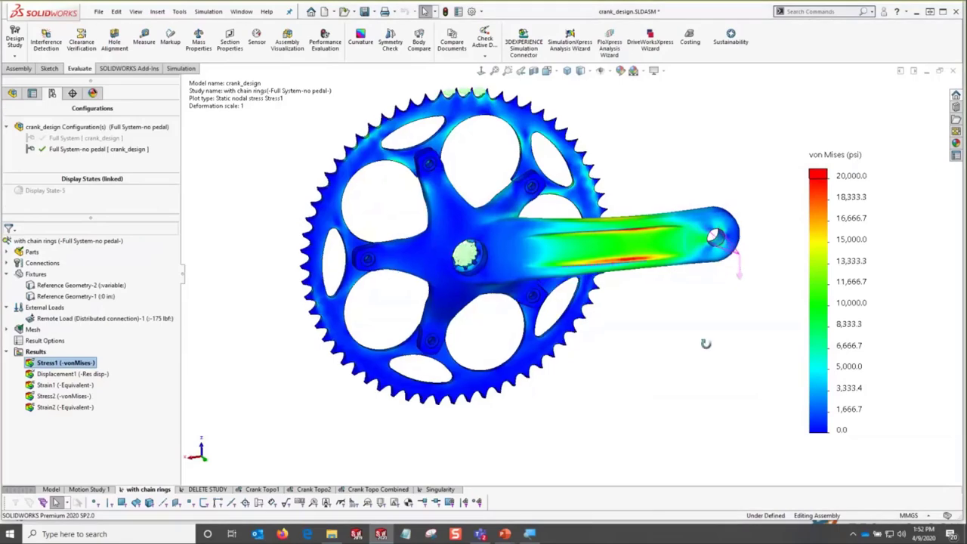
# Step: Show the mesh on the Stress1 plot and hide it again
pyautogui.rightClick(839, 248)
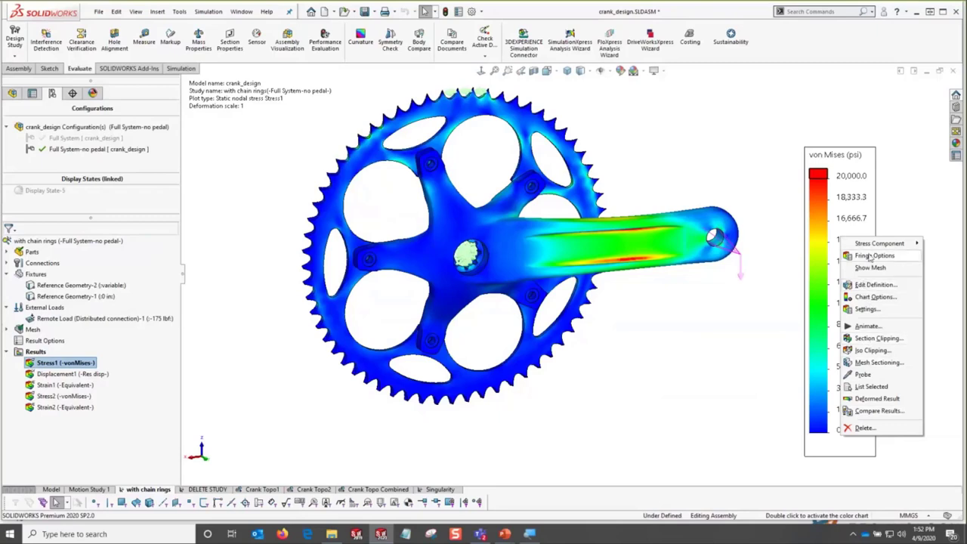
pyautogui.moveTo(870, 257)
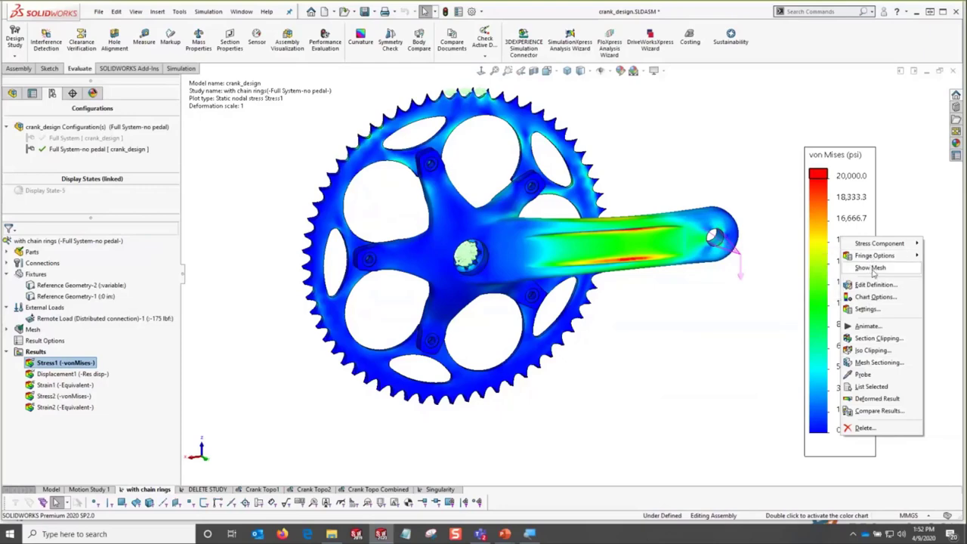
pyautogui.click(871, 268)
pyautogui.rightClick(849, 266)
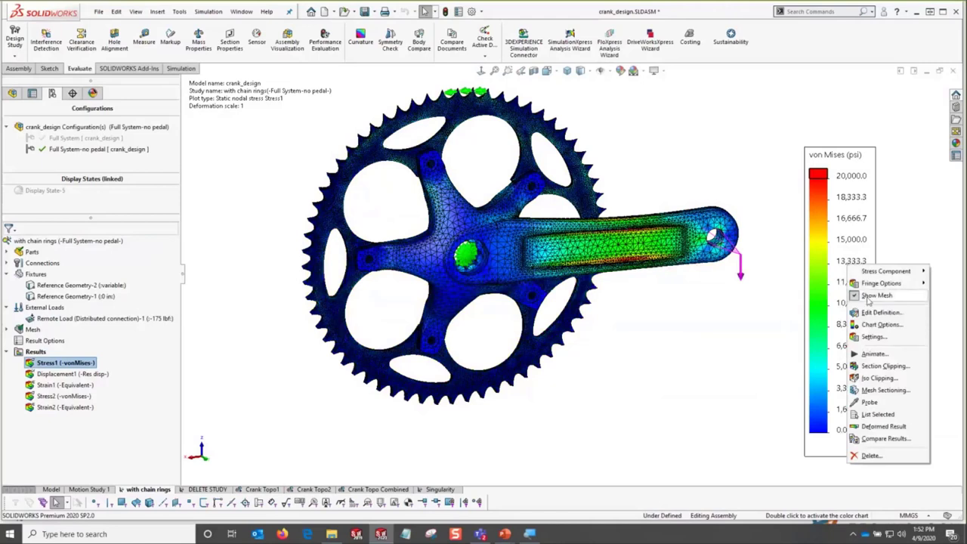
pyautogui.click(870, 296)
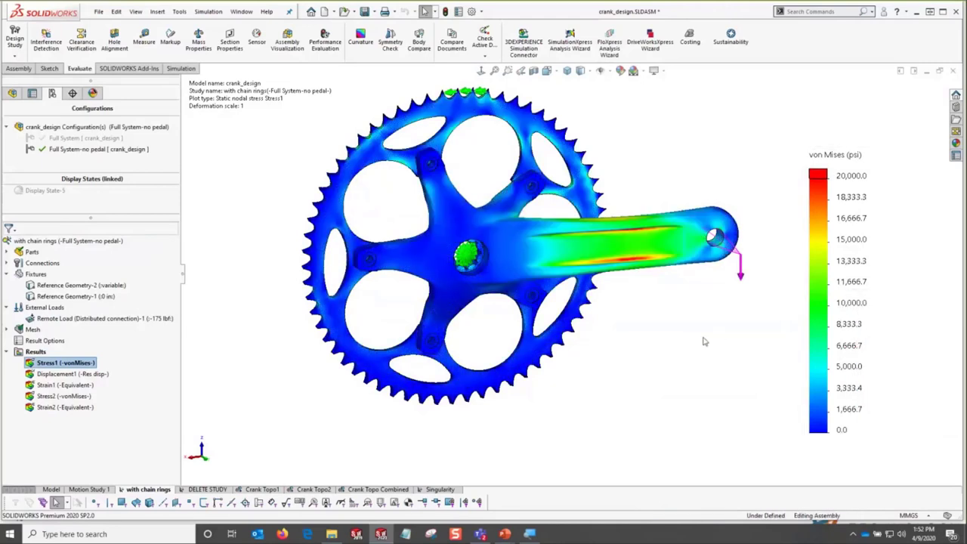
# Step: Restore the automatically calculated maximum of the von Mises legend
pyautogui.click(862, 176)
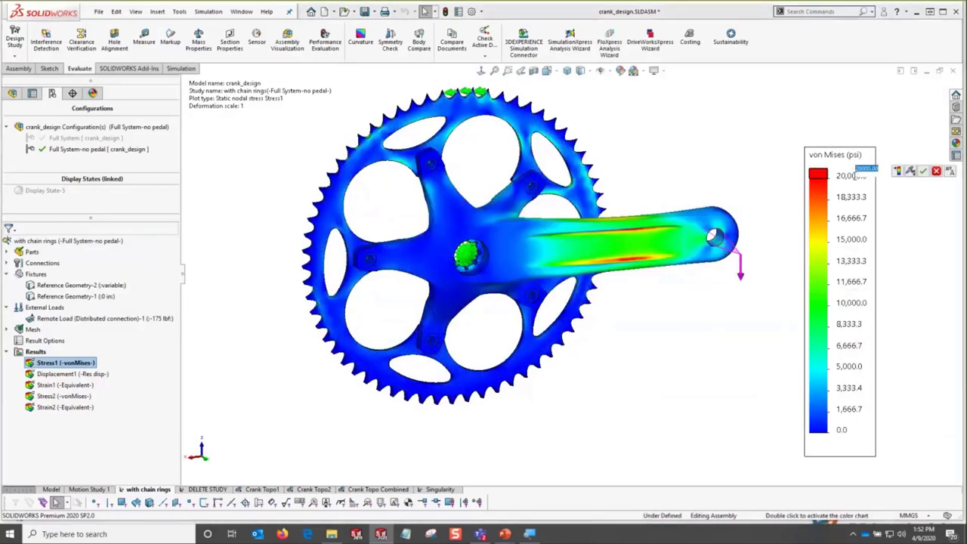
pyautogui.click(898, 175)
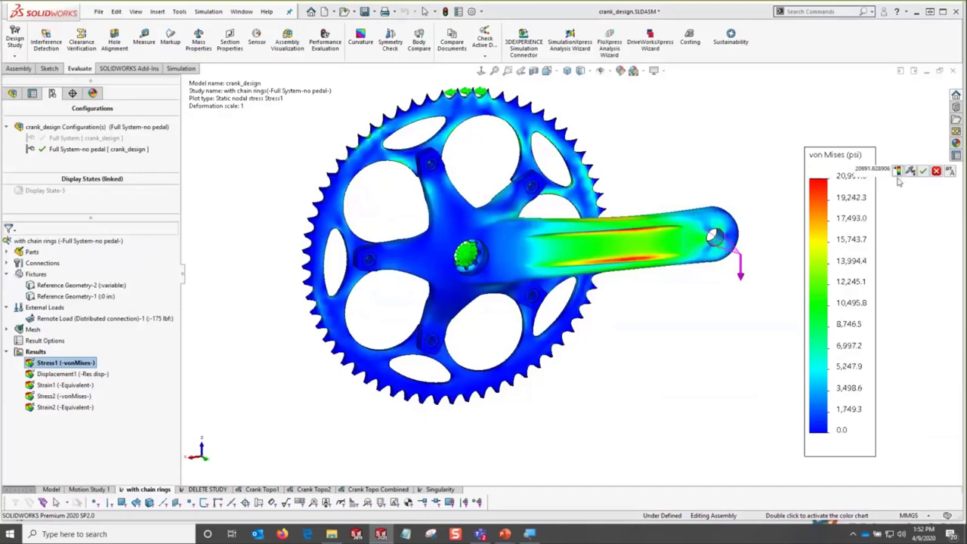
pyautogui.click(934, 171)
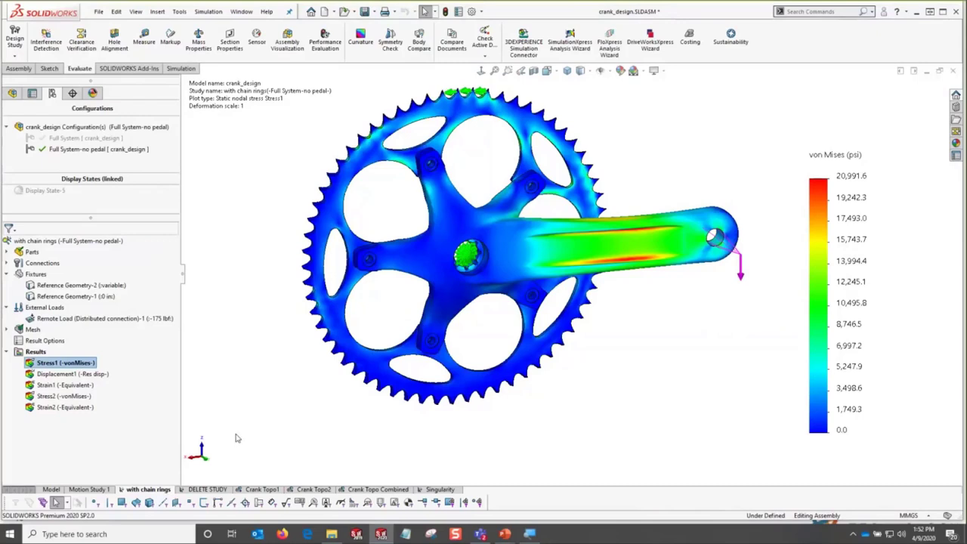
pyautogui.rightClick(214, 492)
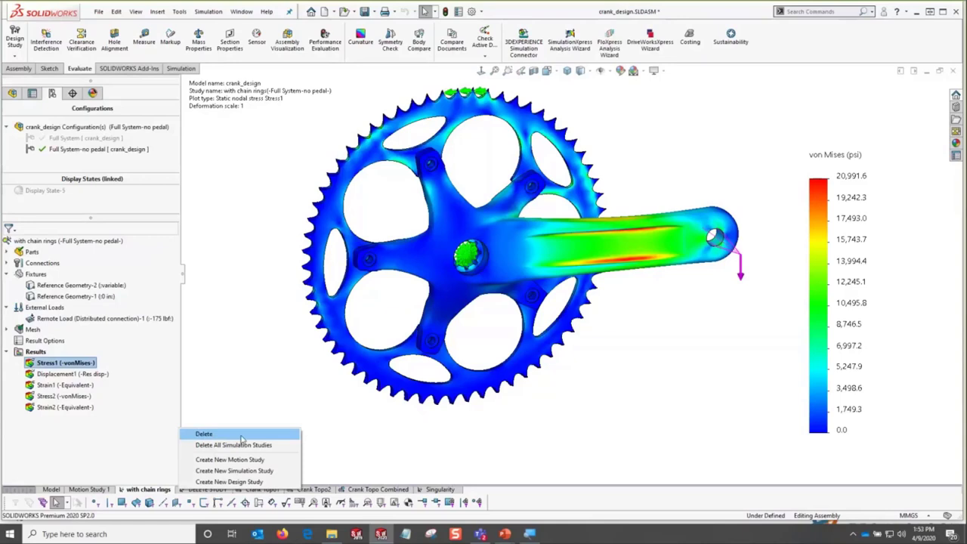
pyautogui.click(265, 394)
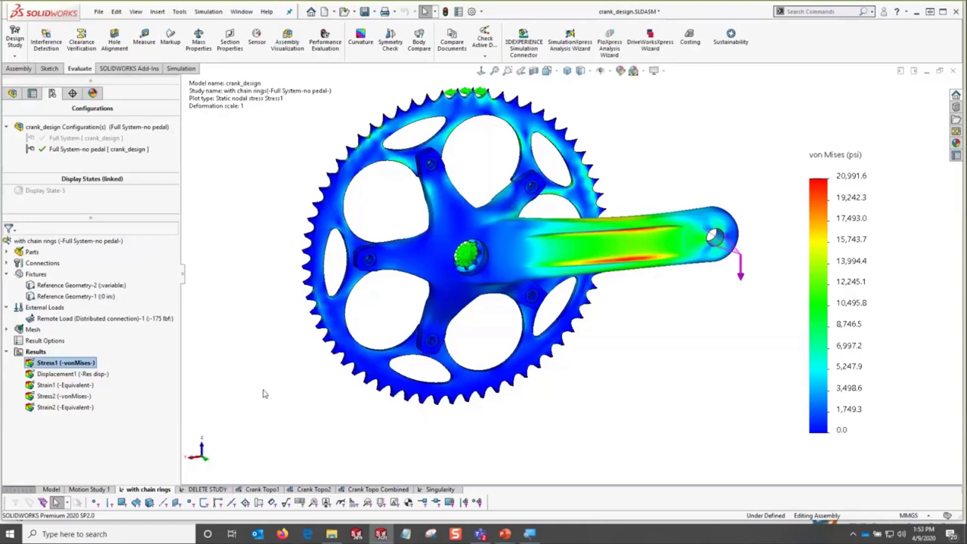
# Step: Activate the Singularity study and examine the reference geometry fixtures in the crank's splined bore
pyautogui.rightClick(223, 492)
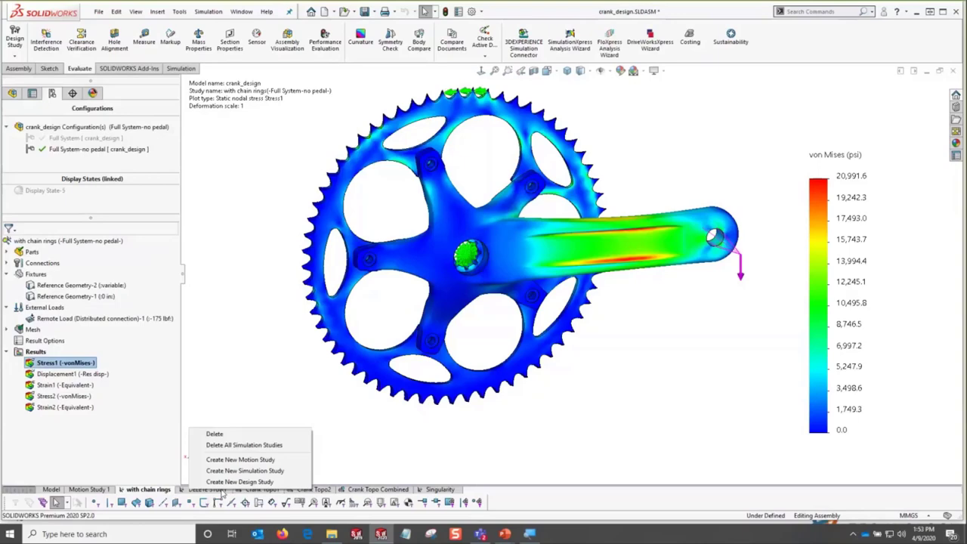
pyautogui.click(248, 440)
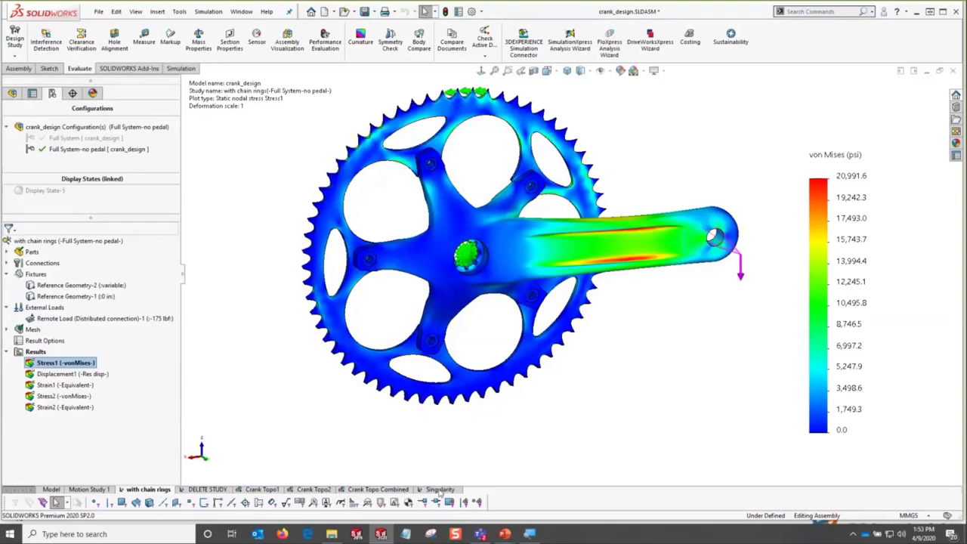
pyautogui.click(440, 490)
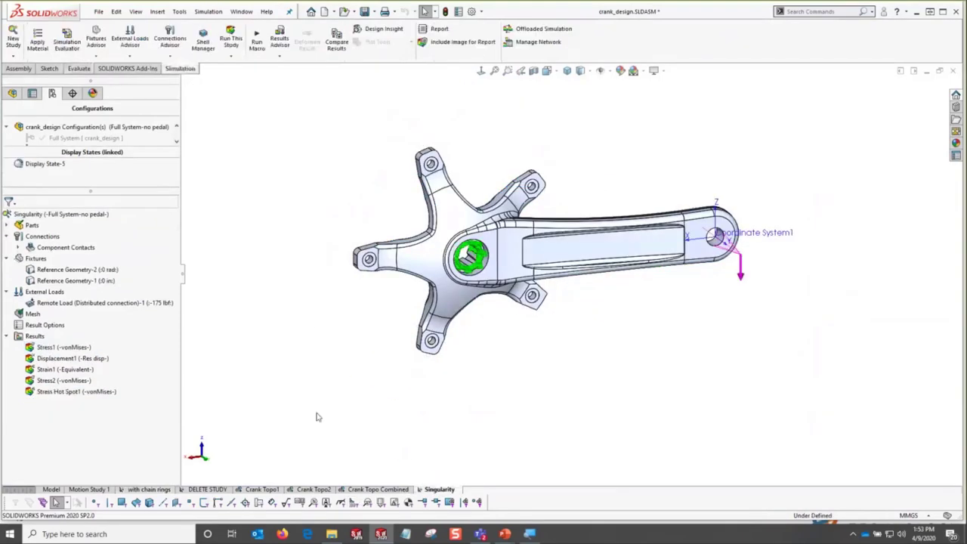
pyautogui.scroll(-2, 614, 196)
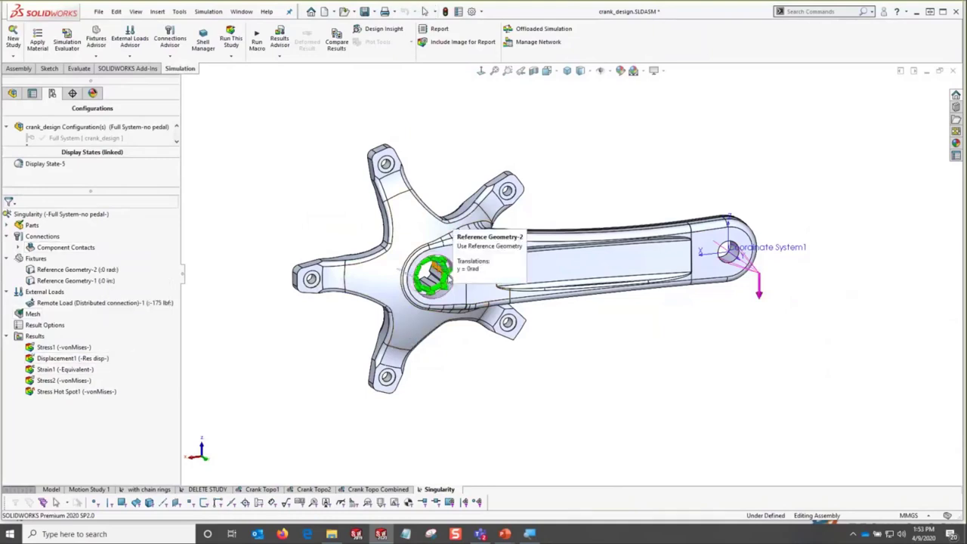
pyautogui.scroll(-5, 442, 280)
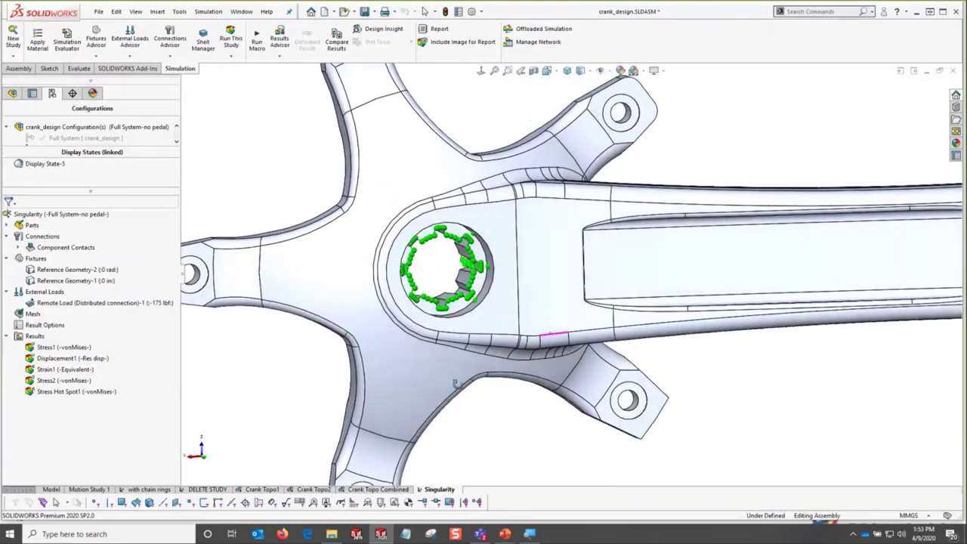
pyautogui.scroll(-5, 462, 272)
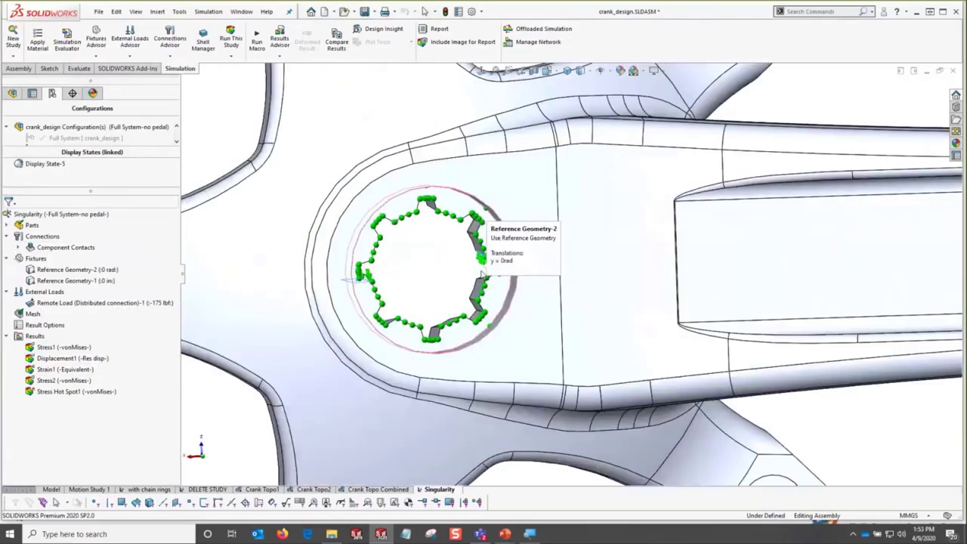
pyautogui.moveTo(482, 272); pyautogui.dragTo(464, 264, button='middle')
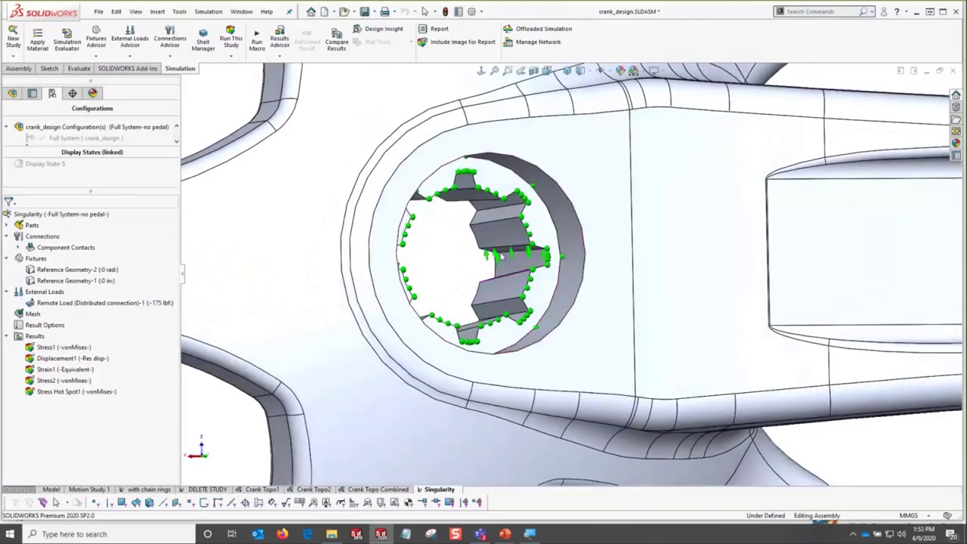
pyautogui.scroll(4, 459, 278)
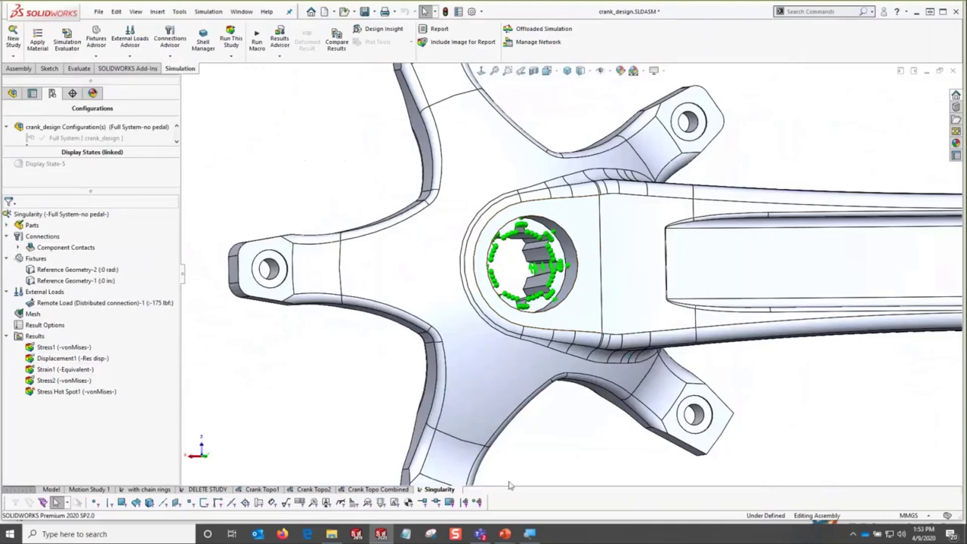
# Step: Show the Stress1 von Mises plot of the Singularity study and bring the whole spider and arm into view
pyautogui.rightClick(69, 347)
pyautogui.click(94, 351)
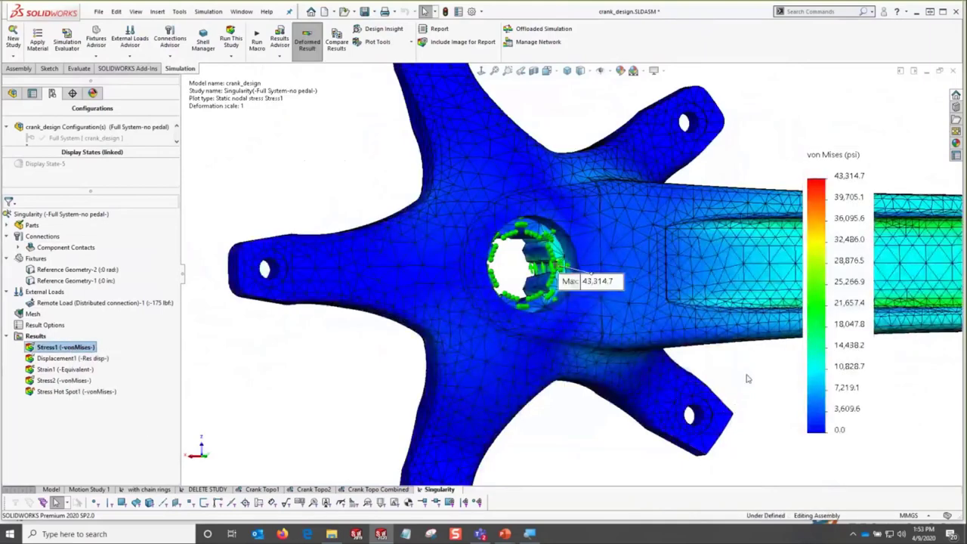
pyautogui.scroll(5, 693, 337)
pyautogui.moveTo(693, 337); pyautogui.dragTo(686, 325, button='middle')
pyautogui.scroll(-4, 626, 281)
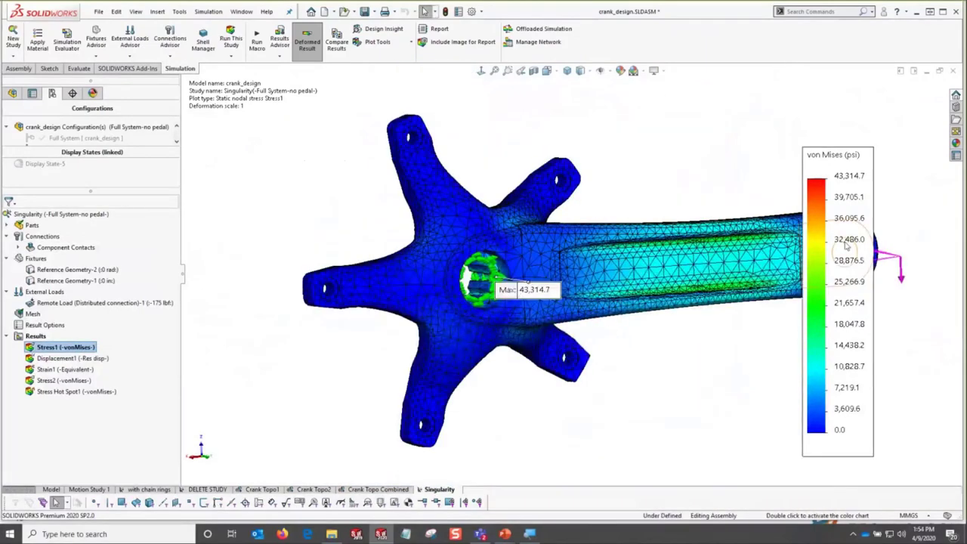
# Step: Hide the mesh on the Stress1 plot and remove the maximum-stress annotation, accepting 43314.70 psi as the legend's maximum
pyautogui.rightClick(821, 195)
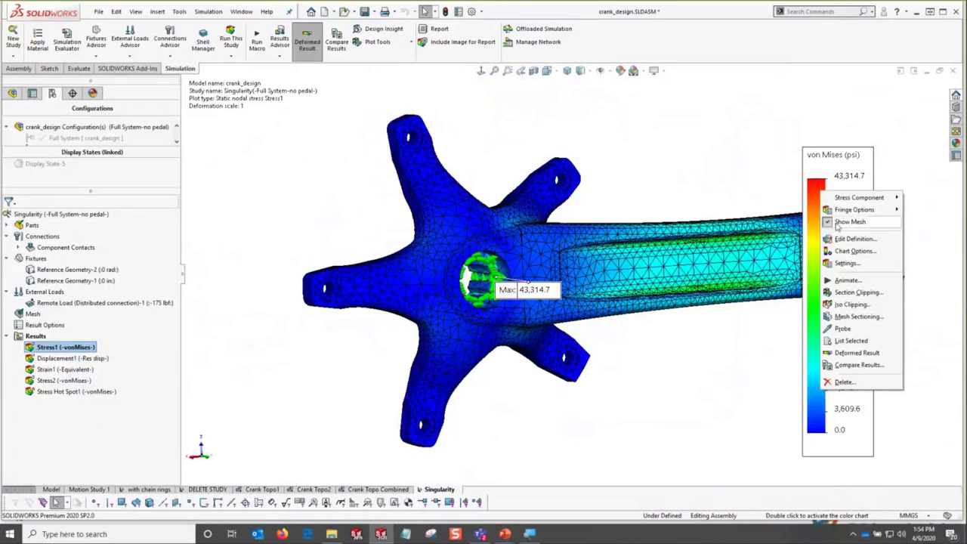
pyautogui.click(844, 224)
pyautogui.moveTo(533, 289); pyautogui.dragTo(597, 196)
pyautogui.scroll(2, 645, 367)
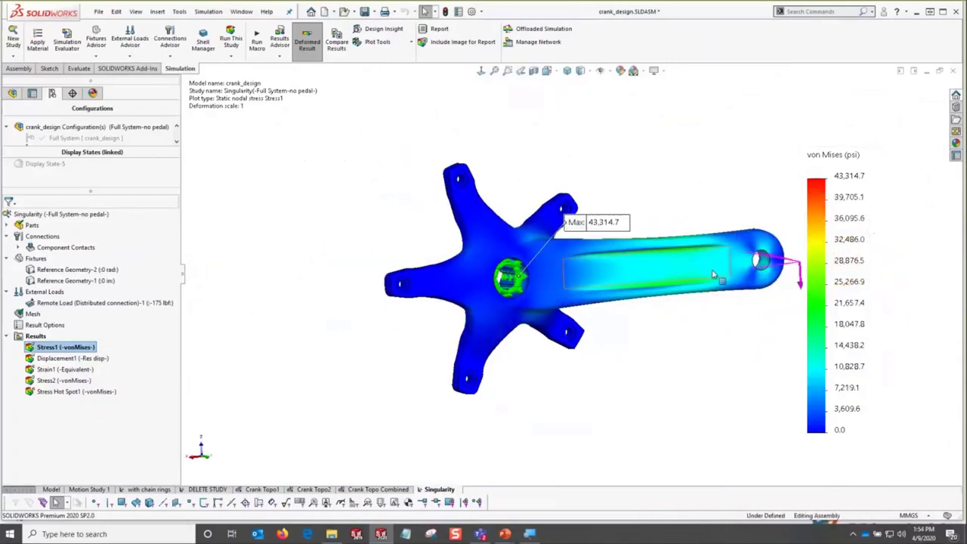
pyautogui.doubleClick(848, 177)
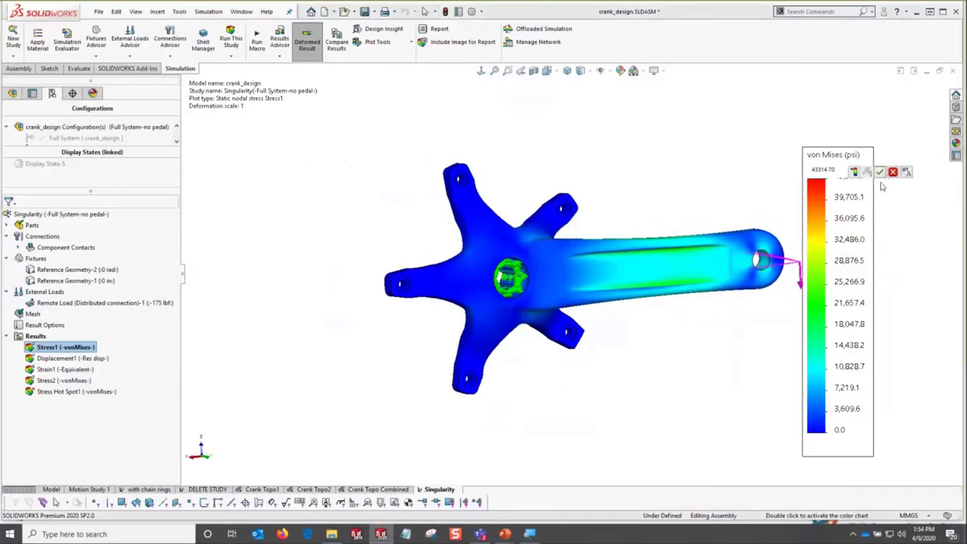
pyautogui.click(880, 172)
# Step: Show the mesh on the Stress1 plot and examine the stress concentration at the spline edge inside the crank's bore
pyautogui.moveTo(678, 386); pyautogui.dragTo(706, 309, button='middle')
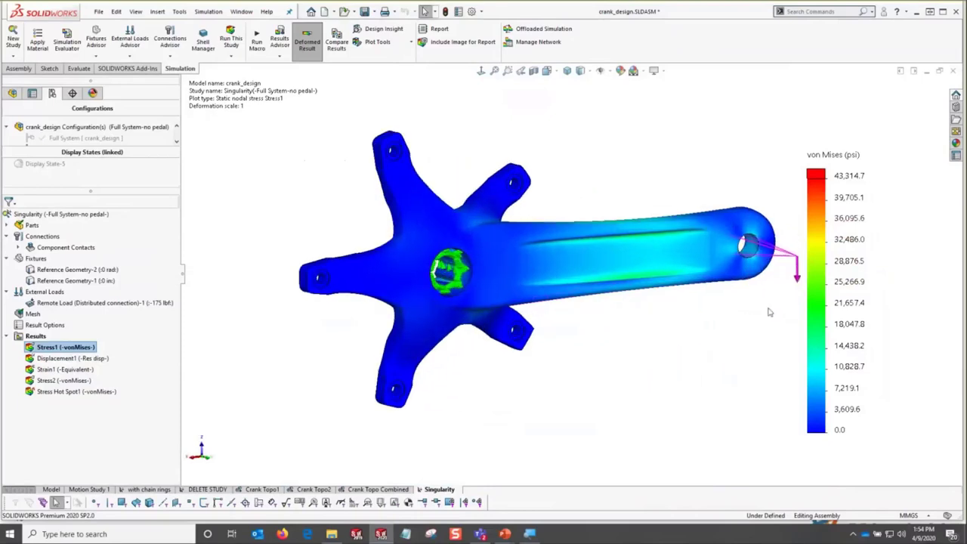
pyautogui.moveTo(702, 374); pyautogui.dragTo(665, 311, button='middle')
pyautogui.scroll(-10, 484, 265)
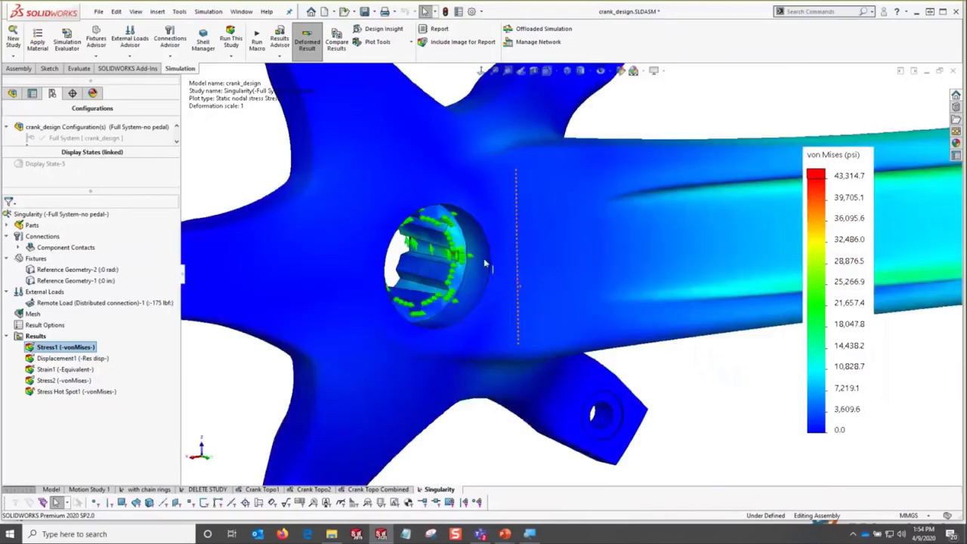
pyautogui.scroll(-3, 458, 256)
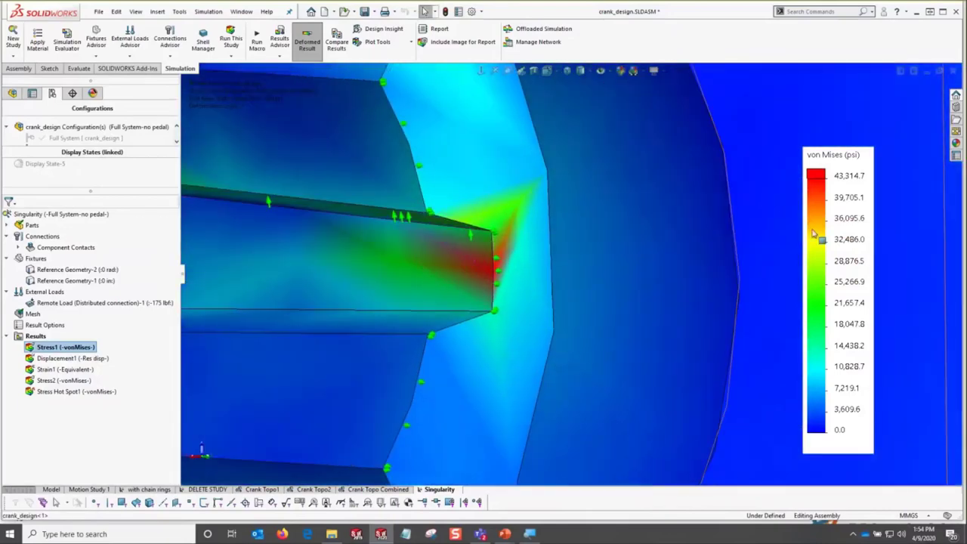
pyautogui.rightClick(834, 220)
pyautogui.click(860, 256)
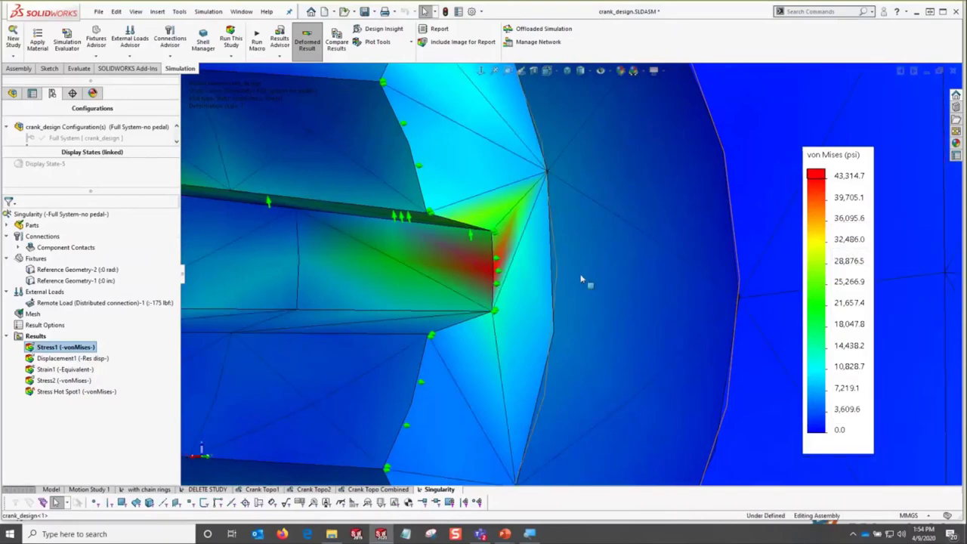
pyautogui.moveTo(513, 274); pyautogui.dragTo(488, 327, button='middle')
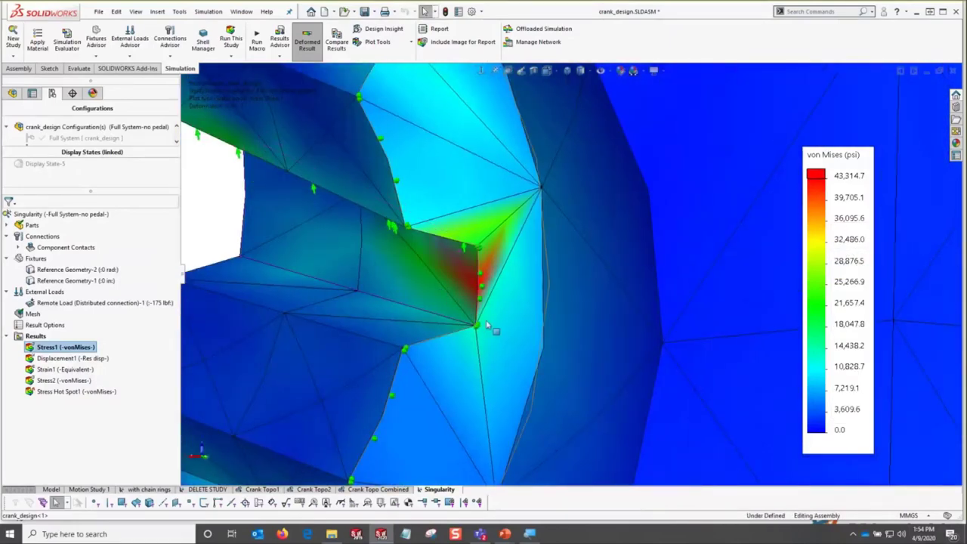
pyautogui.scroll(5, 488, 327)
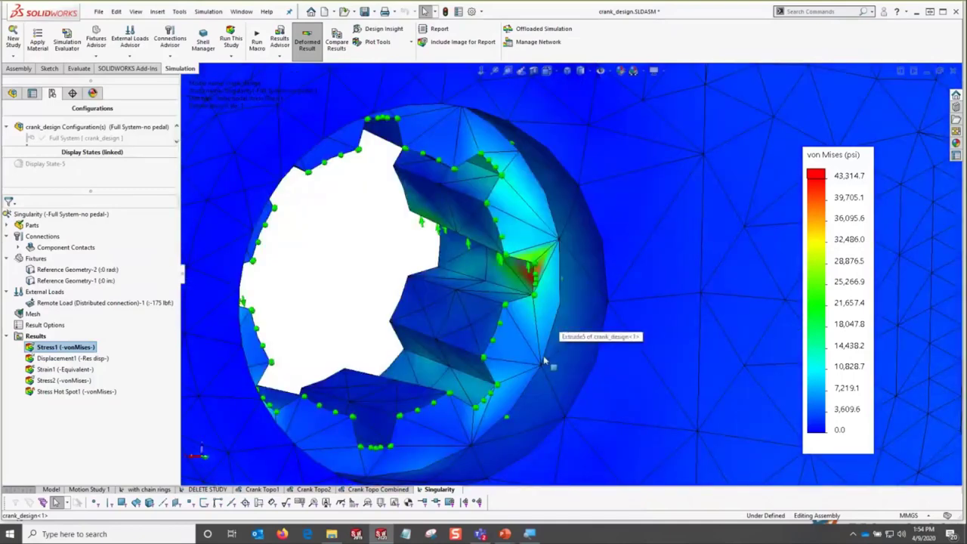
# Step: Return to an overall view of the crank and hide the mesh on the Stress1 plot
pyautogui.hotkey('ctrl', '1')
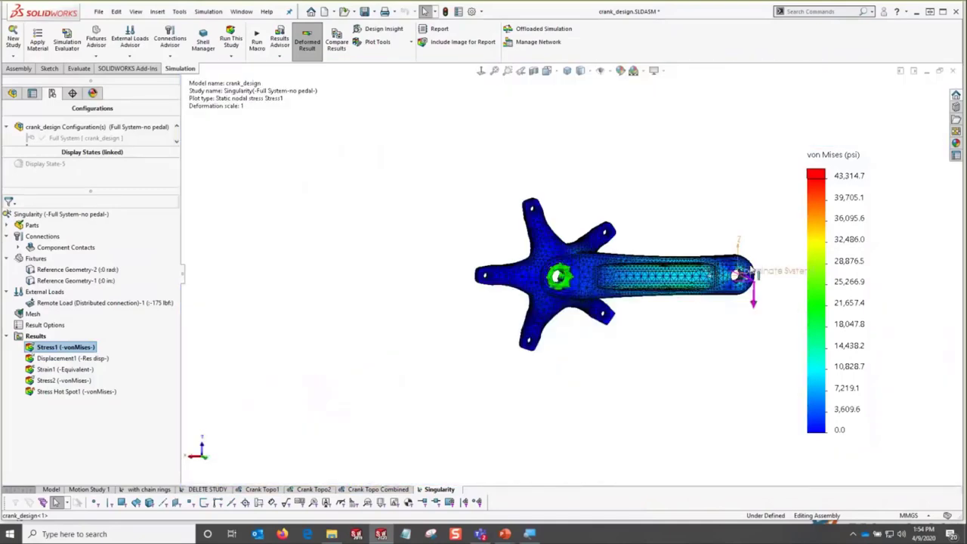
pyautogui.scroll(-4, 750, 274)
pyautogui.moveTo(249, 339); pyautogui.dragTo(283, 363, button='middle')
pyautogui.rightClick(826, 231)
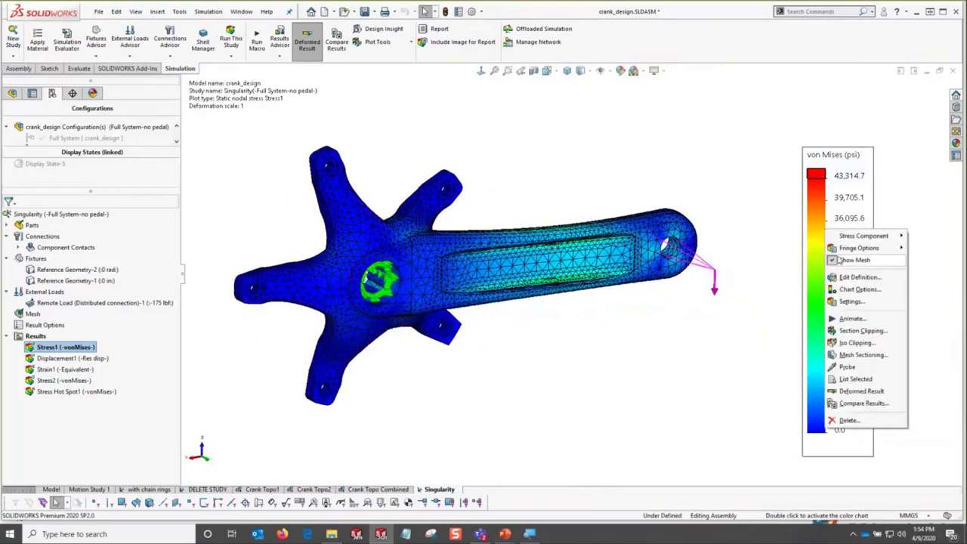
pyautogui.click(838, 260)
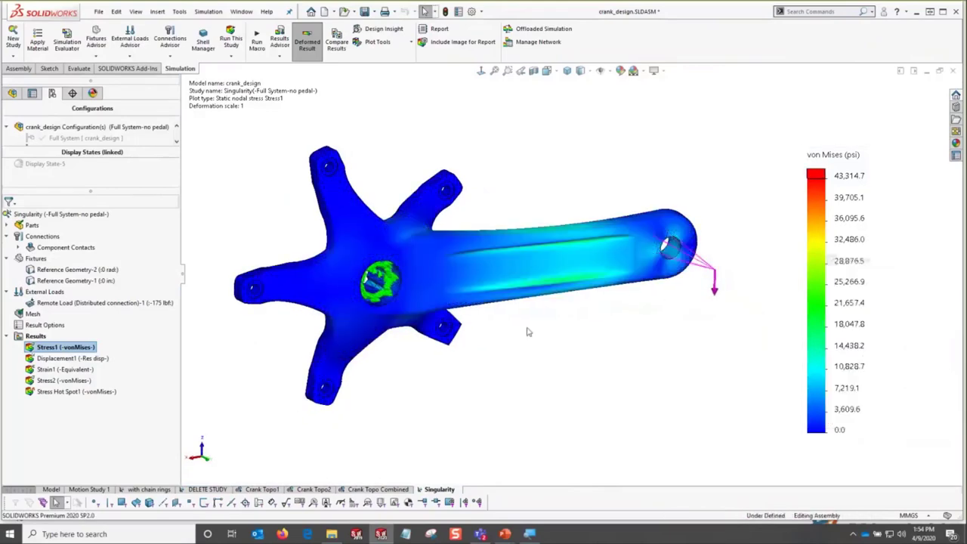
# Step: Run the Stress Hot Spot diagnosis on the study results with a sensitivity factor of 30
pyautogui.rightClick(38, 337)
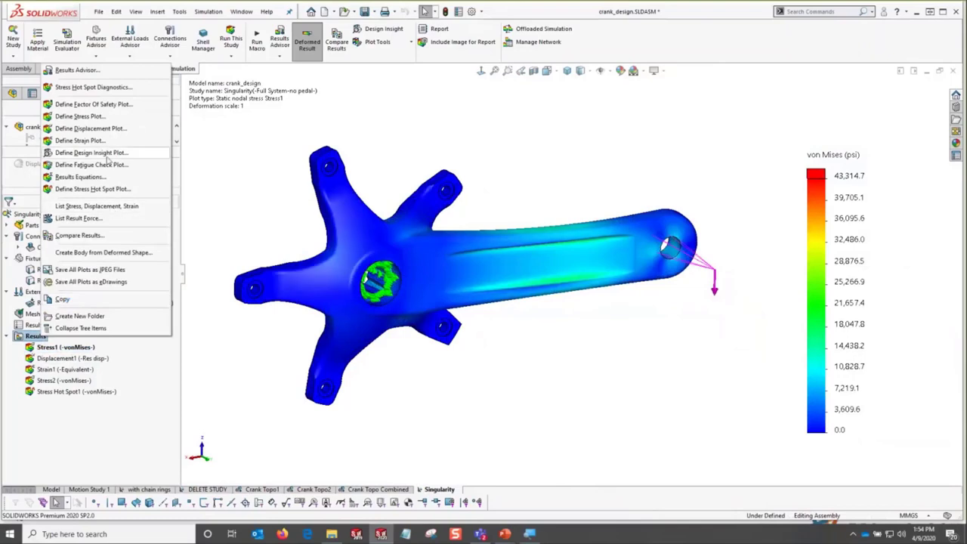
pyautogui.click(114, 88)
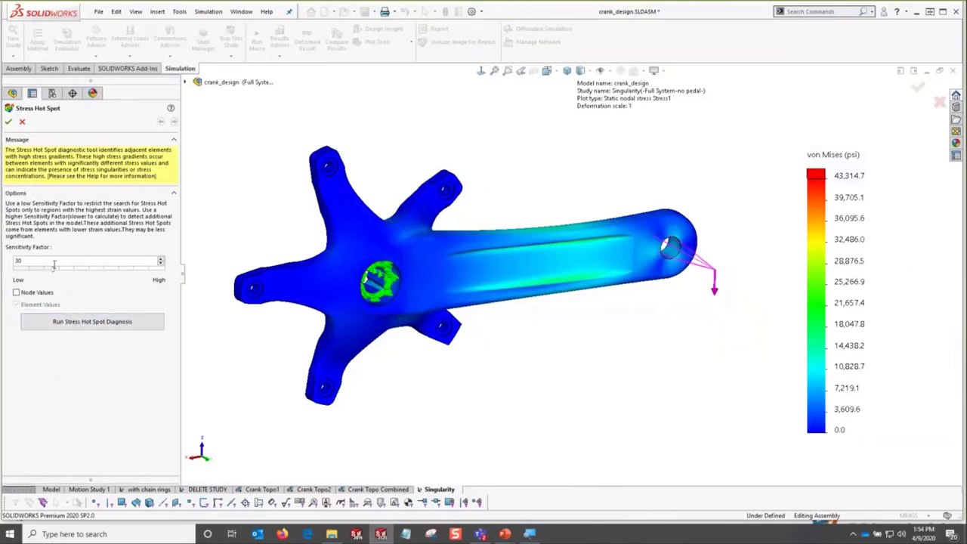
pyautogui.click(88, 322)
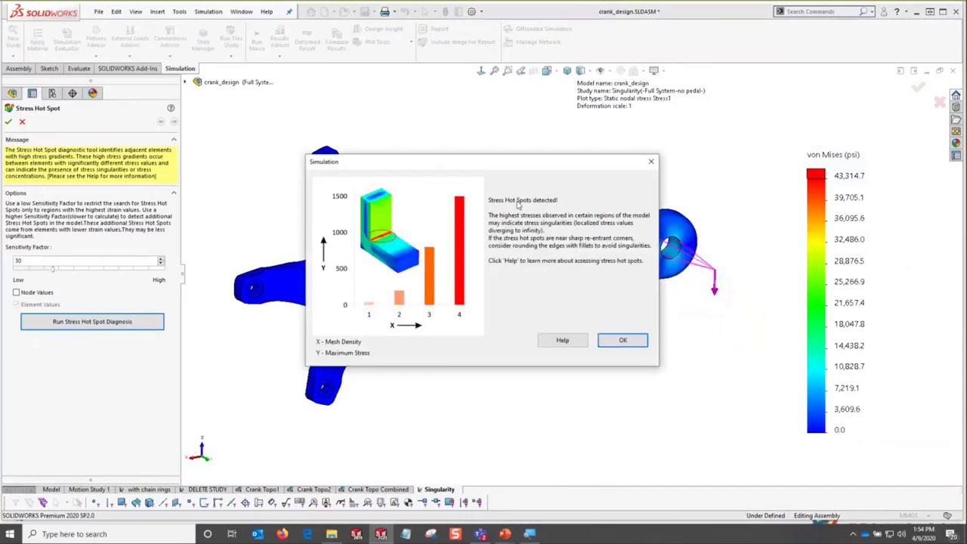
pyautogui.click(619, 341)
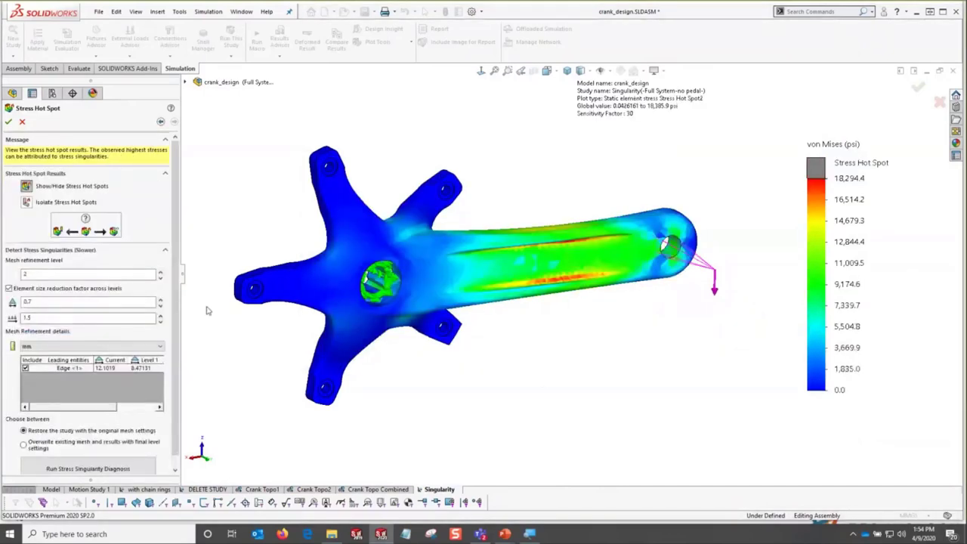
# Step: Isolate the stress hot spots and examine the flagged elements at the spline edge in the bore
pyautogui.click(28, 203)
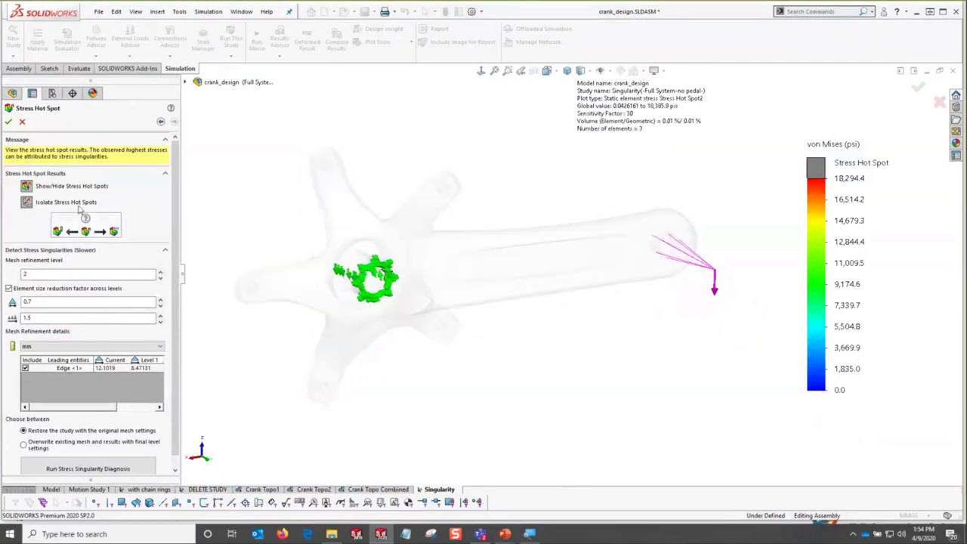
pyautogui.scroll(-2, 408, 273)
pyautogui.scroll(-6, 421, 278)
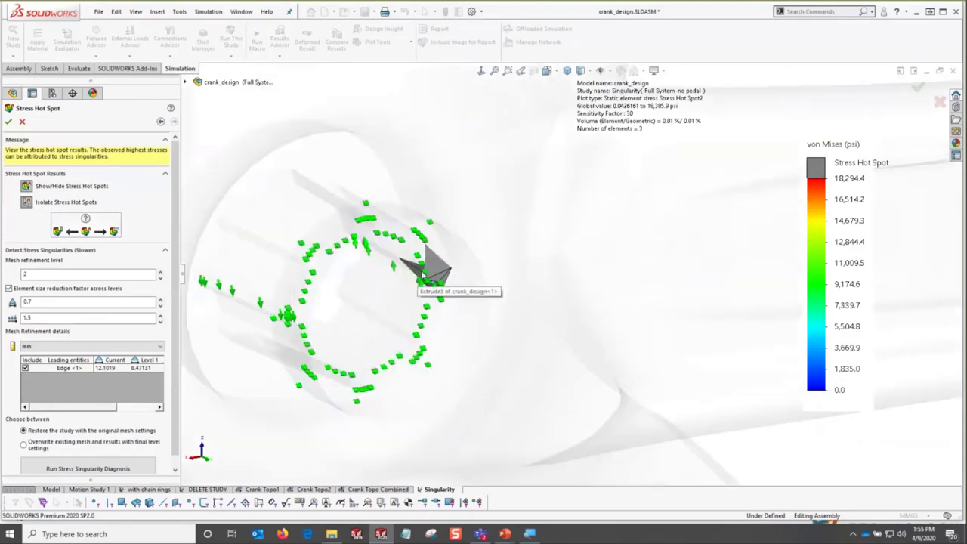
pyautogui.moveTo(454, 262); pyautogui.dragTo(456, 228, button='middle')
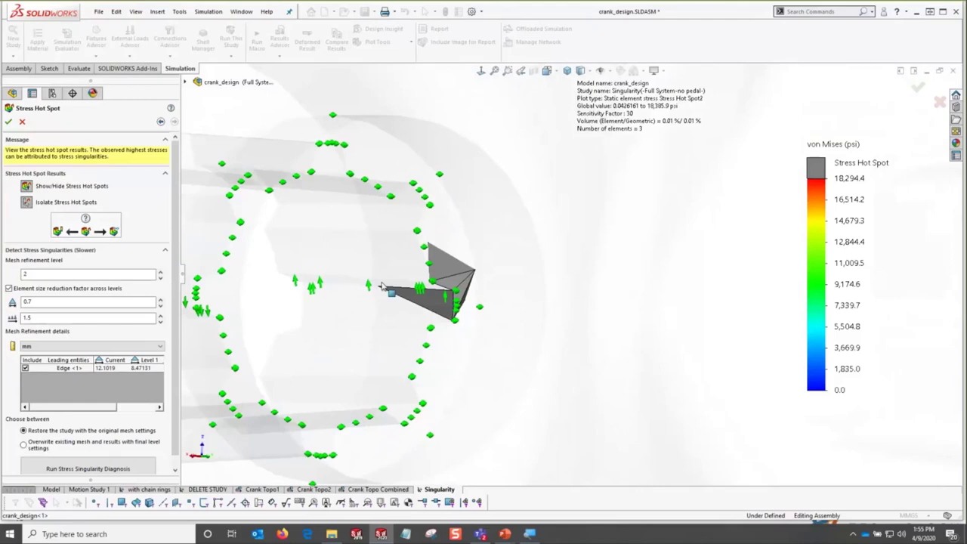
pyautogui.scroll(3, 468, 297)
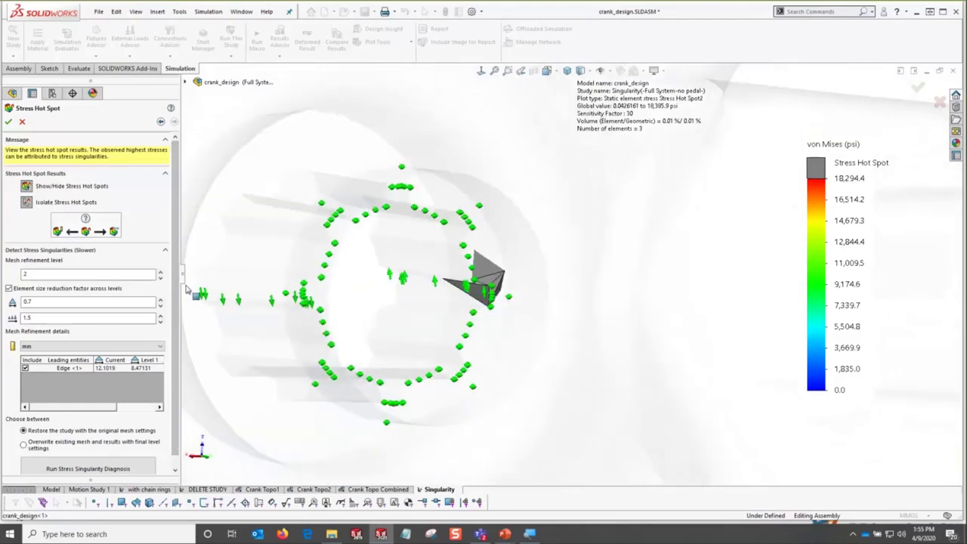
# Step: Run the stress singularity diagnosis for Edge<1> at mesh refinement level 2 and inspect the isolated singularity elements
pyautogui.scroll(-1, 177, 278)
pyautogui.scroll(-1, 177, 277)
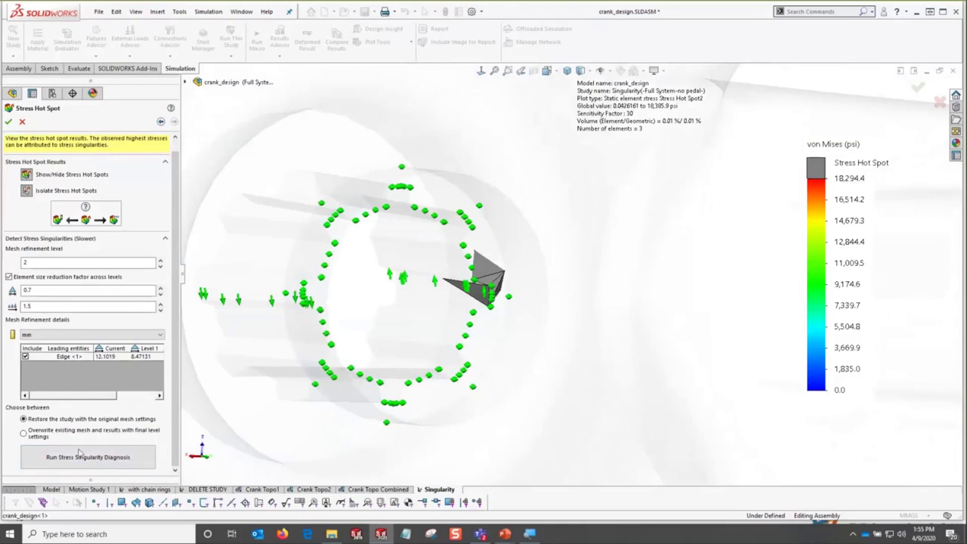
pyautogui.click(90, 457)
pyautogui.click(107, 458)
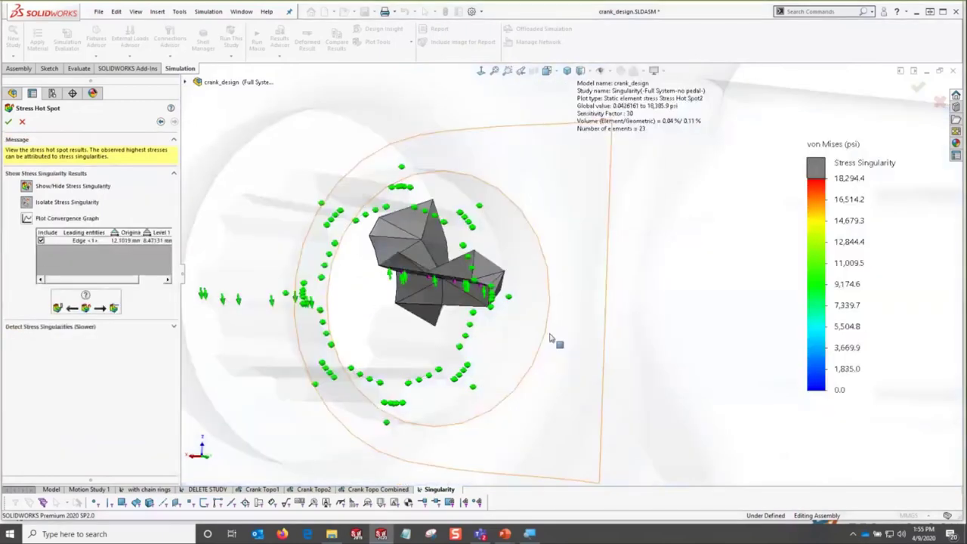
pyautogui.moveTo(451, 289); pyautogui.dragTo(451, 235, button='middle')
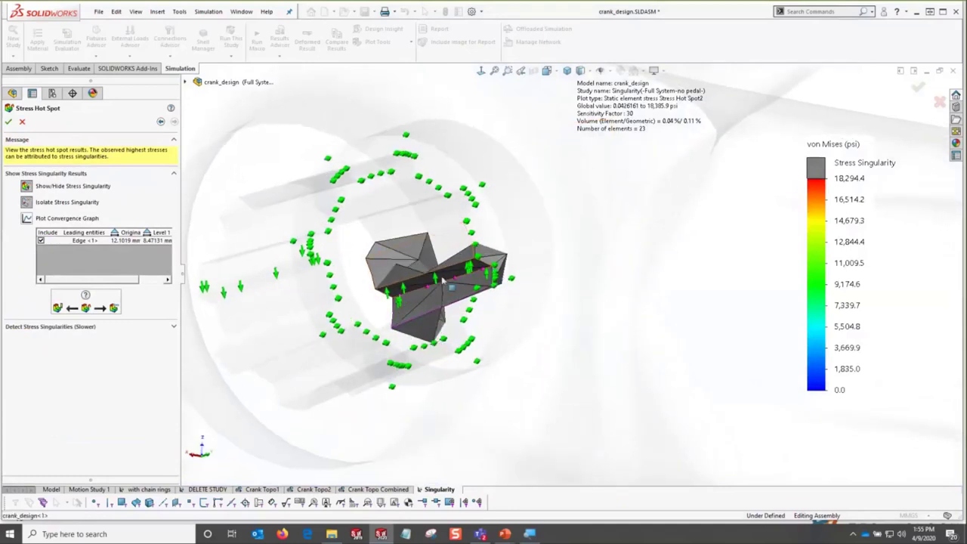
pyautogui.moveTo(432, 297); pyautogui.dragTo(436, 306, button='middle')
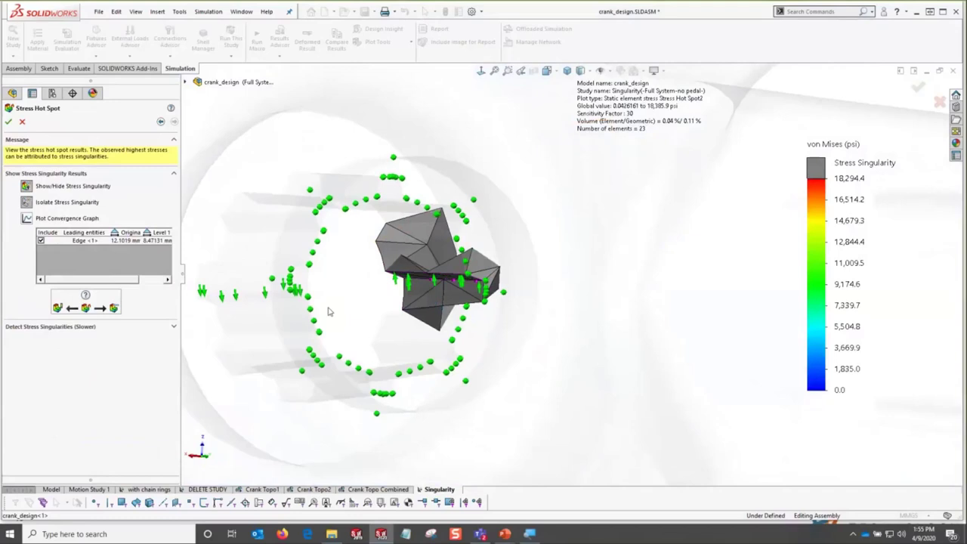
# Step: Plot the convergence graph of the singularity, close it, and accept the Stress Hot Spot results
pyautogui.click(27, 218)
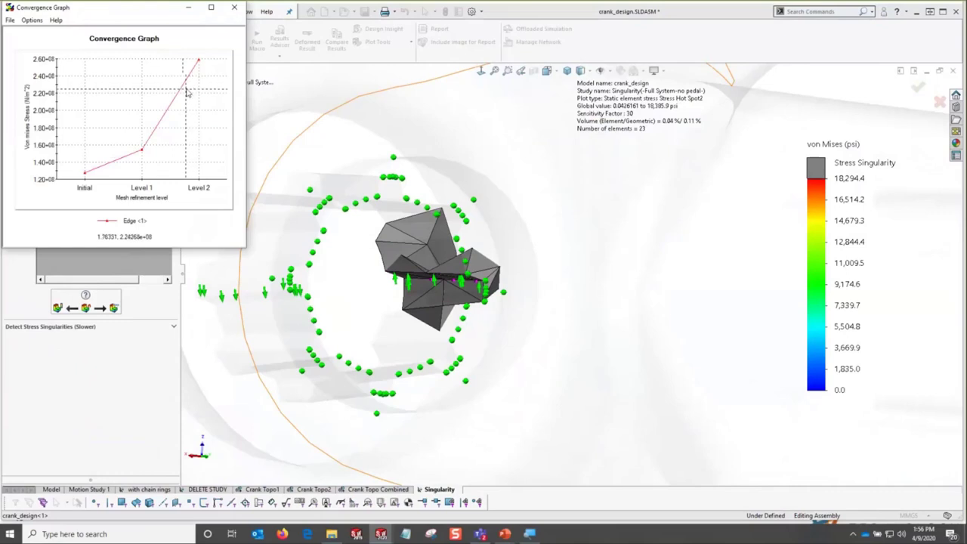
pyautogui.click(234, 7)
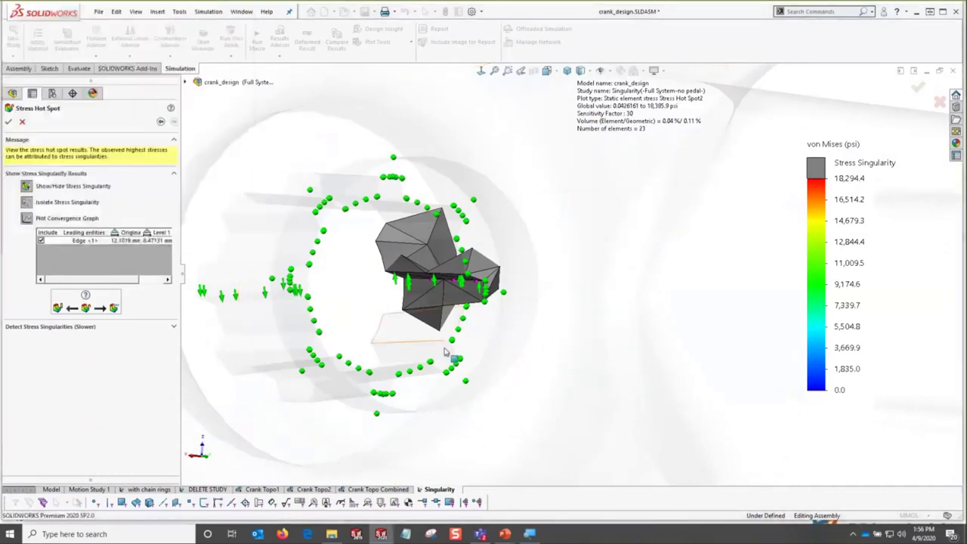
pyautogui.click(9, 122)
pyautogui.scroll(8, 587, 318)
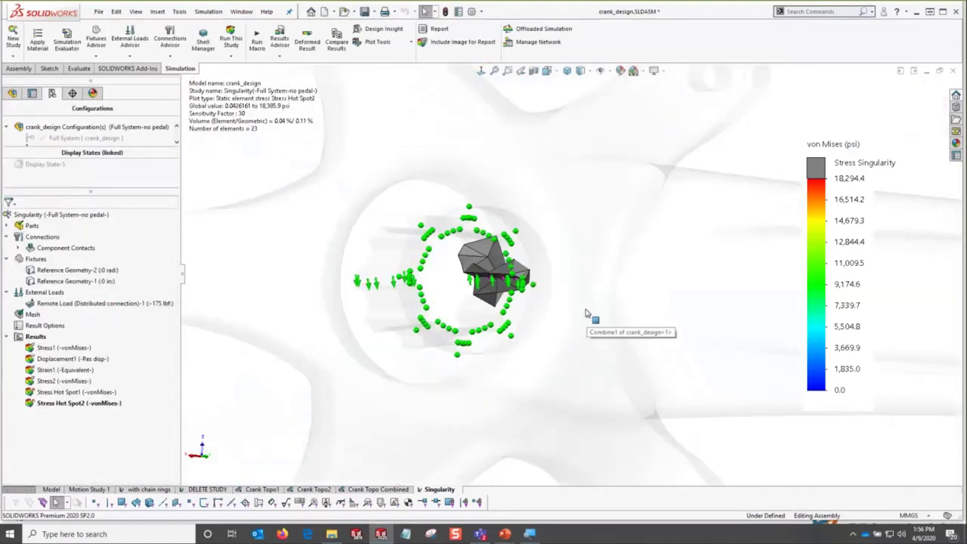